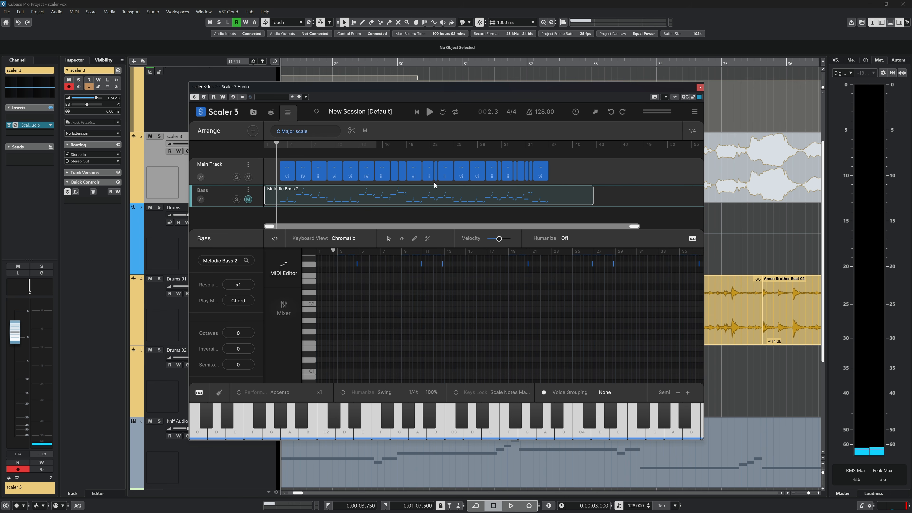
Step: Select the first three chords of the Main Track in the arrangement, from the third back to the first
left_click(321, 170)
left_click(304, 174)
left_click(287, 175)
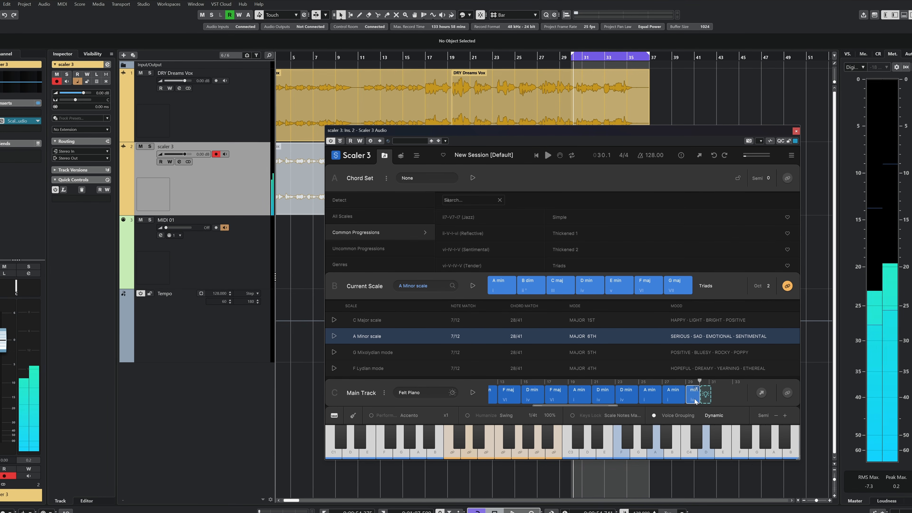
Step: Audition the last D min chord of the Main Track and add C maj from the current scale after it
left_click(691, 401)
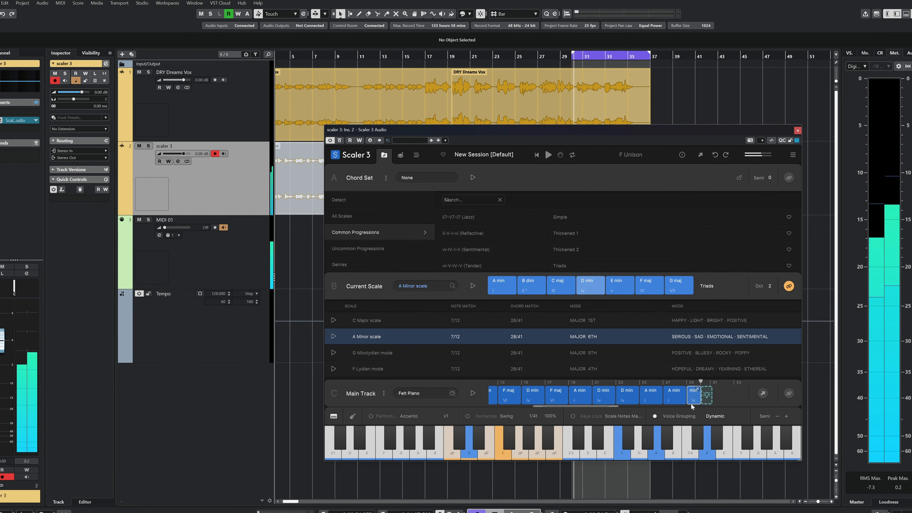
double_click(561, 289)
left_click(718, 396)
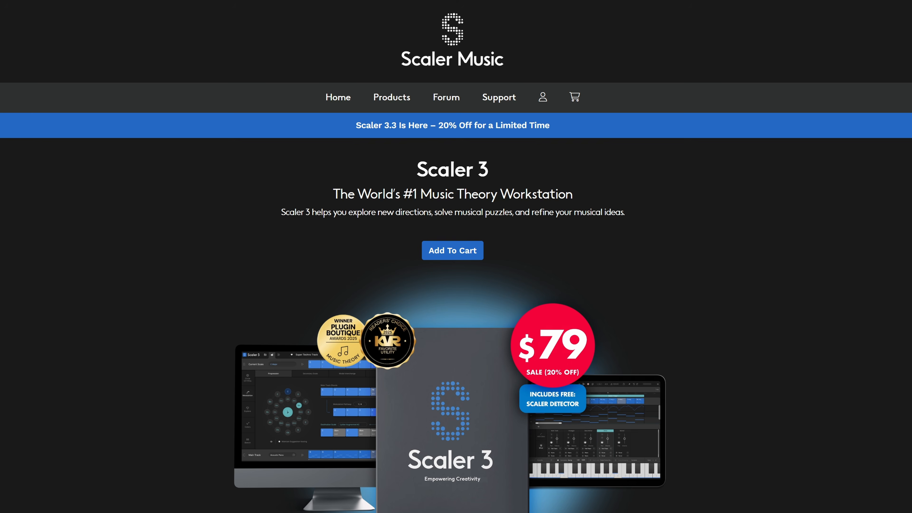
scroll(456, 251, "down", 5)
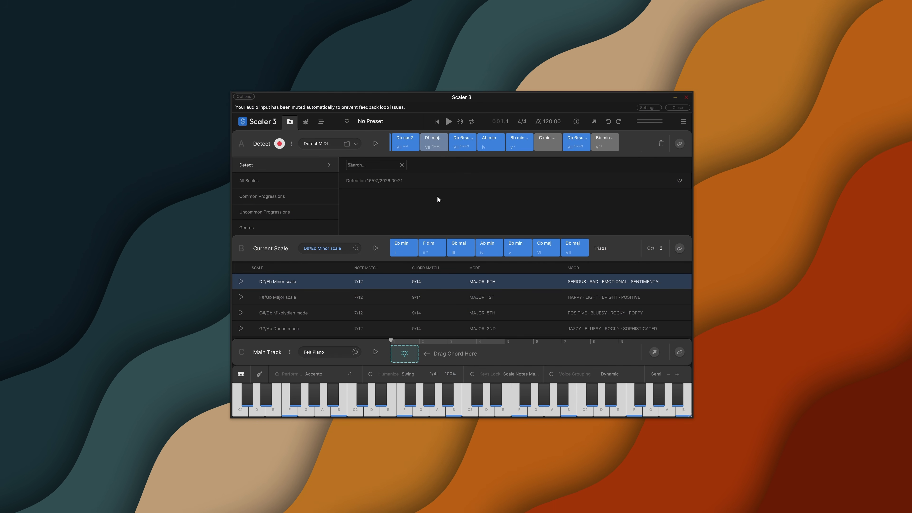
Step: View the Circle Of Fifths page and the Arrange page, and return to the chord and scale browsing page
left_click(306, 123)
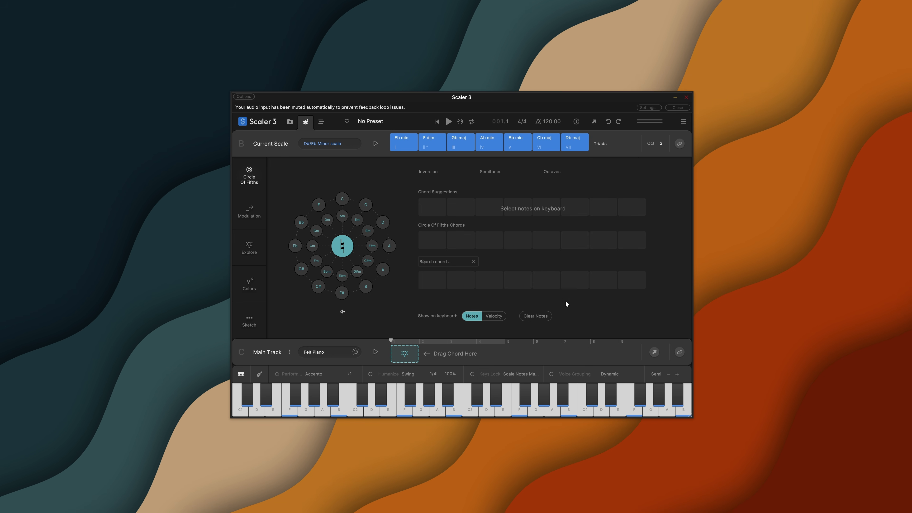
left_click(321, 122)
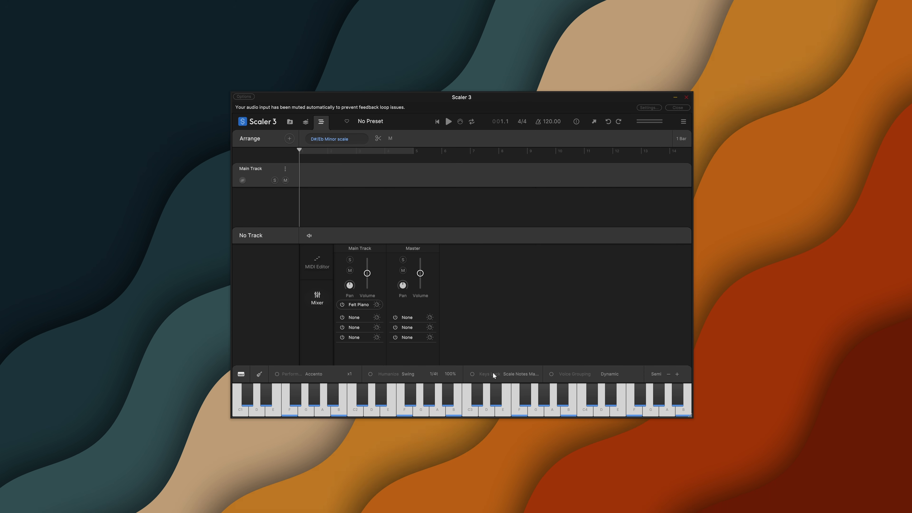
left_click(289, 123)
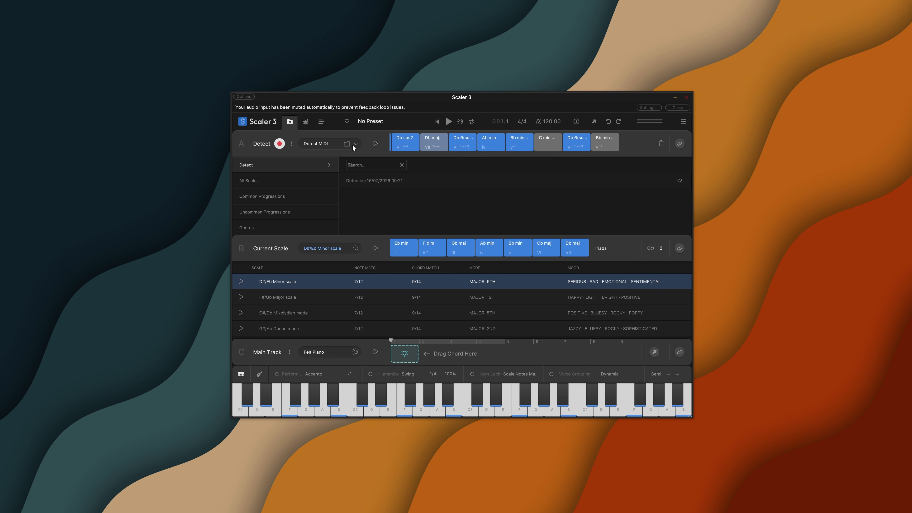
Step: Switch the chord detection source to Detect Audio and back to Detect MIDI
left_click(356, 143)
left_click(360, 169)
left_click(356, 144)
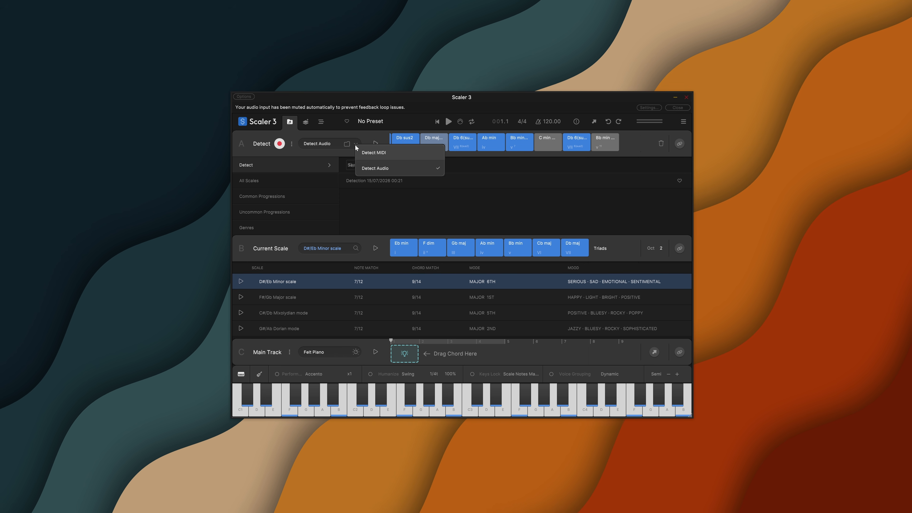
left_click(359, 153)
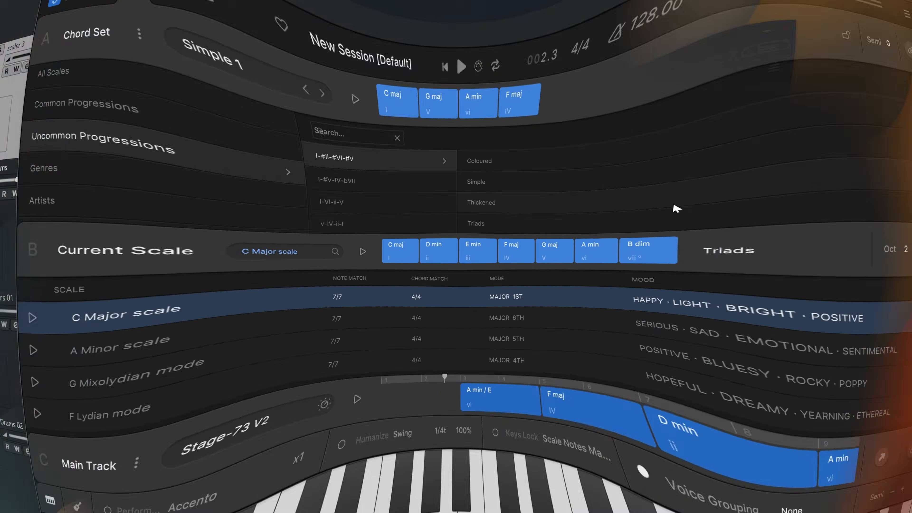
Step: Try the Triads version of the I-#II-#VI-#V progression, audition its G min scale chord, and load the Thickened I-VI-ii-V progression
left_click(478, 221)
left_click(469, 254)
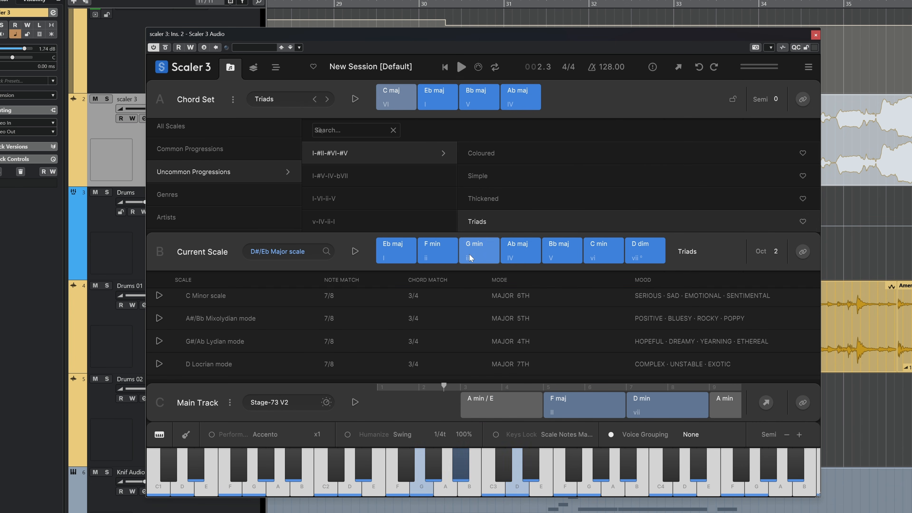
left_click(364, 203)
left_click(510, 198)
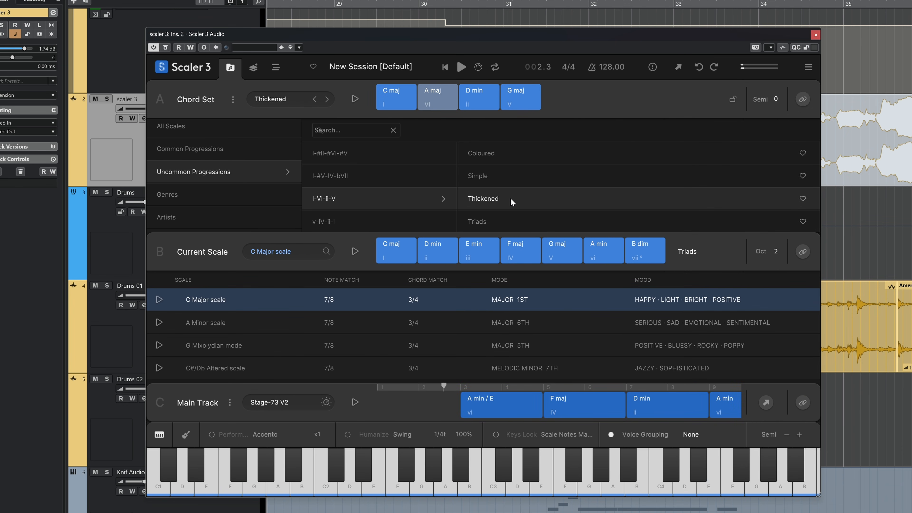
Step: Browse the 70s Funk & Soul chord sets in the Genres category, trying numbers 2, 3 and 7 and loading 70s Funk & Soul 8
left_click(194, 196)
left_click(485, 181)
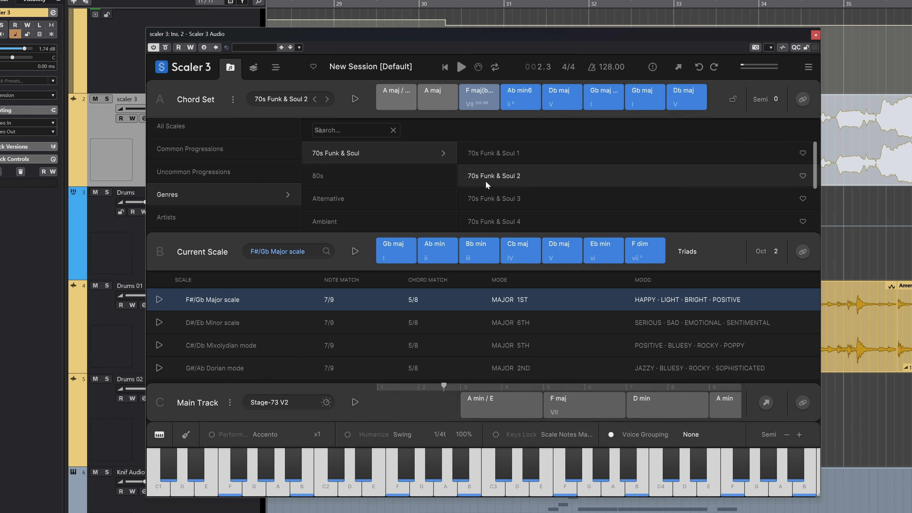
left_click(500, 197)
scroll(524, 200, "down", 4)
left_click(524, 200)
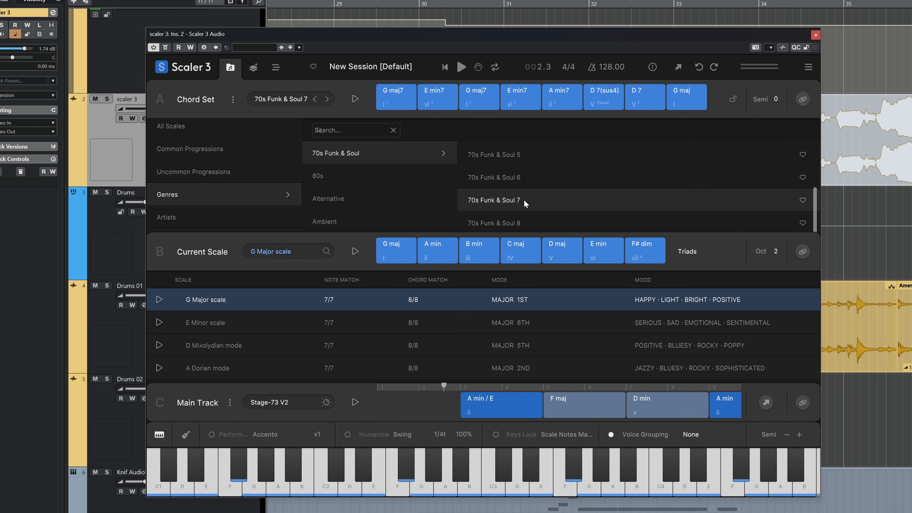
left_click(512, 216)
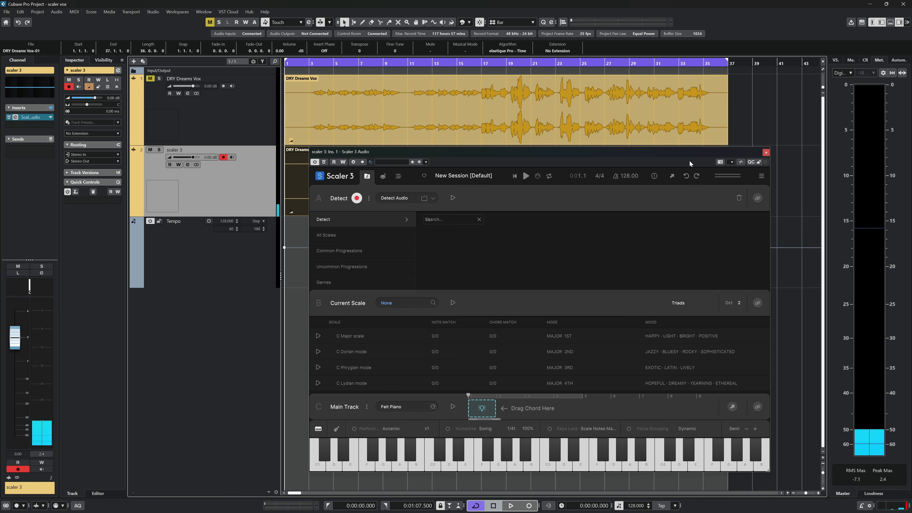
Step: Uncover the DRY Dreams Vox waveforms, play the vocal from bar 3 and skip ahead through its louder second half
left_click_drag(682, 153, 583, 257)
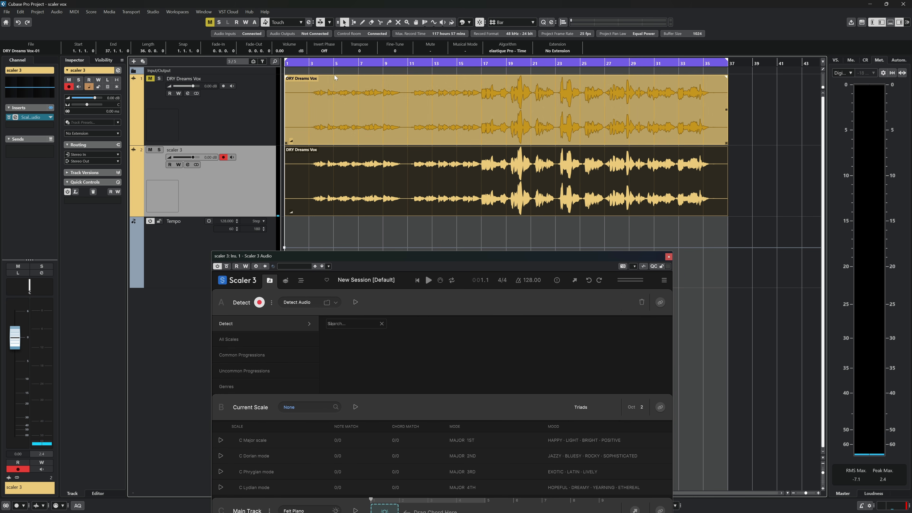
left_click(311, 67)
key("space")
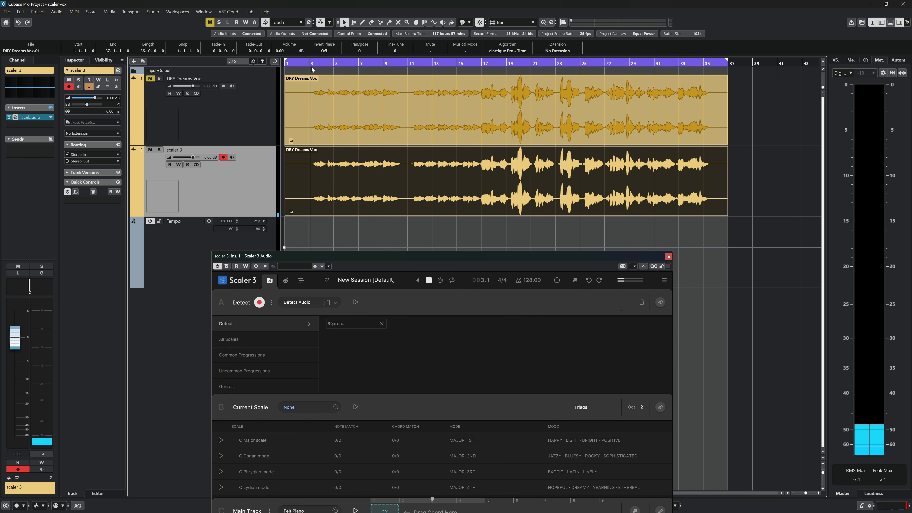
left_click(495, 64)
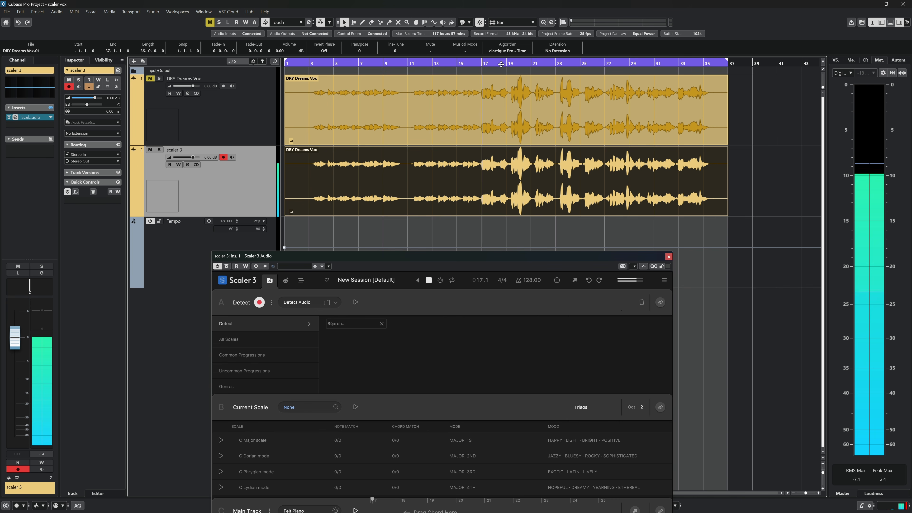
left_click(519, 65)
left_click(555, 66)
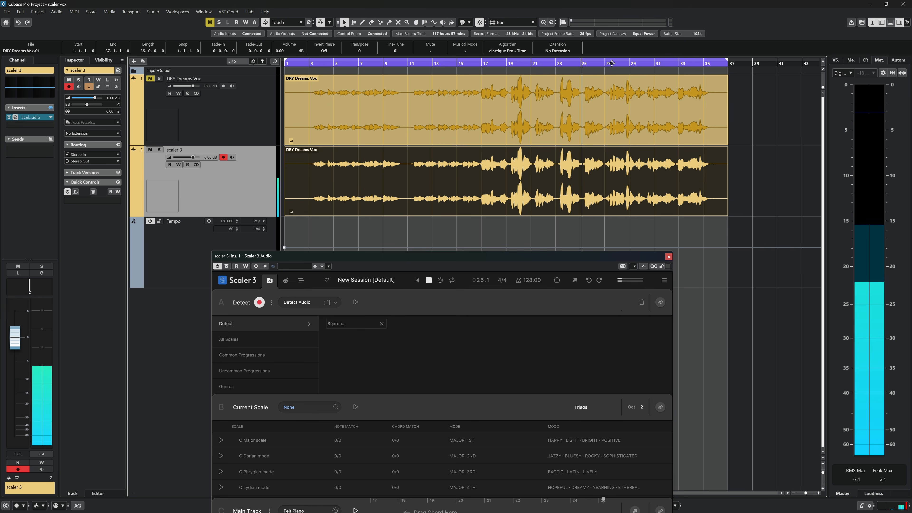
Step: Return the playhead to the project start, start Detect Audio recording and play the vocal through it
left_click_drag(529, 257, 627, 229)
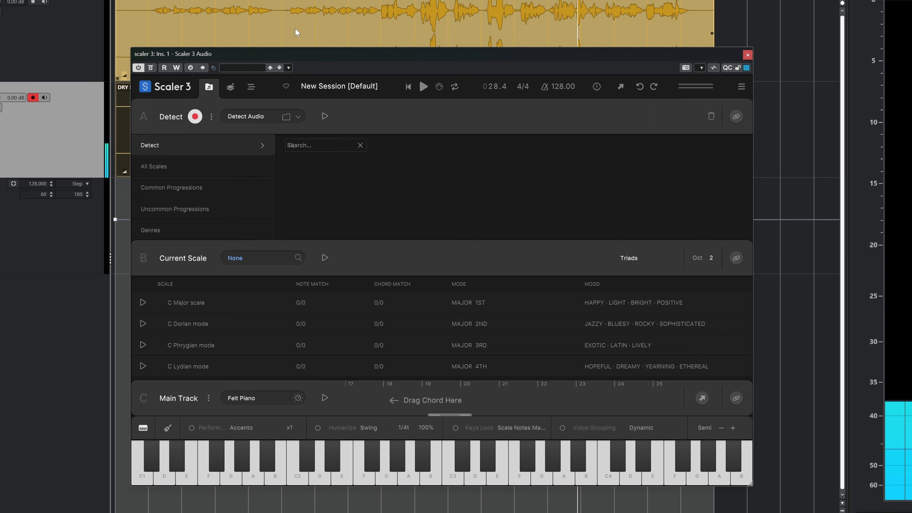
key("KP_Decimal")
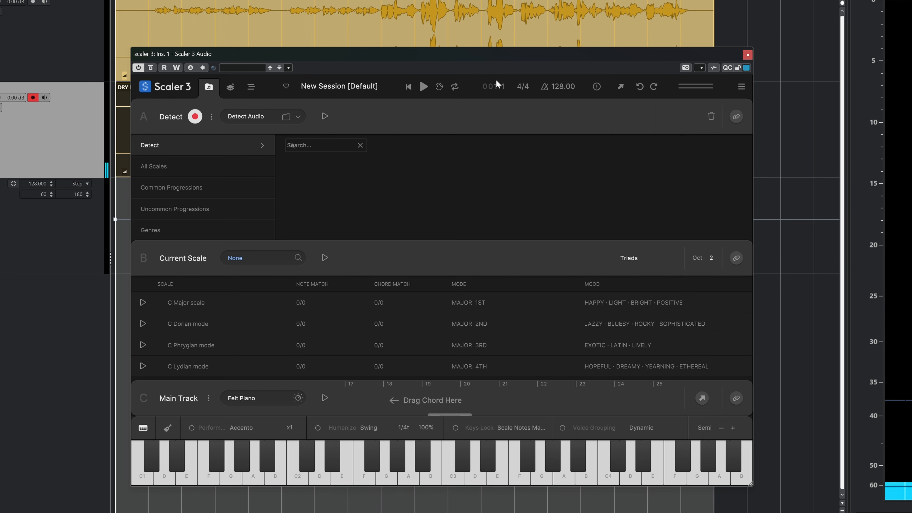
left_click(193, 120)
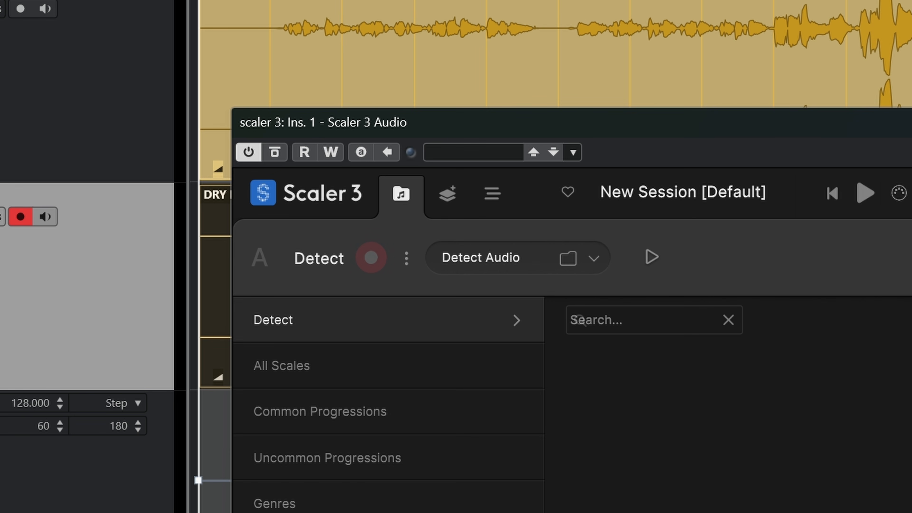
key("space")
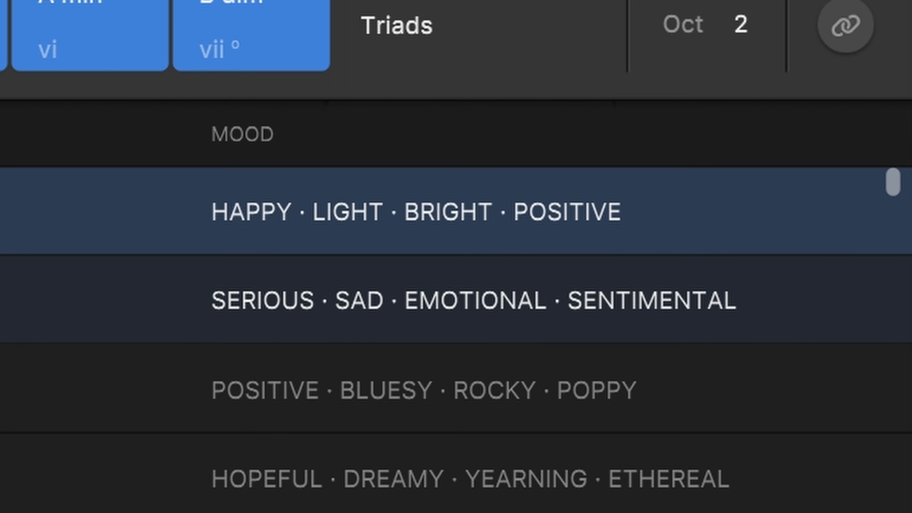
Step: Select the A Minor scale among the detected matches and look through the remaining scales in the list
left_click(7, 300)
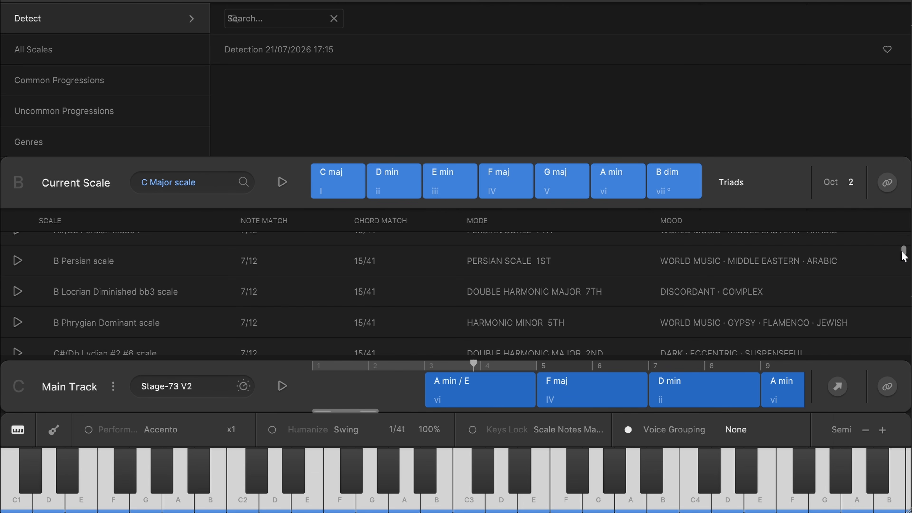
scroll(902, 259, "down", 10)
left_click_drag(902, 261, 903, 279)
scroll(902, 277, "down", 10)
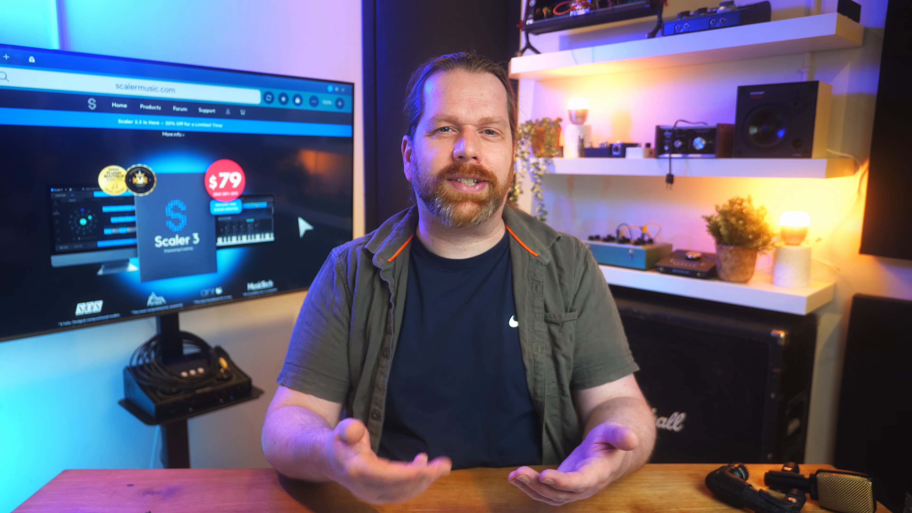
Step: Play the chords of the 70s Funk & Soul 6 set and of the current scale from their bound keys
left_click(347, 502)
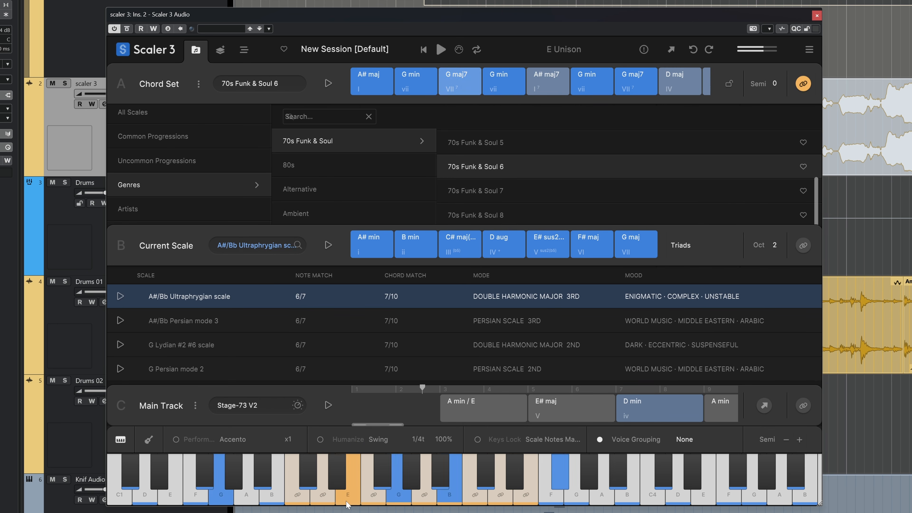
left_click(399, 501)
left_click(475, 501)
left_click(337, 501)
left_click(451, 499)
left_click(424, 499)
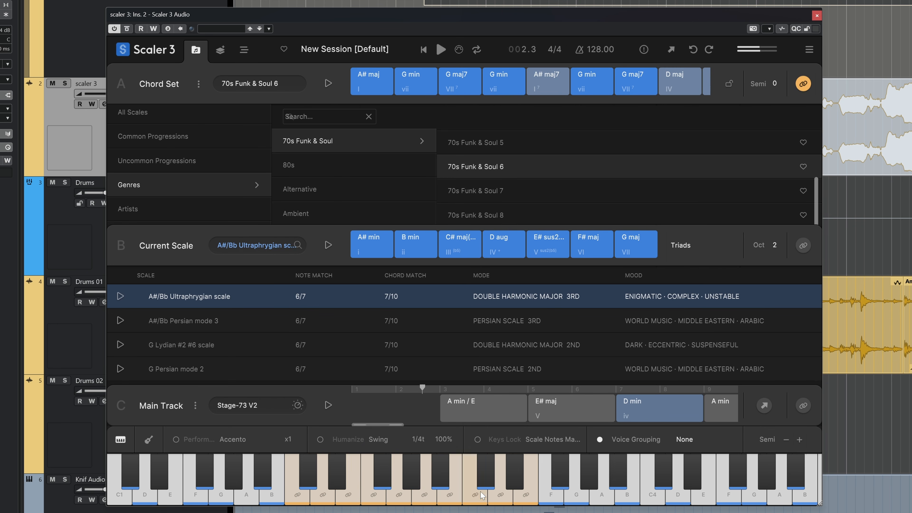
left_click(373, 499)
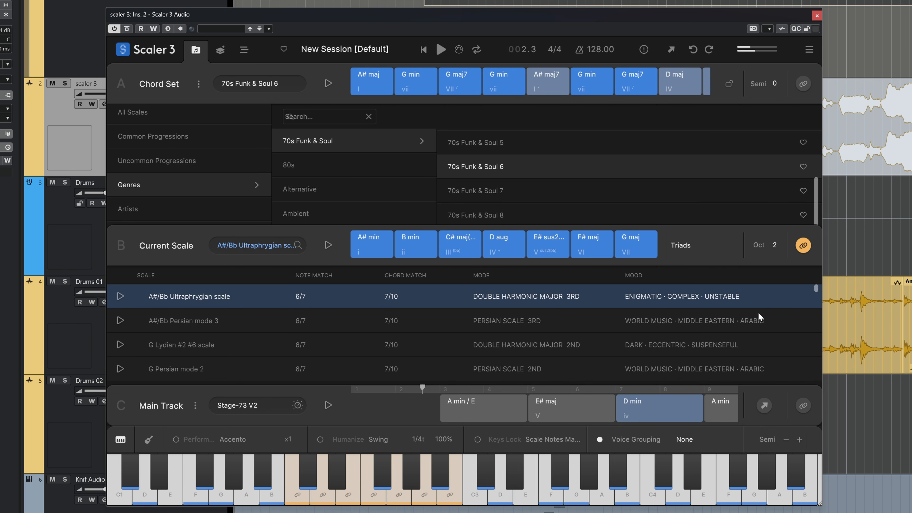
mouse_move(456, 500)
left_mouse_down()
mouse_move(297, 499)
mouse_move(402, 494)
left_mouse_up()
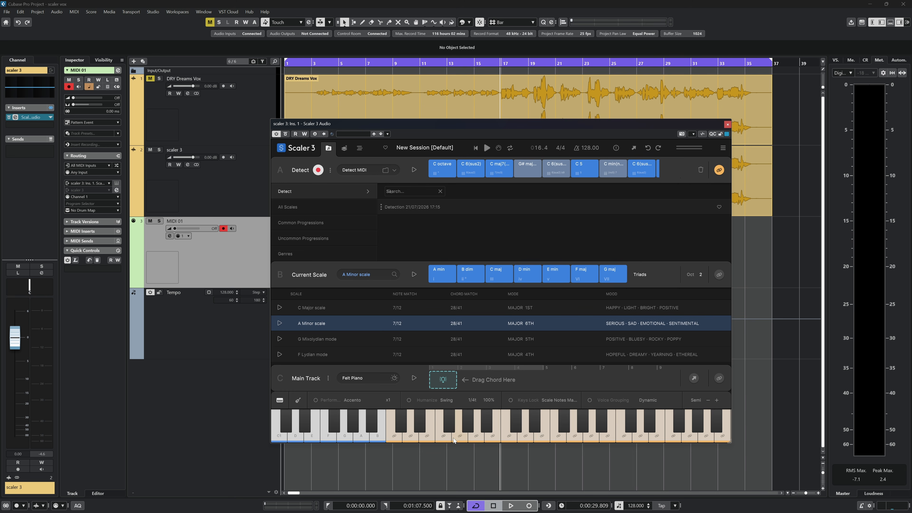
Step: Play the detected chords and the A Minor scale's triads from their bound keys
left_click_drag(455, 441, 631, 439)
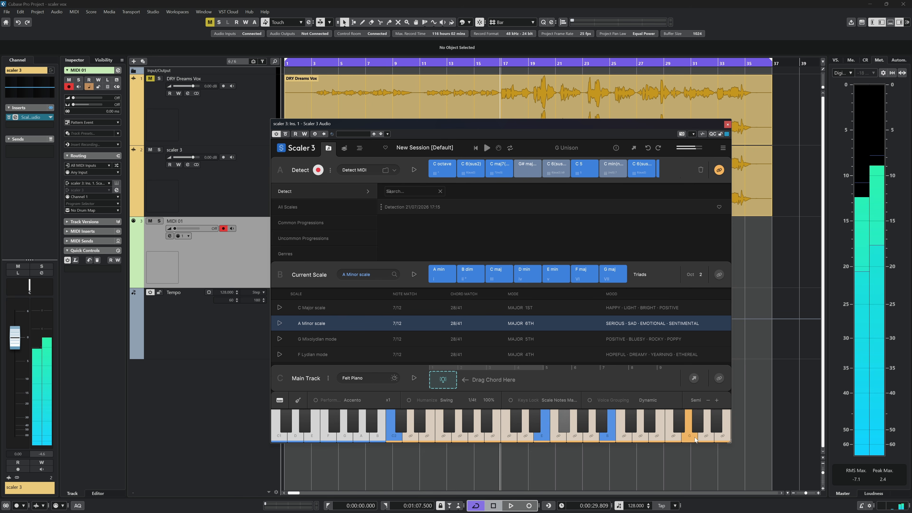
left_click_drag(692, 439, 692, 437)
left_click(423, 439)
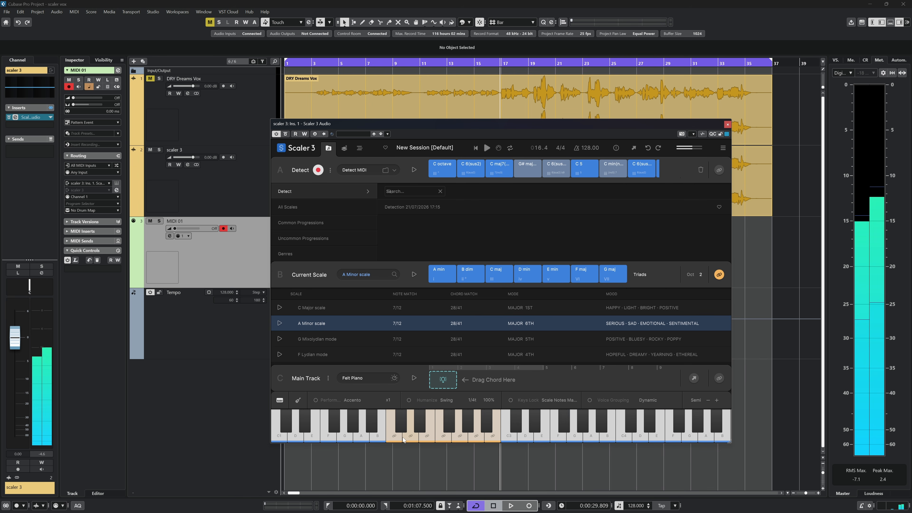
left_click(441, 439)
left_click(493, 438)
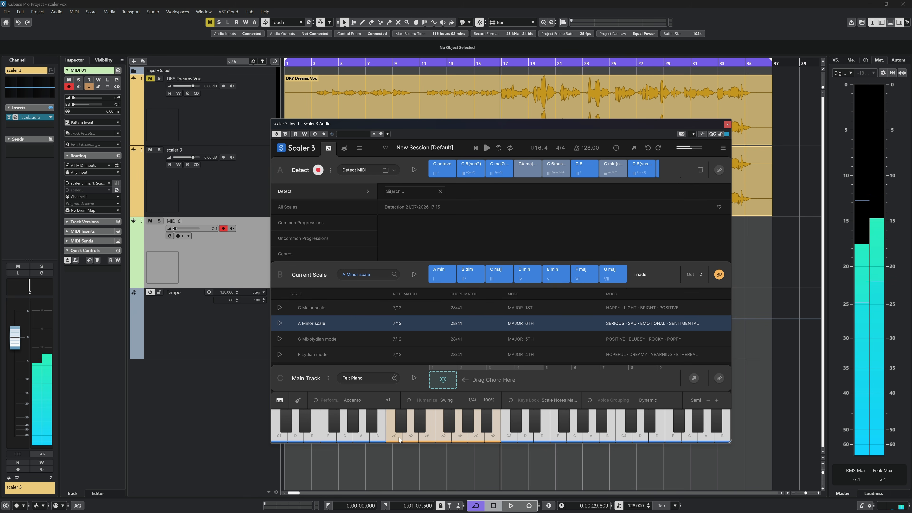
left_click(410, 438)
left_click(460, 438)
left_click(492, 438)
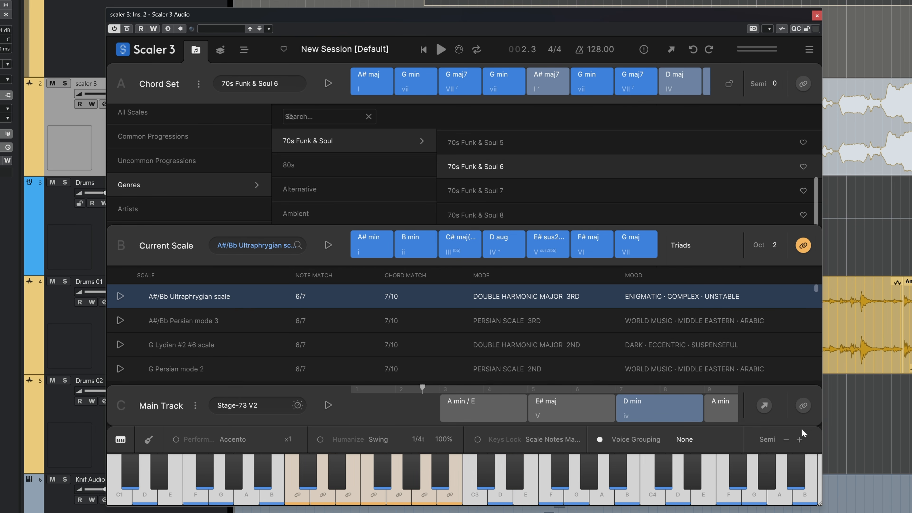
Step: Play several keys between A2 and A3 on the keyboard to hear the chords they trigger
left_click(475, 498)
left_click(500, 497)
left_click(601, 498)
left_click(418, 500)
left_click(444, 494)
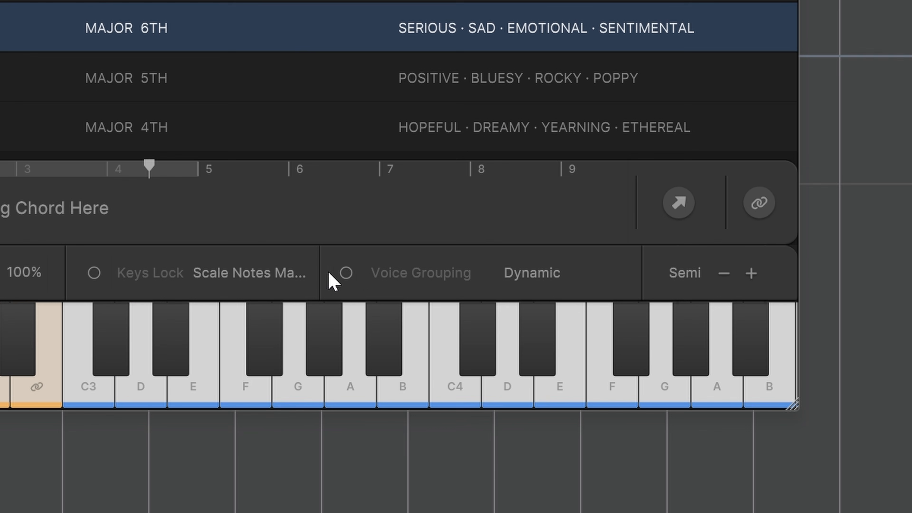
Step: Enable Voice Grouping and set it to Dynamic
left_click(347, 273)
left_click(531, 273)
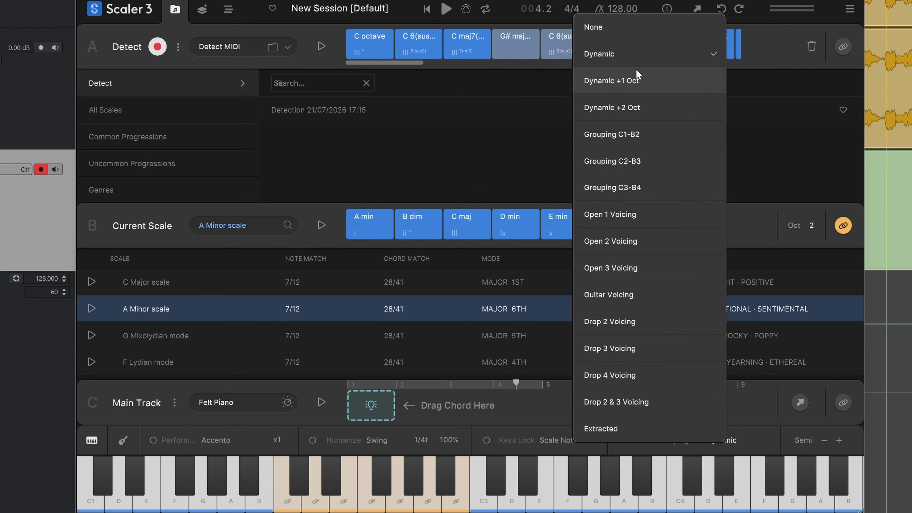
left_click(619, 54)
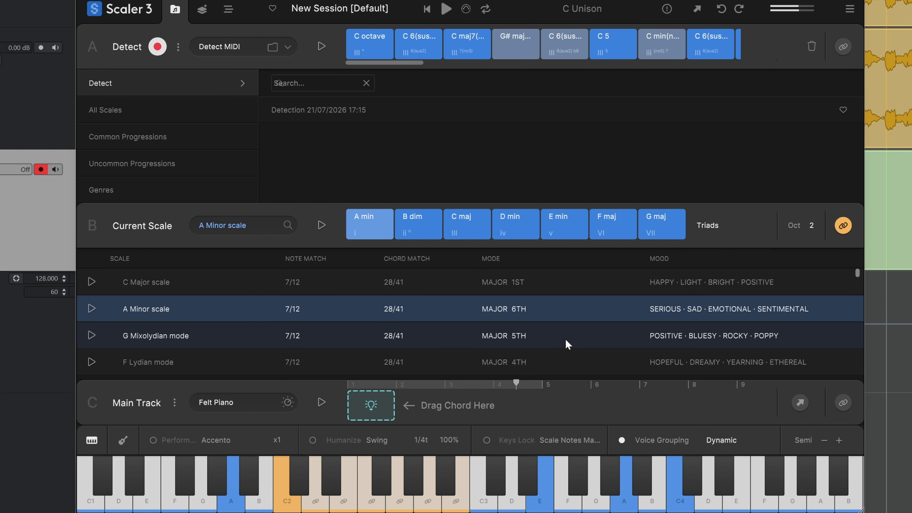
Step: Try the Grouping C3-B4 and Drop 2 & 3 Voicing options for Voice Grouping, and return it to Dynamic
left_click(715, 443)
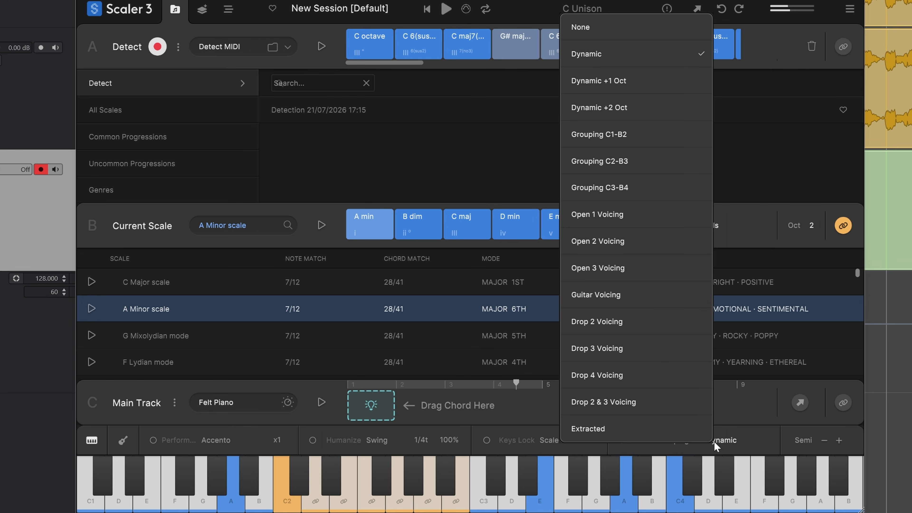
left_click(634, 190)
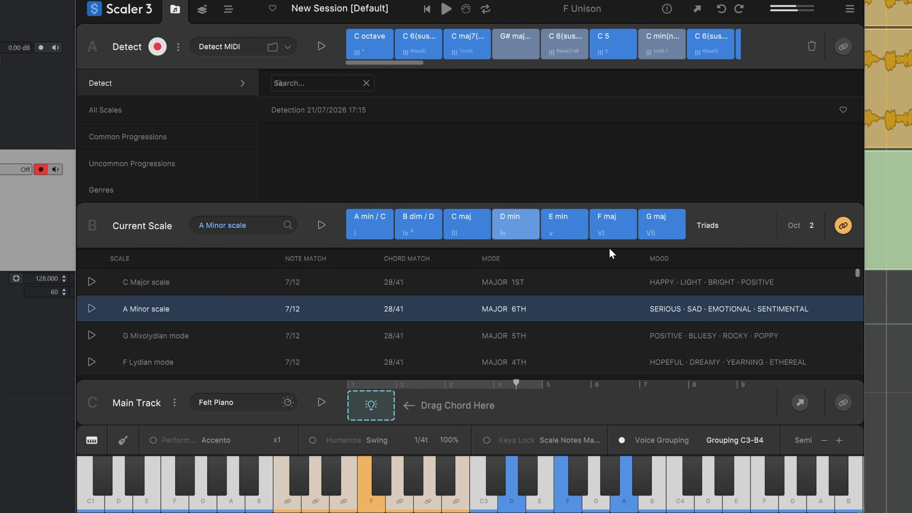
left_click(733, 439)
left_click(666, 401)
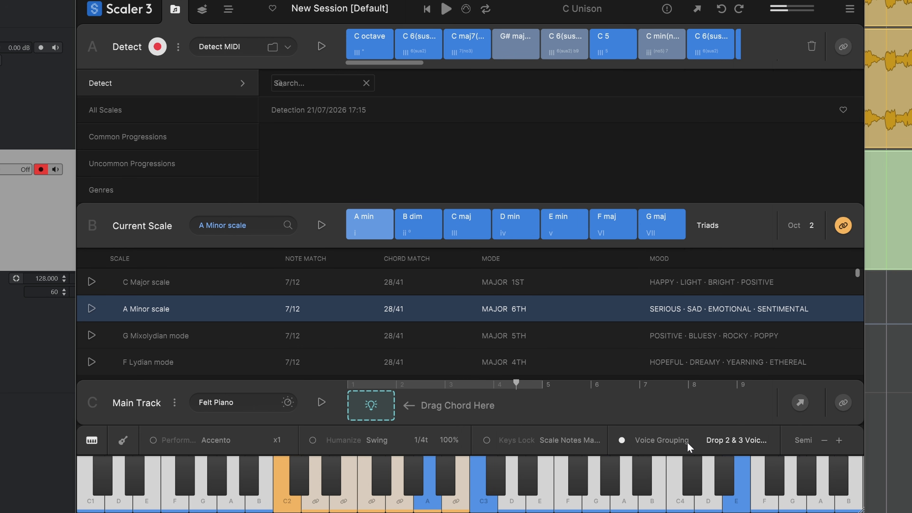
left_click(726, 447)
left_click(652, 52)
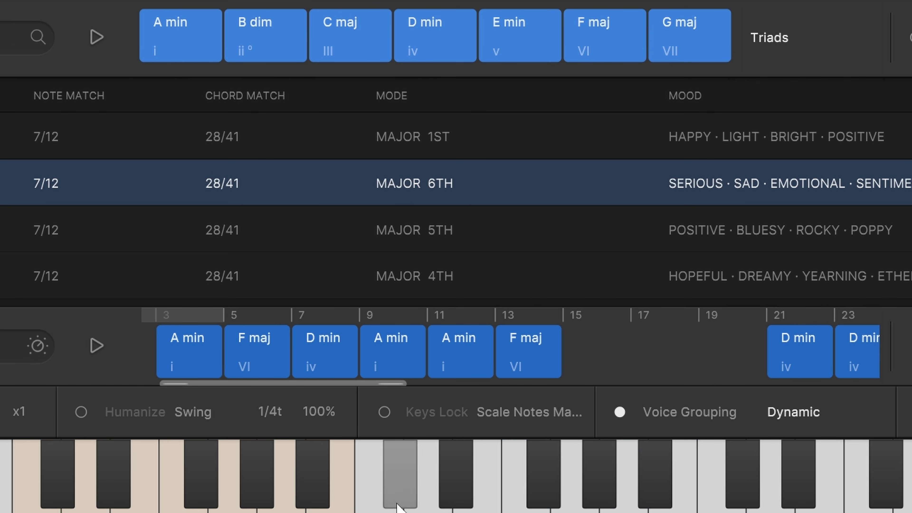
Step: Add a D min chord at bar 15 and an A min chord at bar 17 of the Main Track, and play the result
left_click_drag(446, 41, 586, 363)
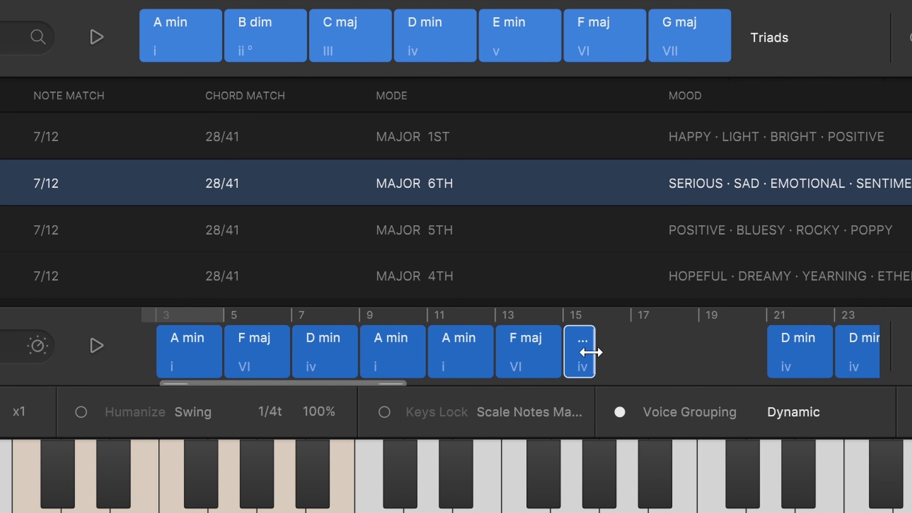
left_click(589, 370)
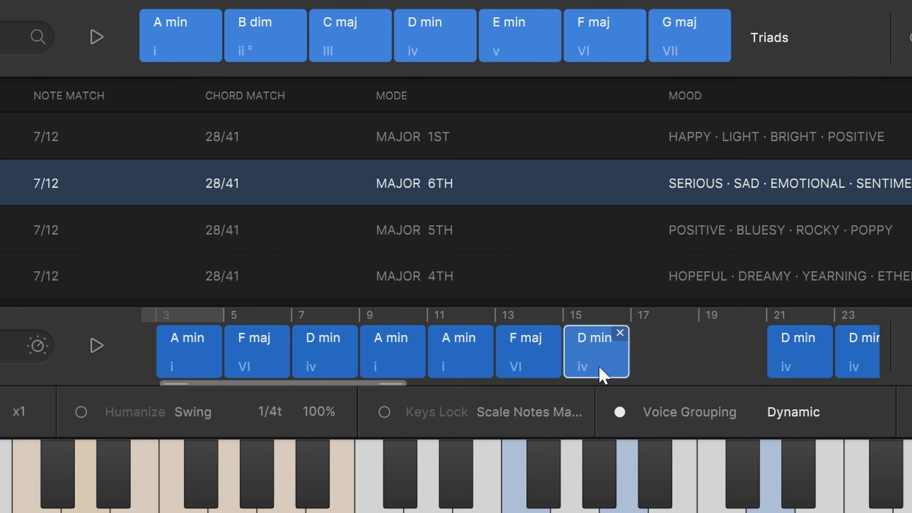
left_click_drag(198, 55, 675, 374)
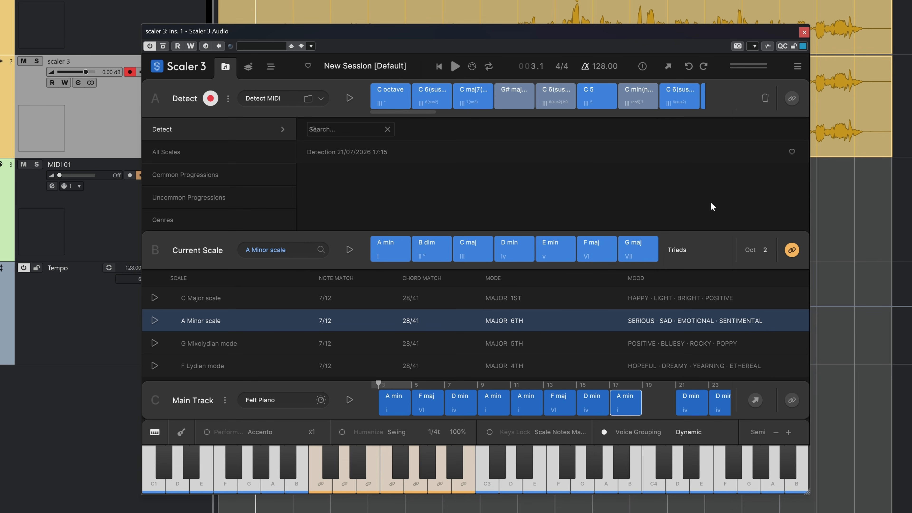
key("space")
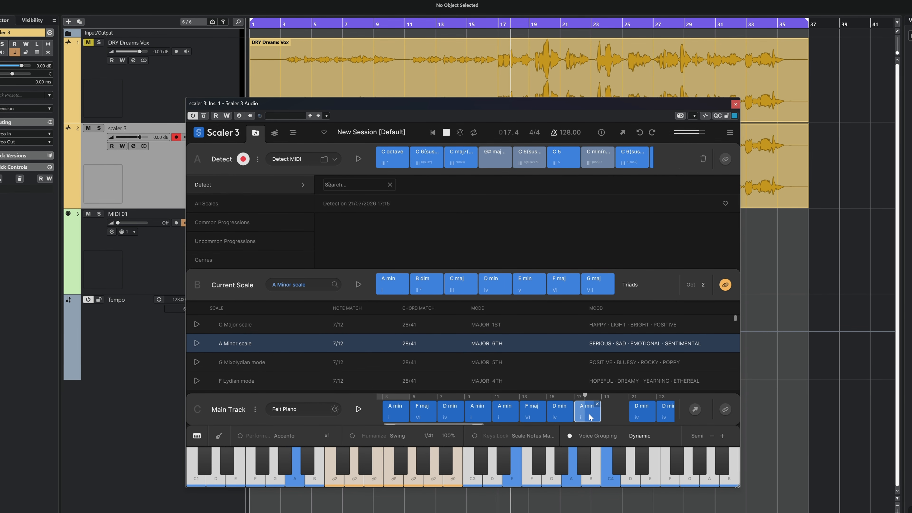
Step: Move the A min chord at bar 17 to bar 19, stop playback, and place the preceding D min chord at bar 15
left_click_drag(592, 419, 616, 417)
key("space")
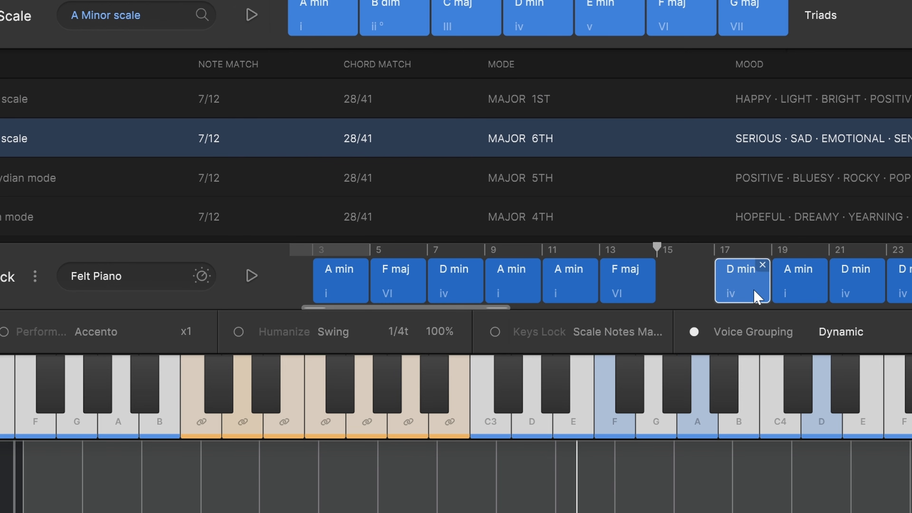
left_click_drag(754, 290, 718, 291)
left_click(717, 297)
left_click(717, 297)
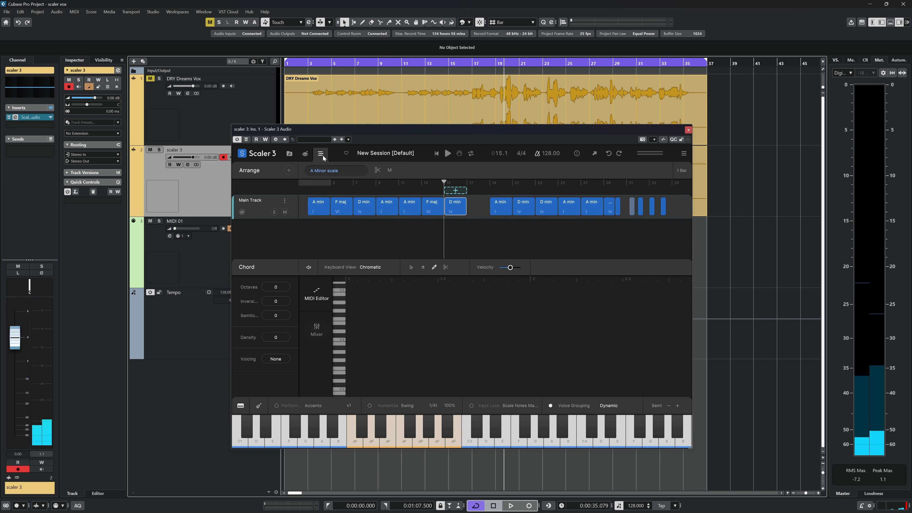
Step: Set the Arrange view's grid to 1/4 and nudge the D min chord at bar 15
left_click(320, 154)
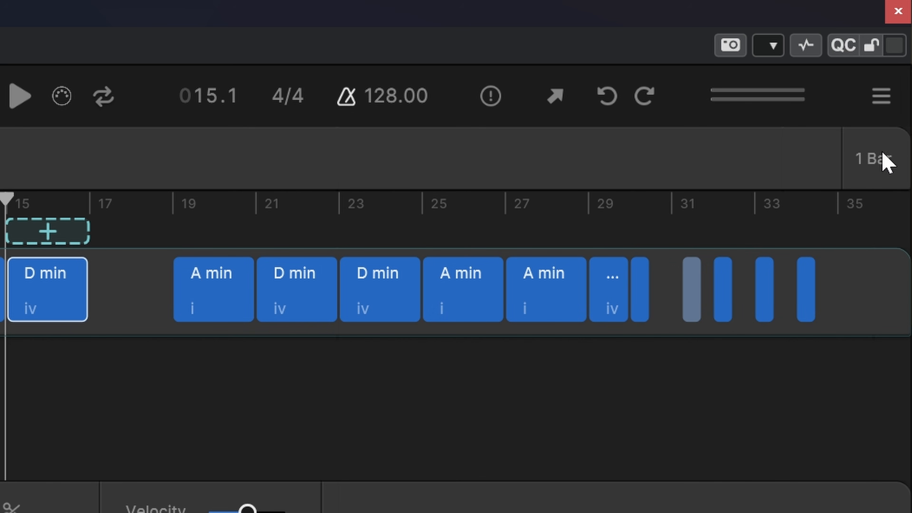
left_click(886, 165)
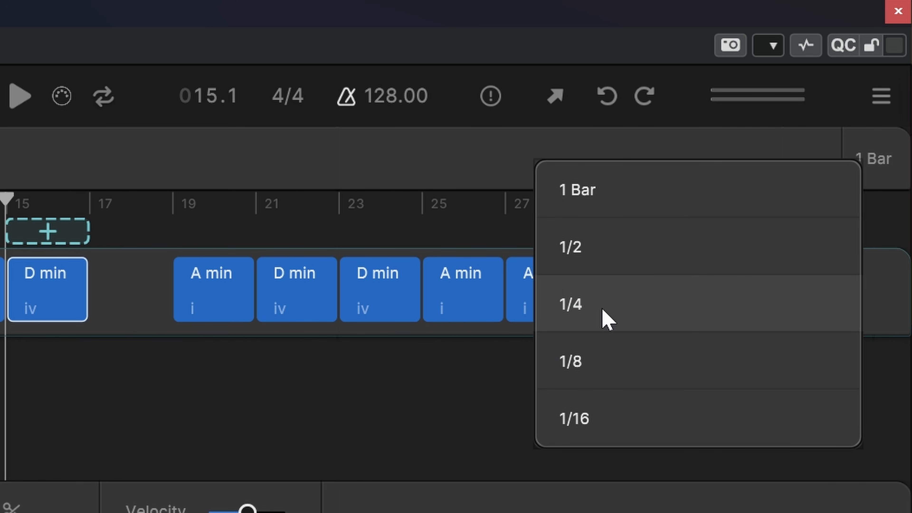
left_click(571, 305)
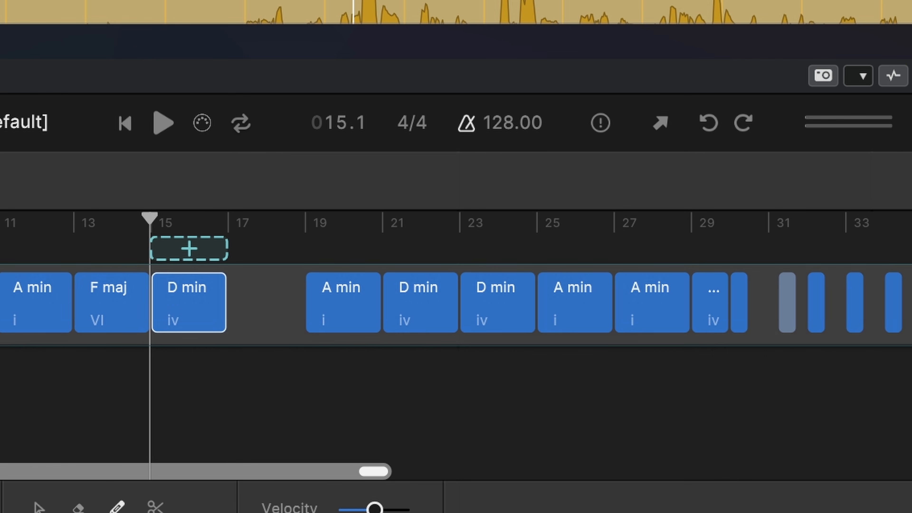
left_click_drag(45, 303, 51, 301)
mouse_move(193, 314)
left_mouse_down()
mouse_move(212, 307)
mouse_move(234, 316)
mouse_move(188, 318)
left_mouse_up()
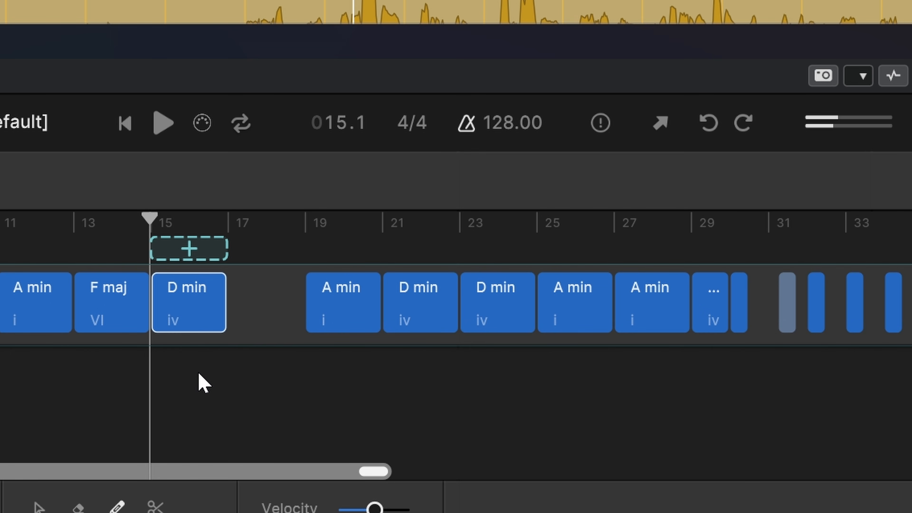
Step: Play the arrangement and copy the first F maj chord into the gap at bar 17 of the Main Track
key("space")
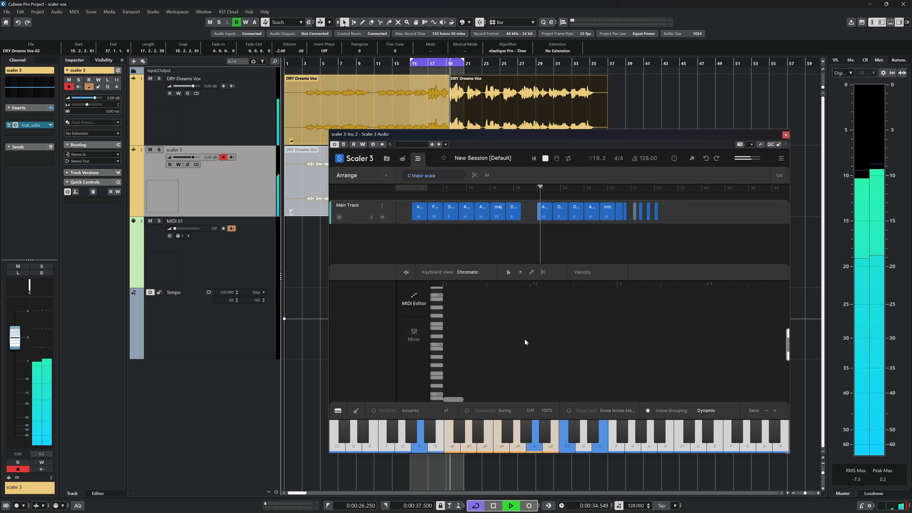
key("space")
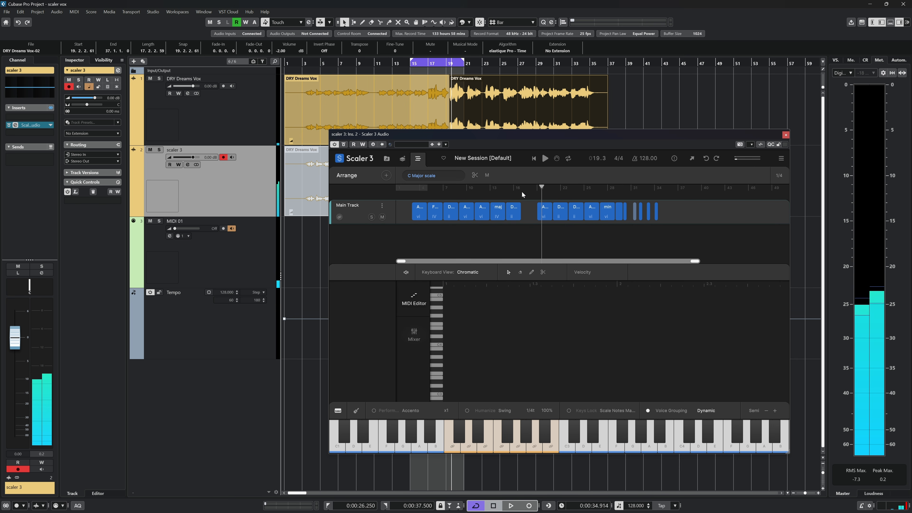
left_click(436, 212)
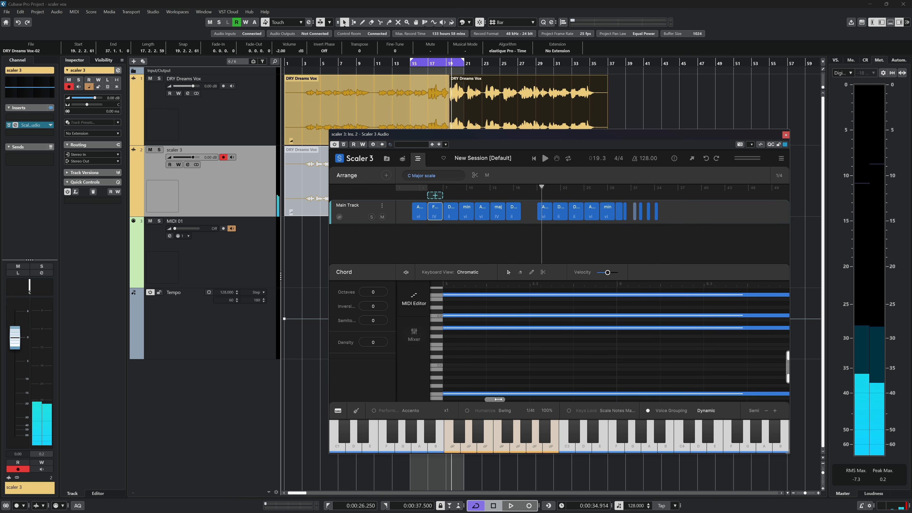
left_click_drag(499, 399, 571, 402)
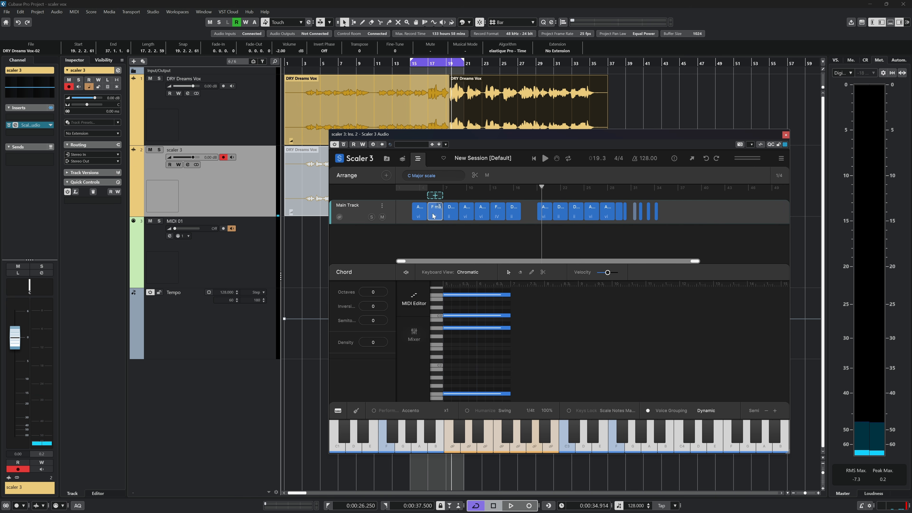
left_click_drag(434, 216, 453, 217)
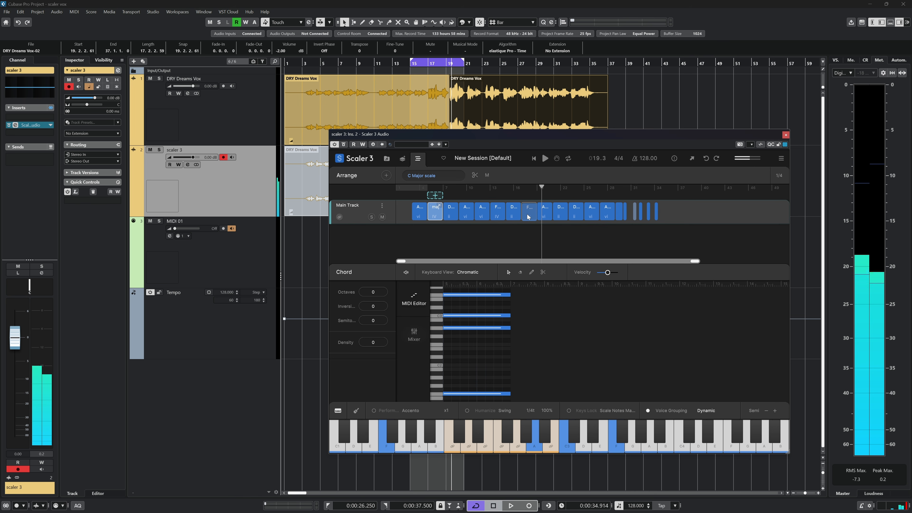
left_click_drag(527, 215, 526, 230)
left_click_drag(474, 262, 639, 261)
Step: Play the project from bar 15 to about bar 33 to check the chords against the vocal
key("space")
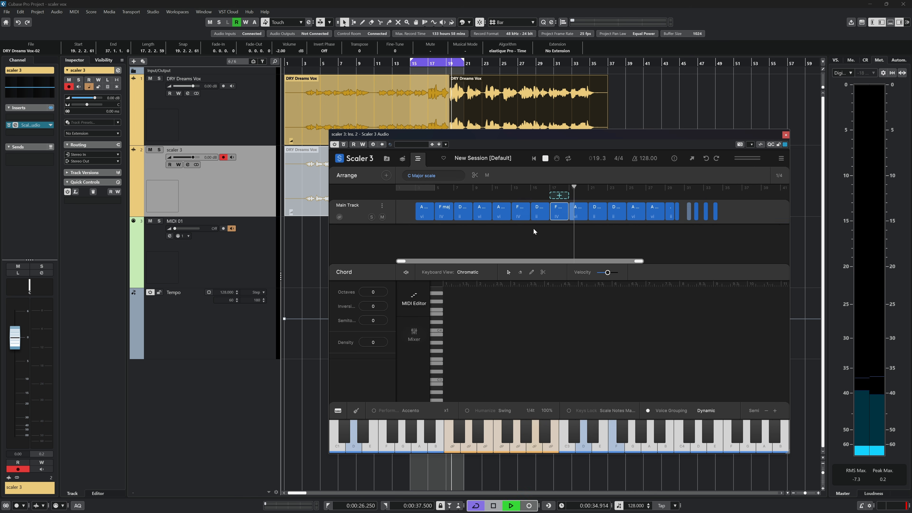
left_click(417, 64)
key("space")
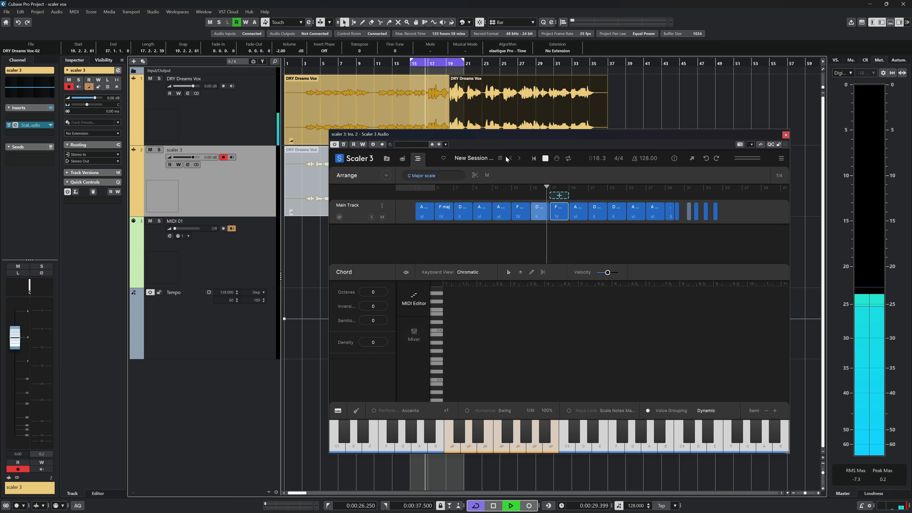
left_click(584, 242)
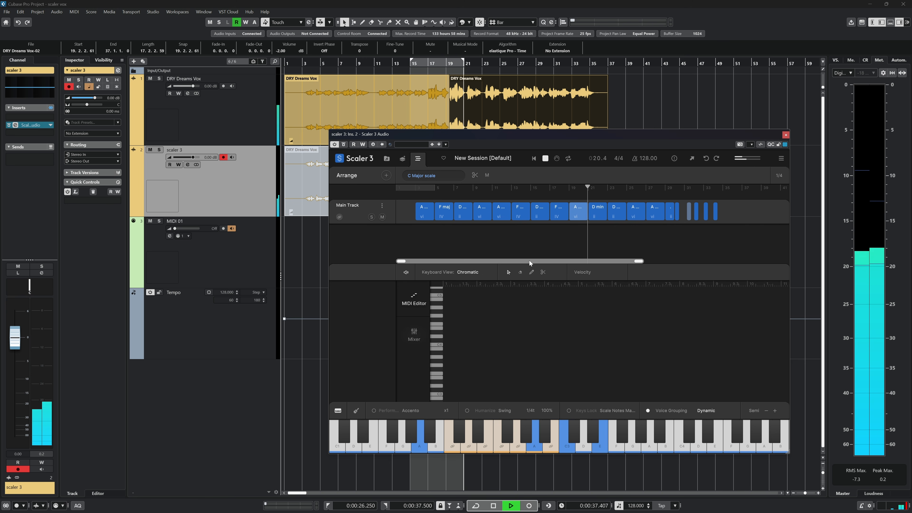
left_click_drag(531, 262, 595, 261)
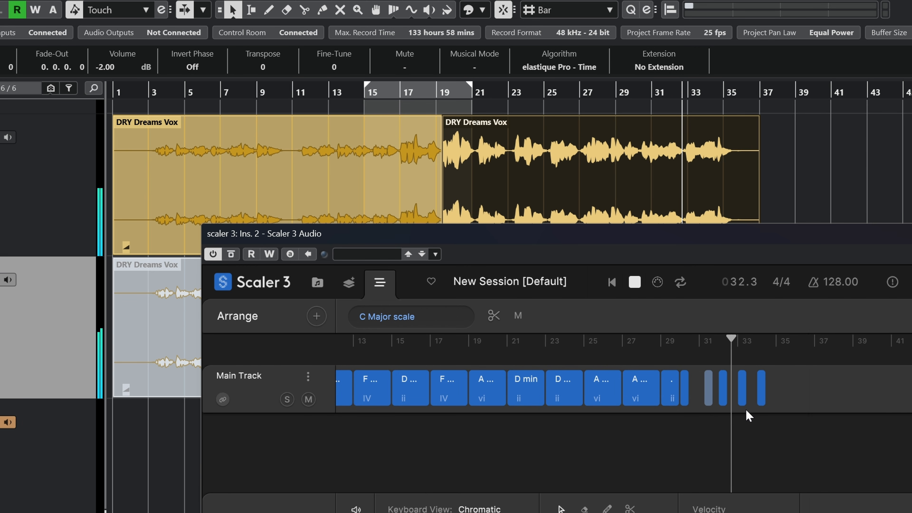
key("space")
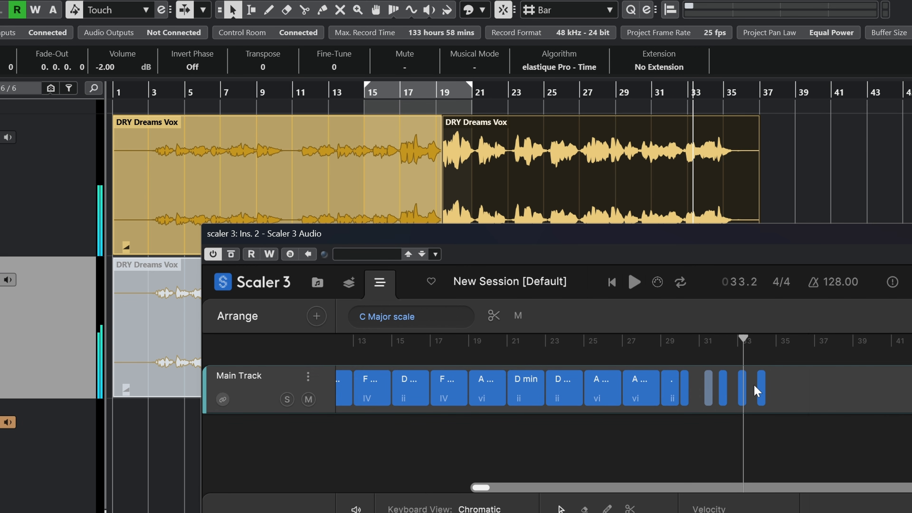
Step: Replay the vocal's ending from about bar 33 to check it against the short chords on the Main Track
left_click(751, 346)
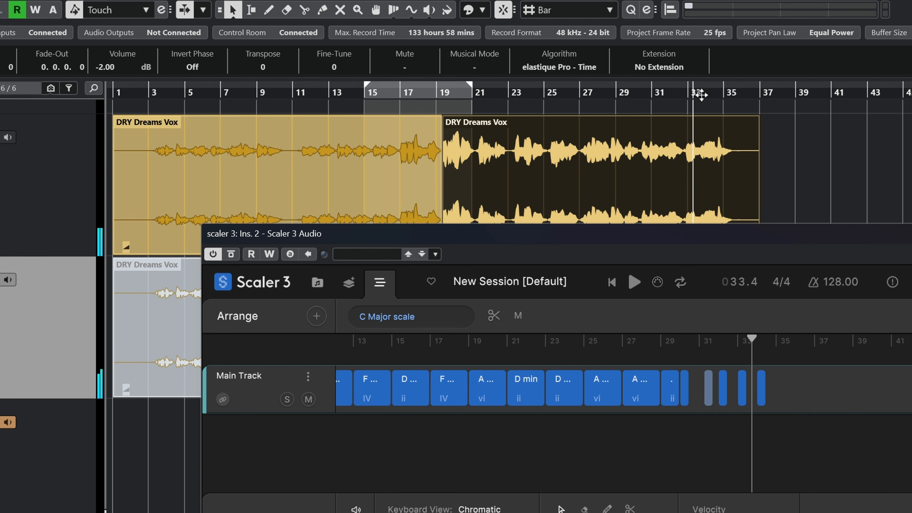
left_click_drag(696, 91, 702, 96)
key("space")
key("space")
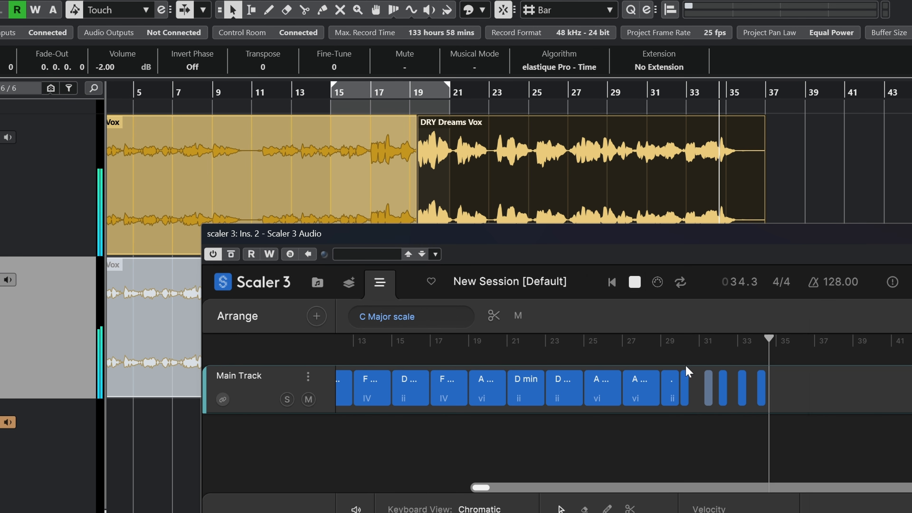
left_click(670, 346)
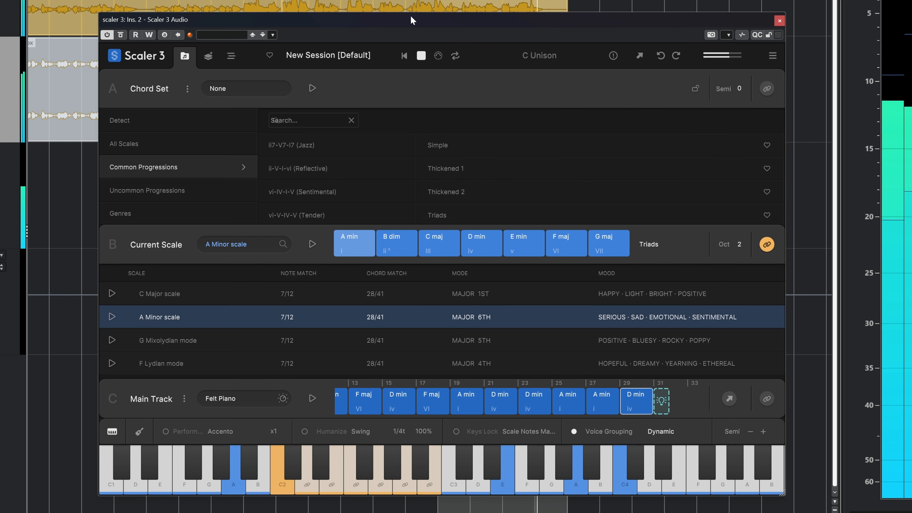
Step: Play the vocal's last section and shorten the D min chord at bar 29 of the Main Track to about one bar
key("space")
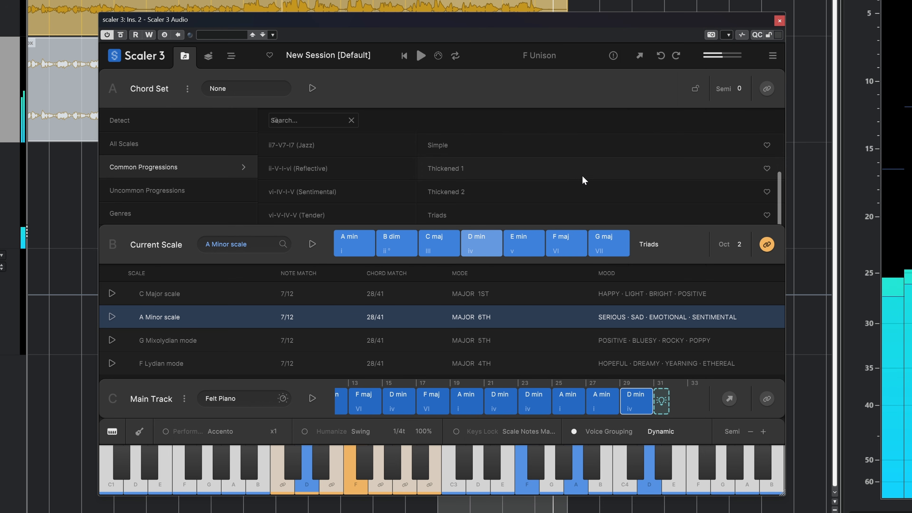
key("space")
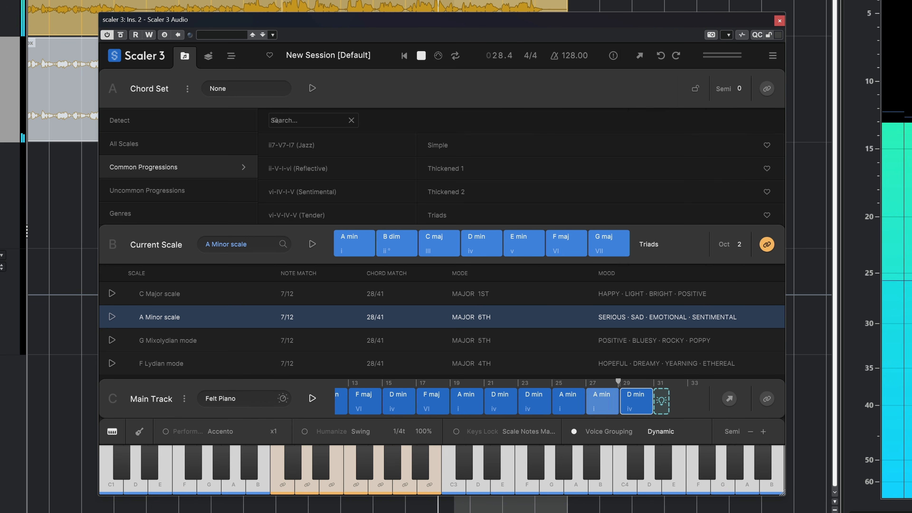
key("space")
left_click(637, 404)
left_click_drag(651, 406, 639, 409)
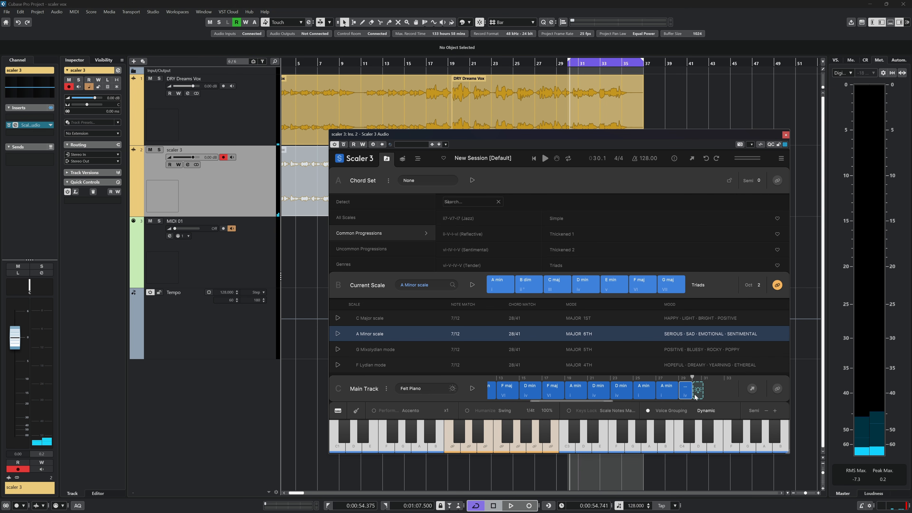
left_click(689, 395)
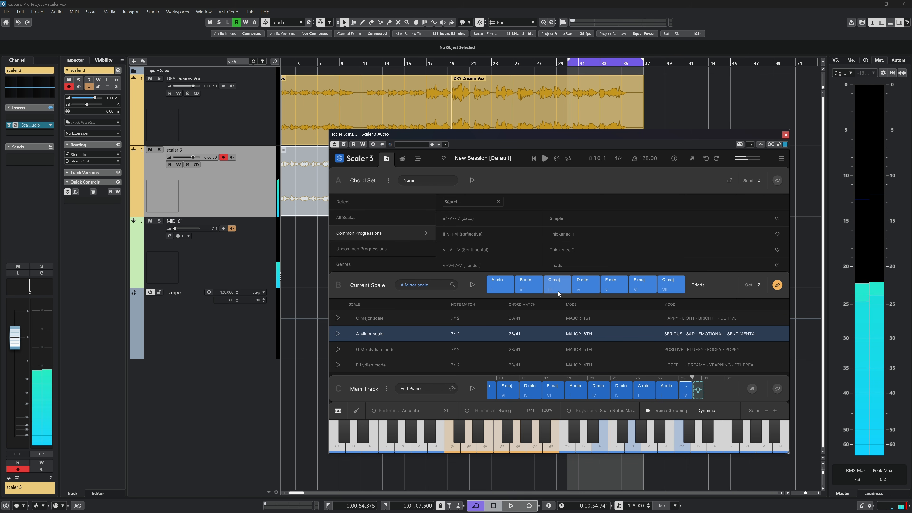
Step: Add a C maj chord directly after the shortened D min chord and play the project from about bar 30
left_click_drag(556, 287, 705, 390)
left_click(565, 66)
key("space")
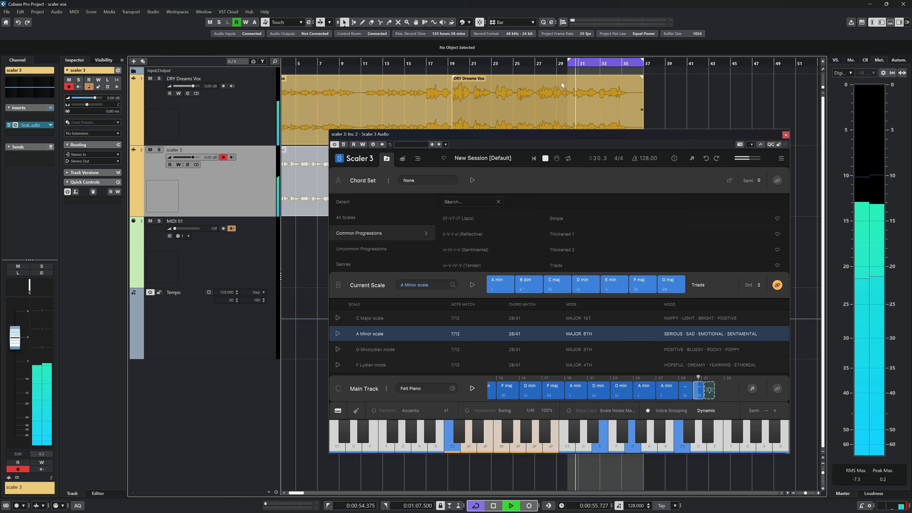
key("space")
Step: Copy the D min chord at bar 29 to just after the C maj chord, near bar 31, and play the passage
left_click(685, 392)
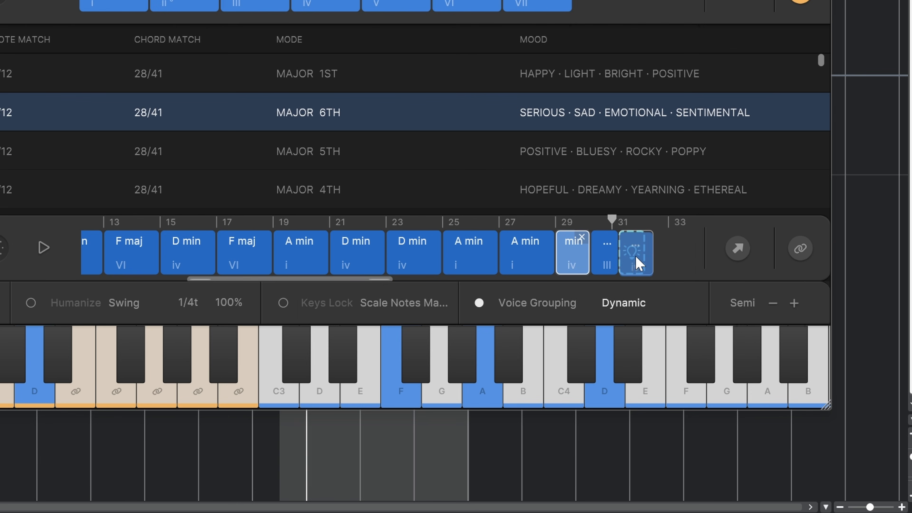
left_click(700, 374)
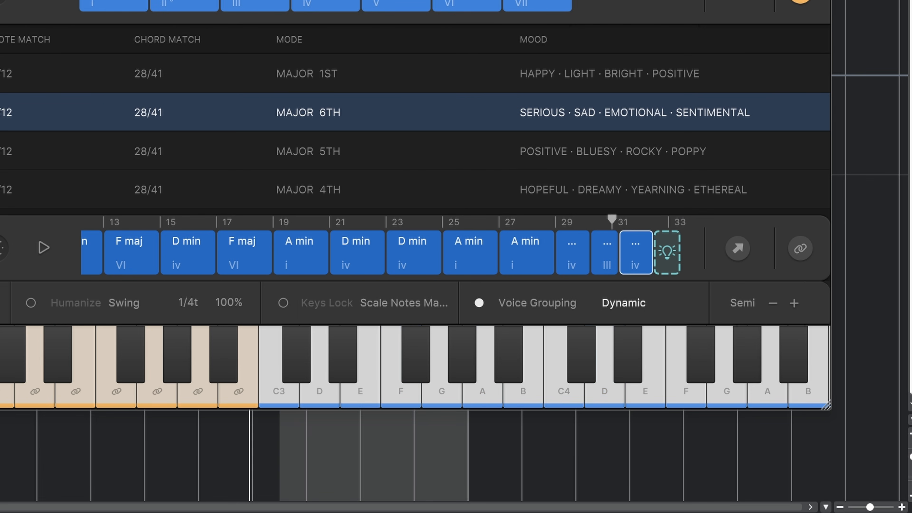
key("space")
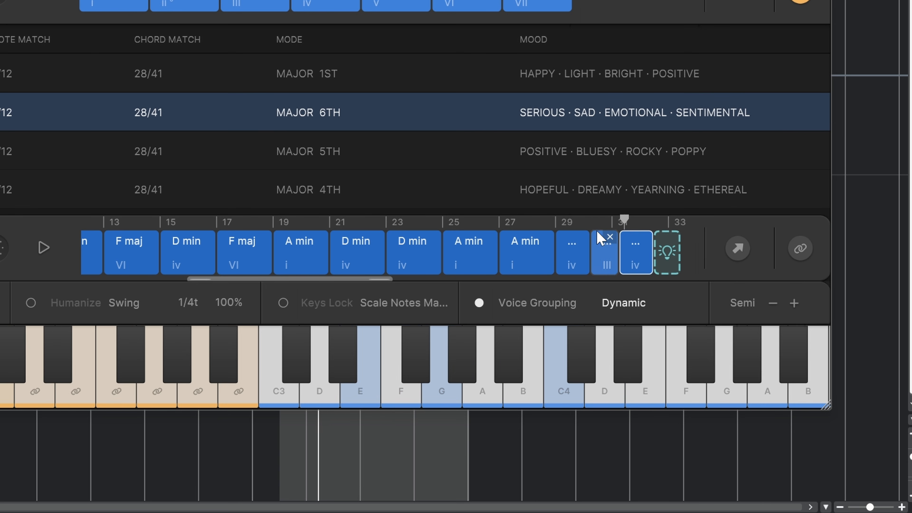
Step: Lengthen the D min chord at bar 29 to one and a half bars, fit C maj before bar 31, and play the passage
left_click_drag(388, 280, 433, 263)
key("space")
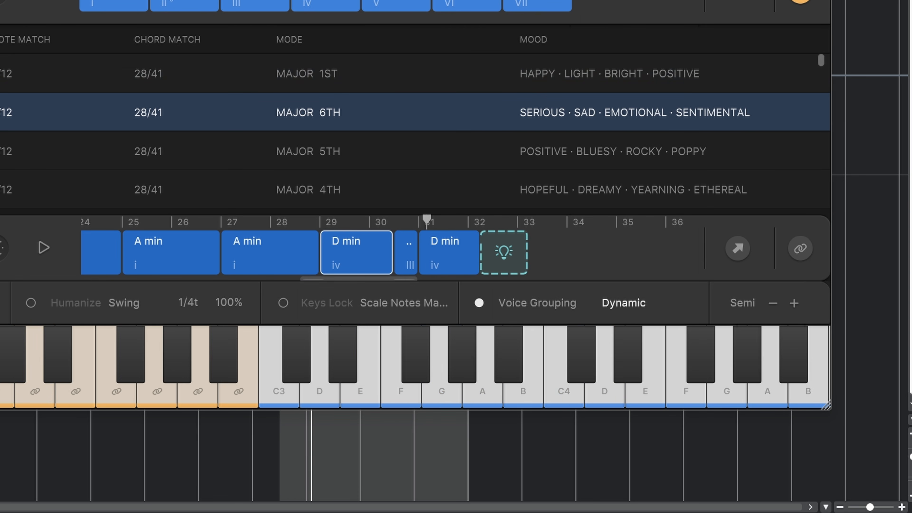
key("space")
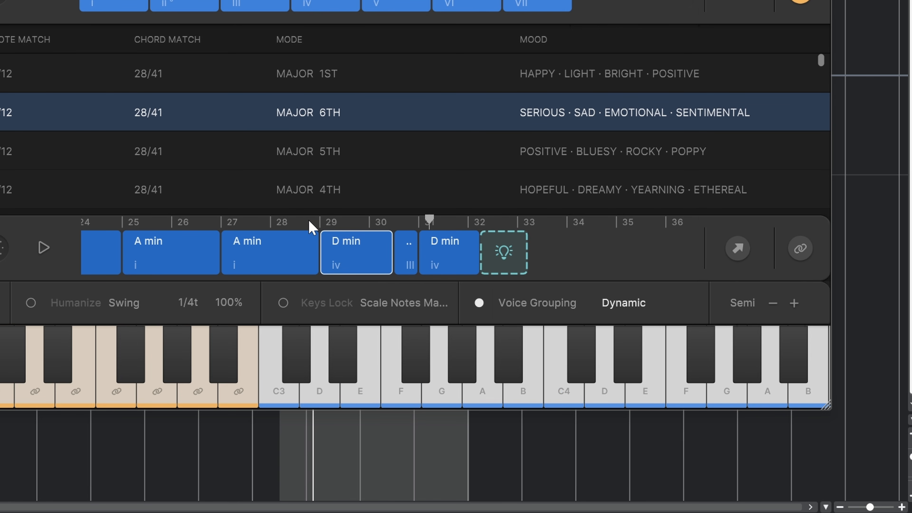
key("space")
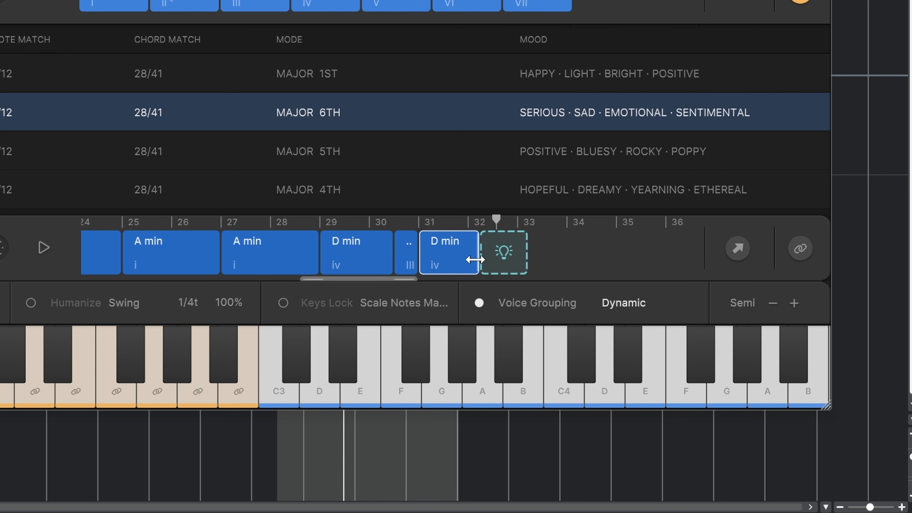
Step: Copy the half-bar C maj chord to just before bar 33, extend the D min chord at bar 31 to meet it, and play
left_click(407, 264)
left_click_drag(407, 266, 507, 266)
left_click(472, 257)
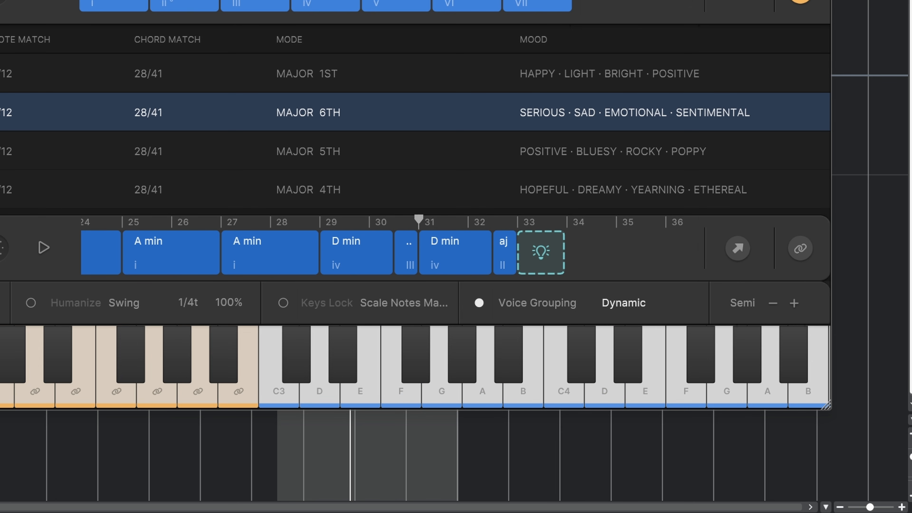
key("space")
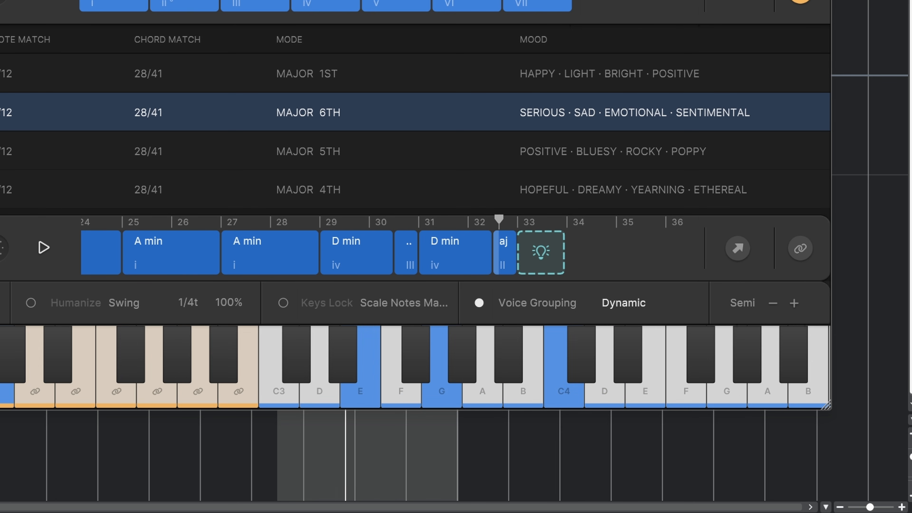
Step: Continue the Main Track with a copy of the D min chord at bar 33, followed by C maj and G maj from the current scale
left_click(463, 264)
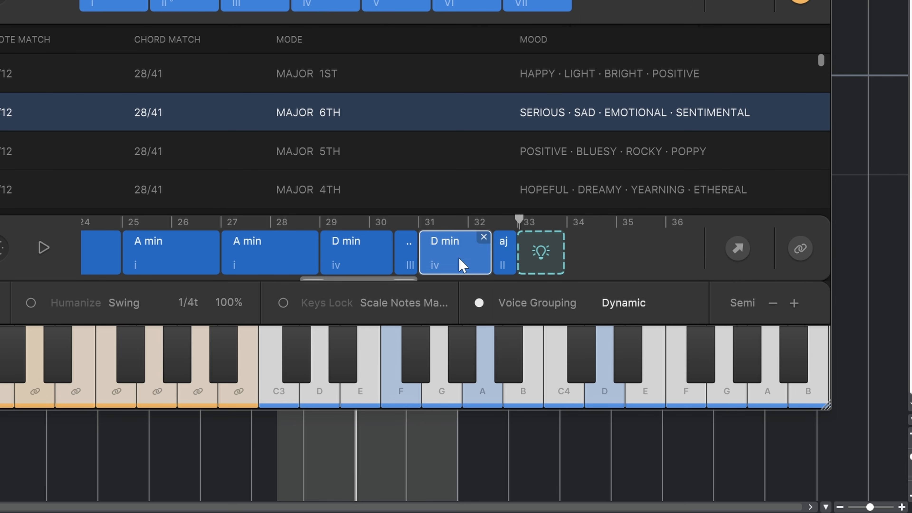
left_click_drag(464, 266, 562, 259)
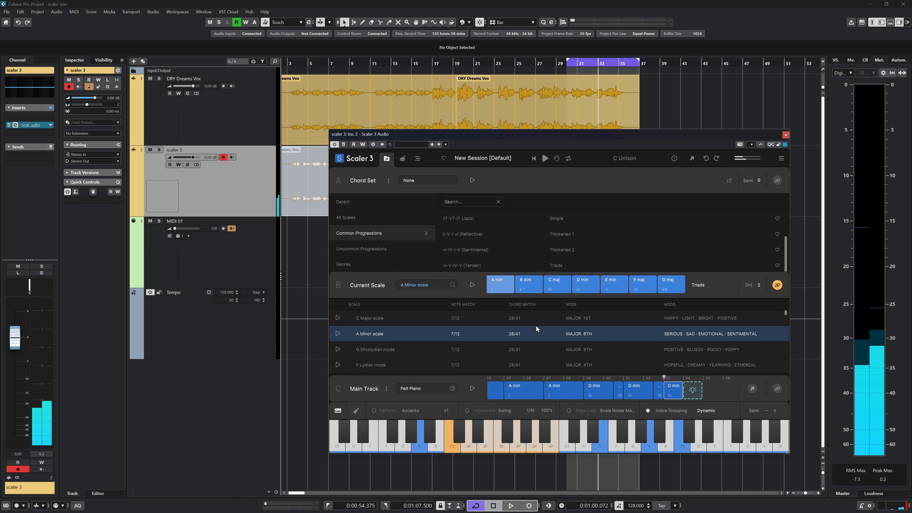
left_click_drag(671, 284, 716, 390)
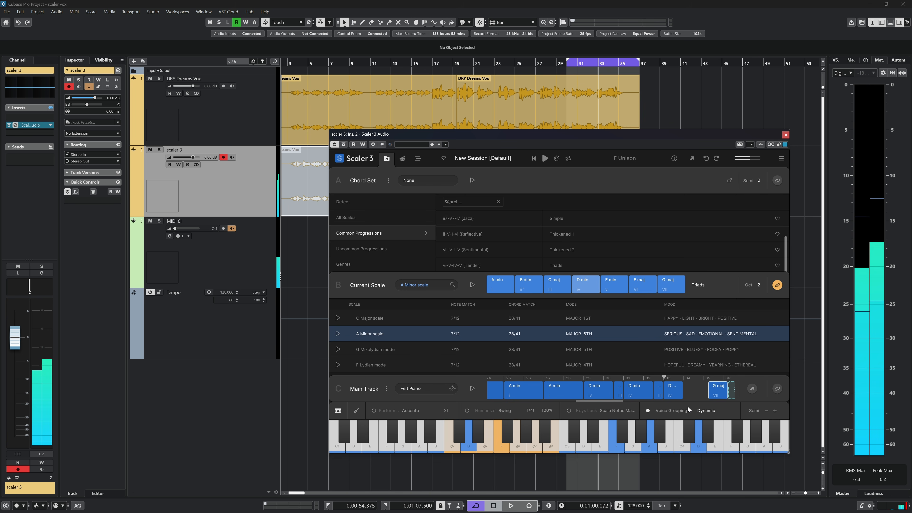
left_click_drag(559, 291, 702, 393)
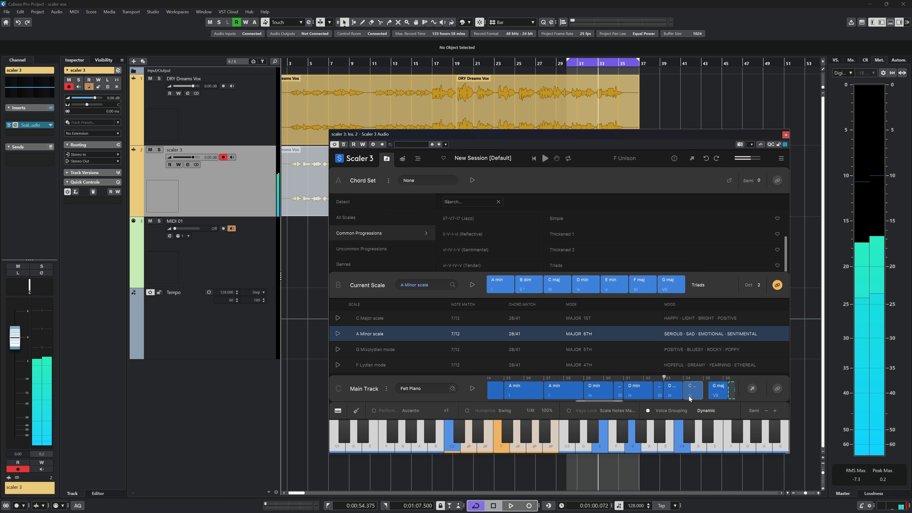
Step: Play from bar 33 and fit the C maj and G maj chords as half-bar chords between bars 34 and 35
key("space")
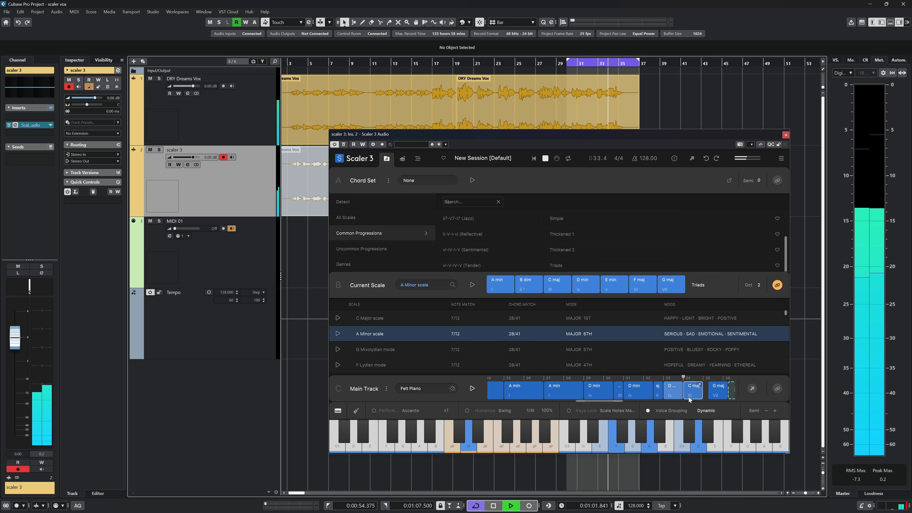
key("space")
mouse_move(701, 394)
left_mouse_down()
mouse_move(691, 394)
mouse_move(713, 396)
mouse_move(702, 395)
left_mouse_up()
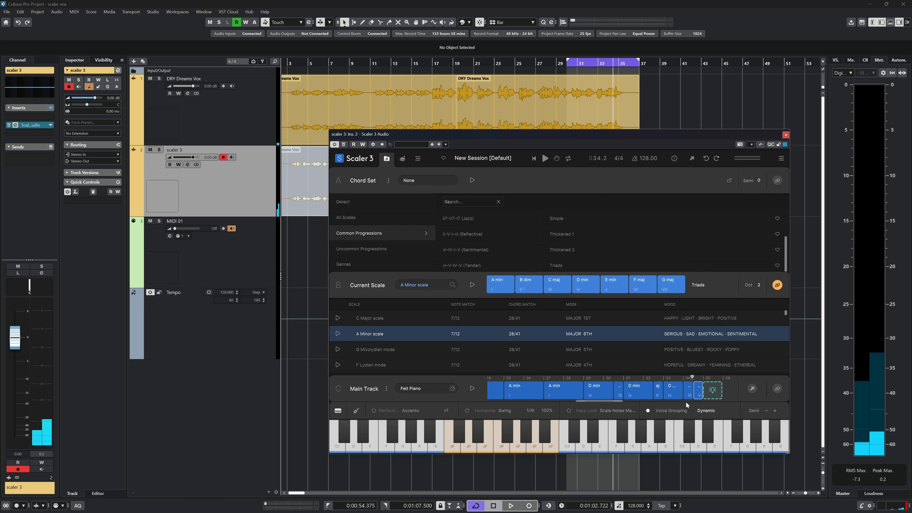
Step: Copy the A min chord at bar 27 to bar 35 and play the vocal's final section with it
left_click(563, 393)
left_click_drag(555, 392, 714, 390)
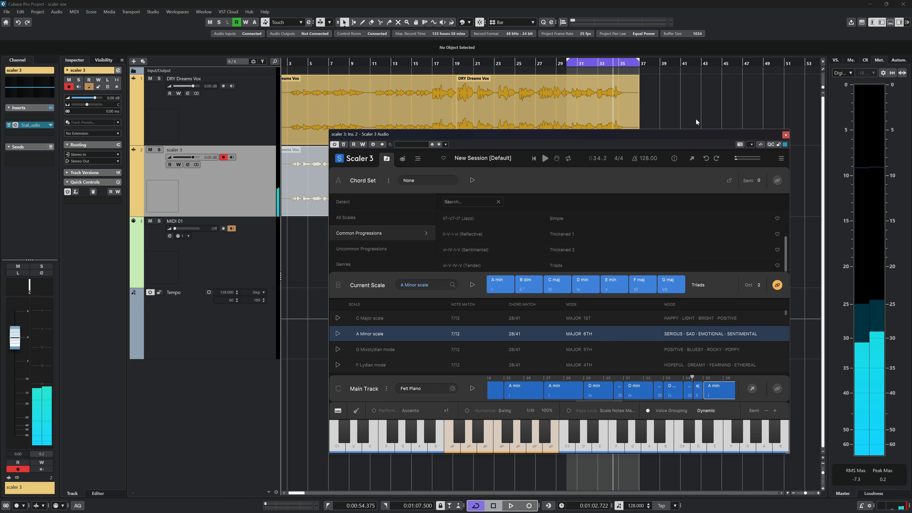
left_click(551, 63)
key("space")
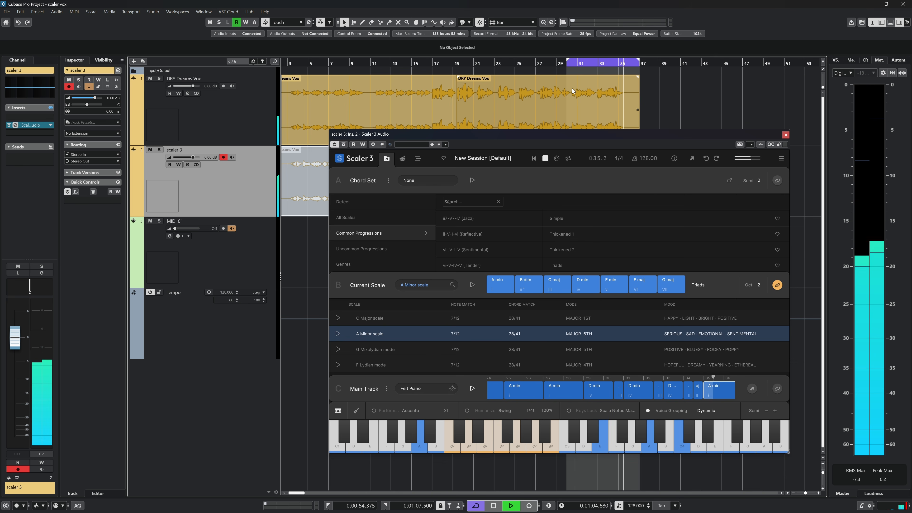
key("space")
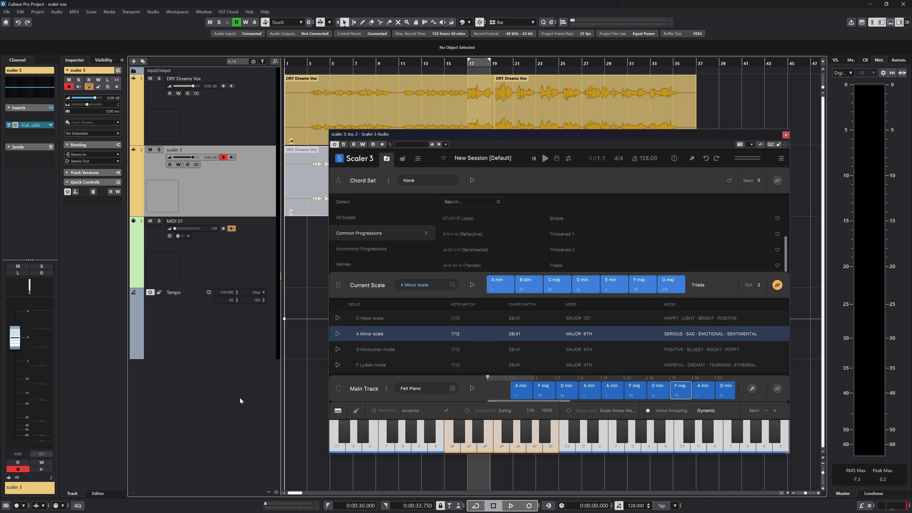
Step: Play the project around bars 17 to 19 to check the F maj chord against the vocal
key("space")
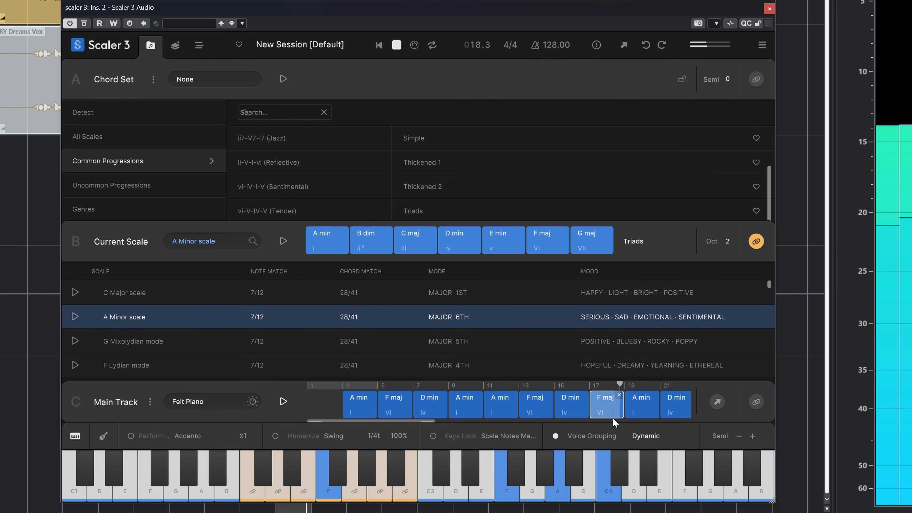
key("space")
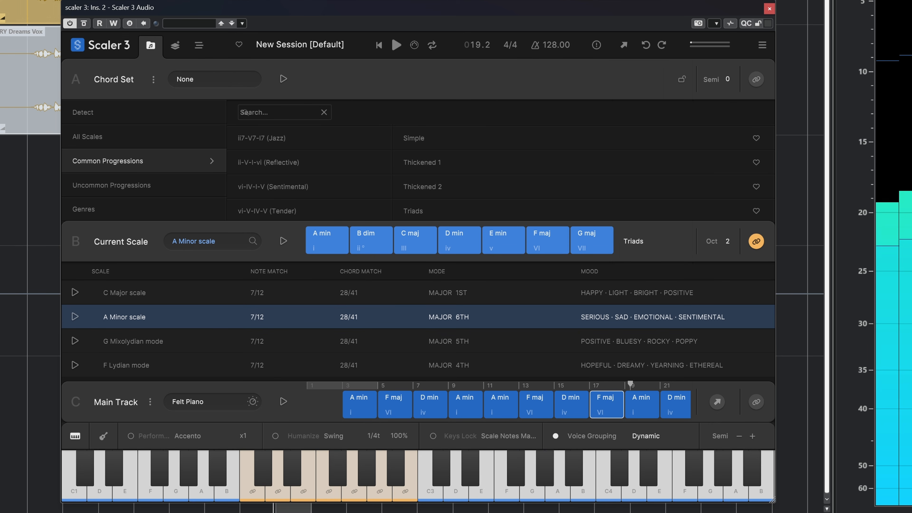
key("space")
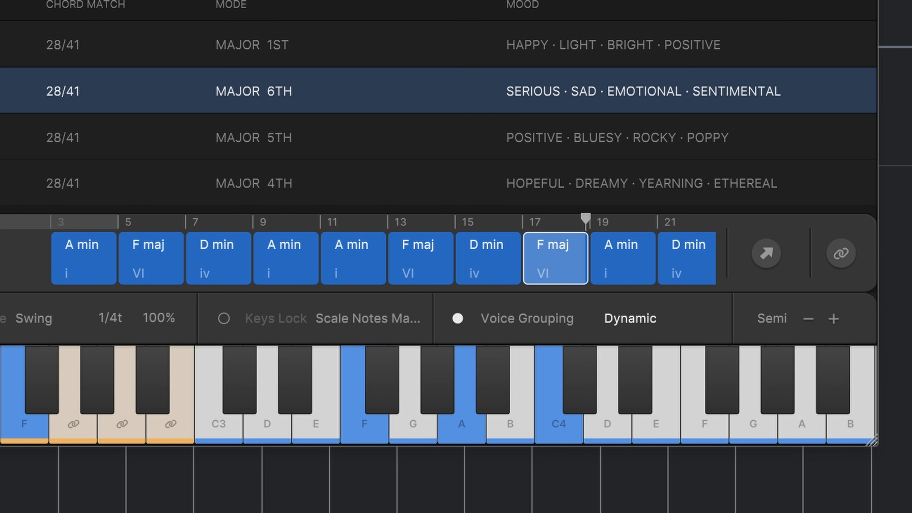
key("space")
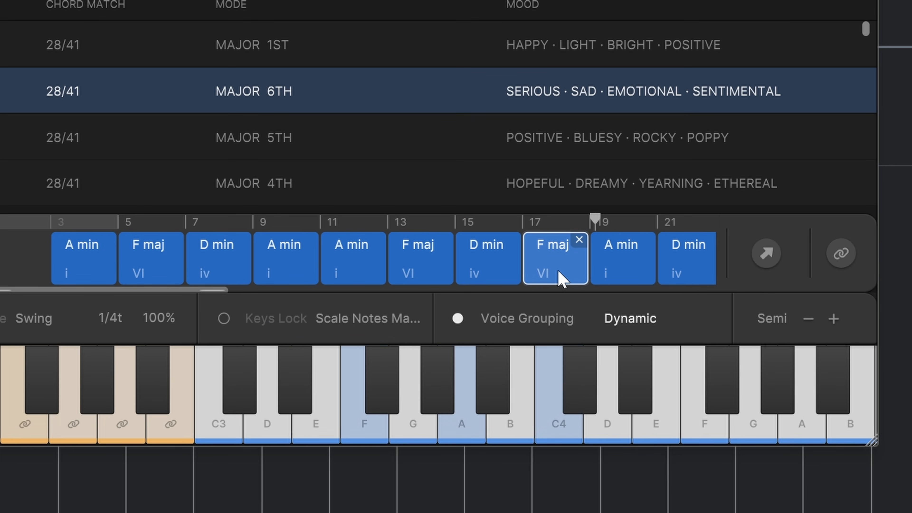
Step: Shorten the F maj chord at bar 17 to one bar and add a one-bar G maj chord at bar 18
left_click(575, 238)
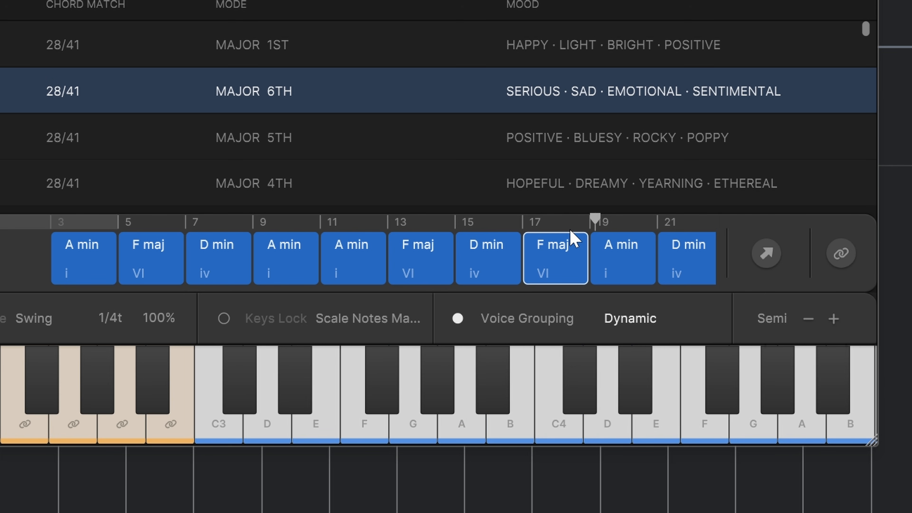
left_click(574, 238)
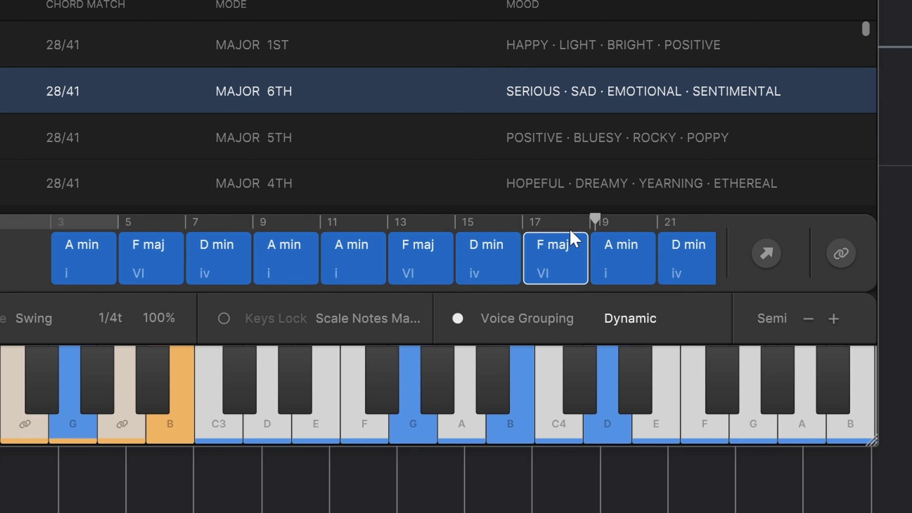
left_click(562, 267)
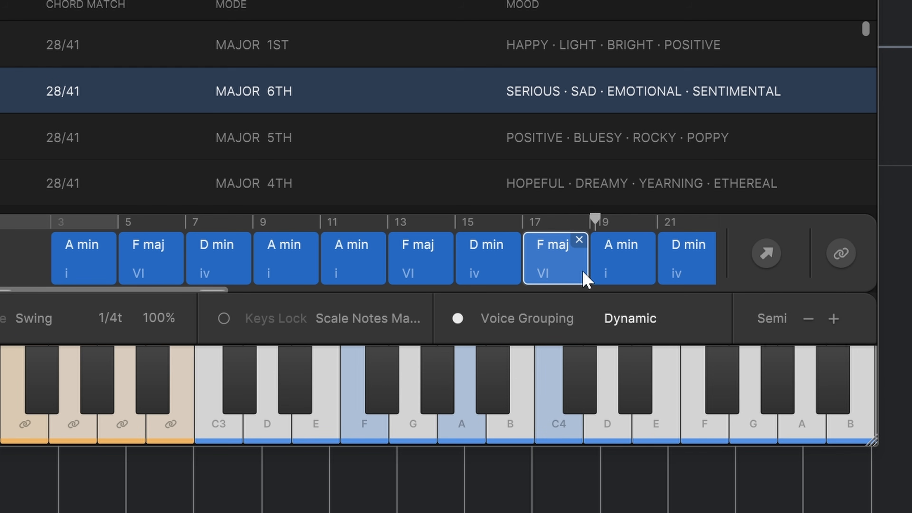
left_click_drag(582, 273, 555, 276)
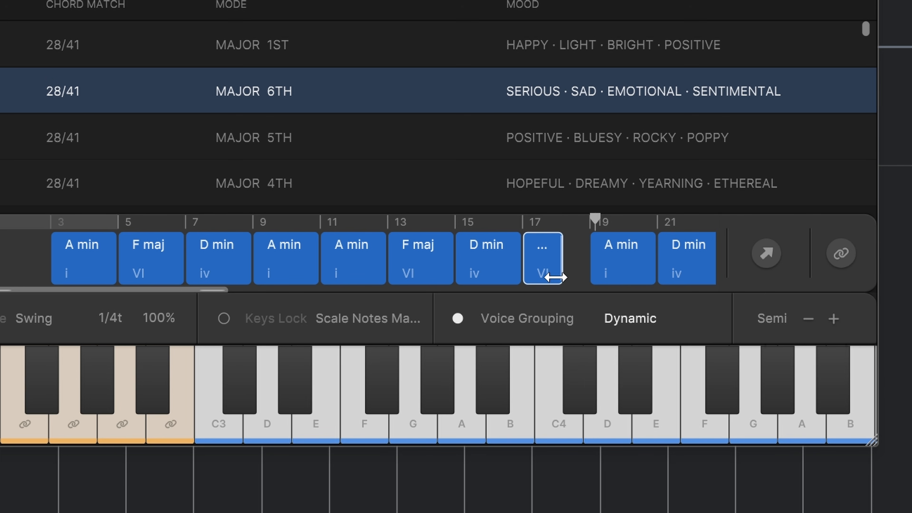
left_click_drag(539, 1, 585, 258)
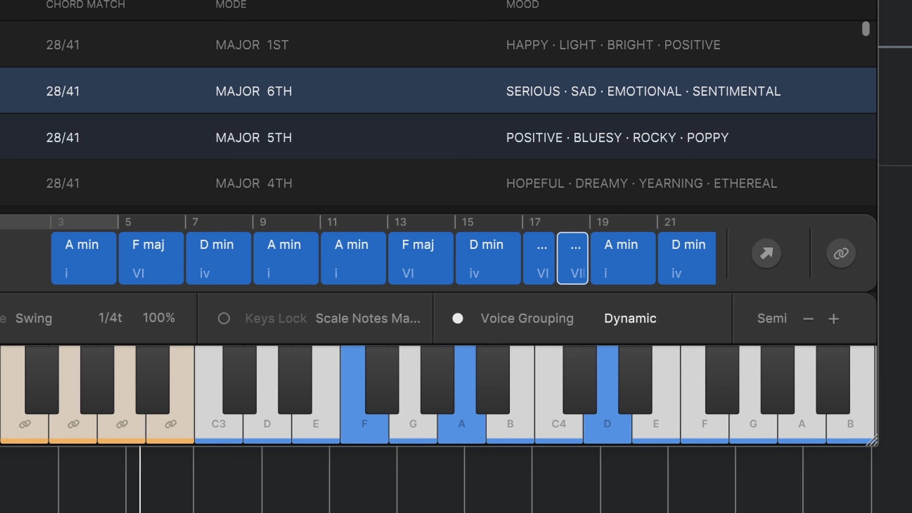
Step: Play the Main Track from bar 17 to about bar 23 to check the chord changes against the vocal
left_click_drag(47, 293, 179, 295)
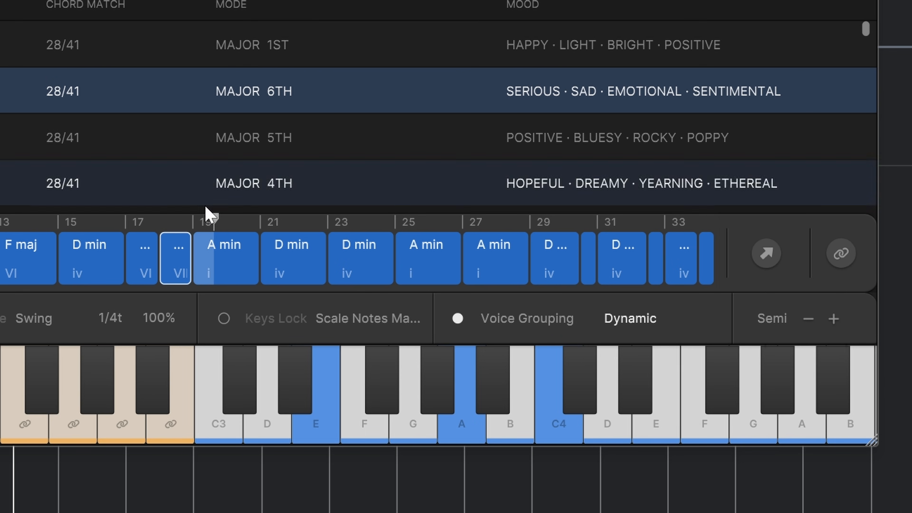
mouse_move(291, 269)
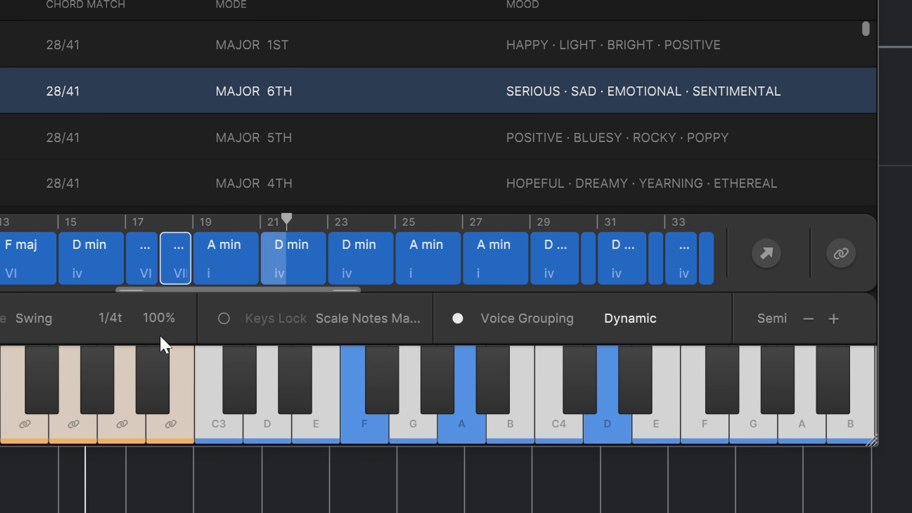
left_click(135, 403)
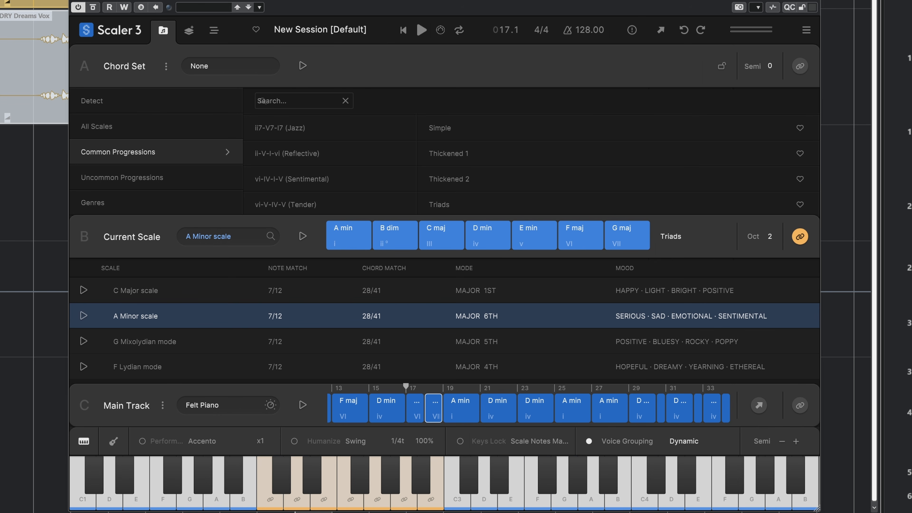
key("space")
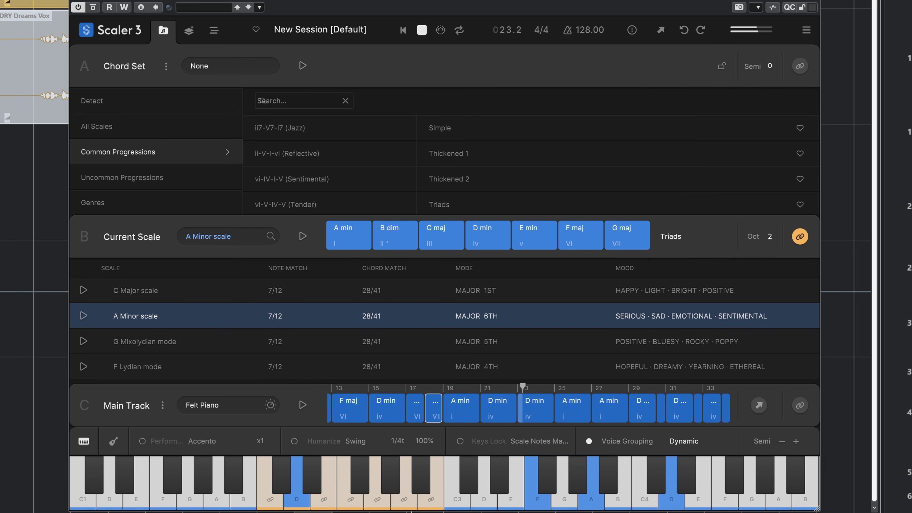
key("space")
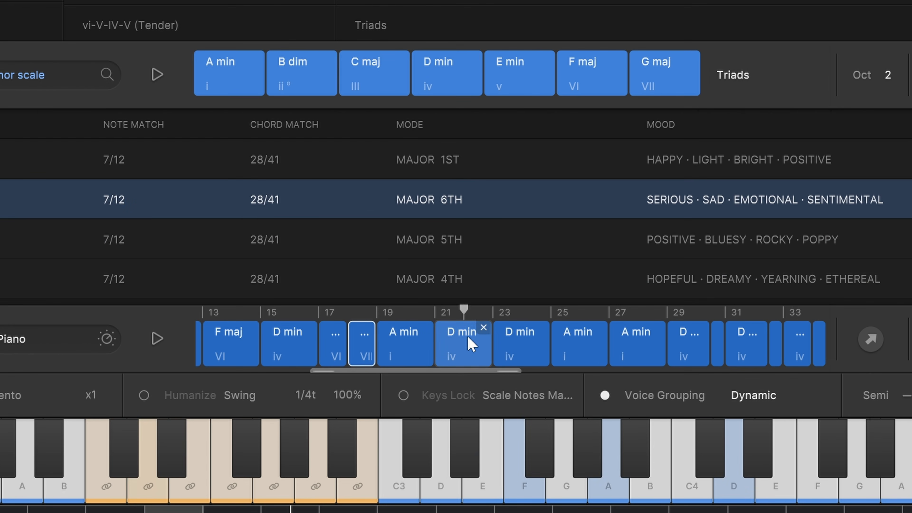
Step: Shorten the D min chord at bar 21 to one and a half bars, add a half-bar C maj before bar 23, and play
left_click(511, 420)
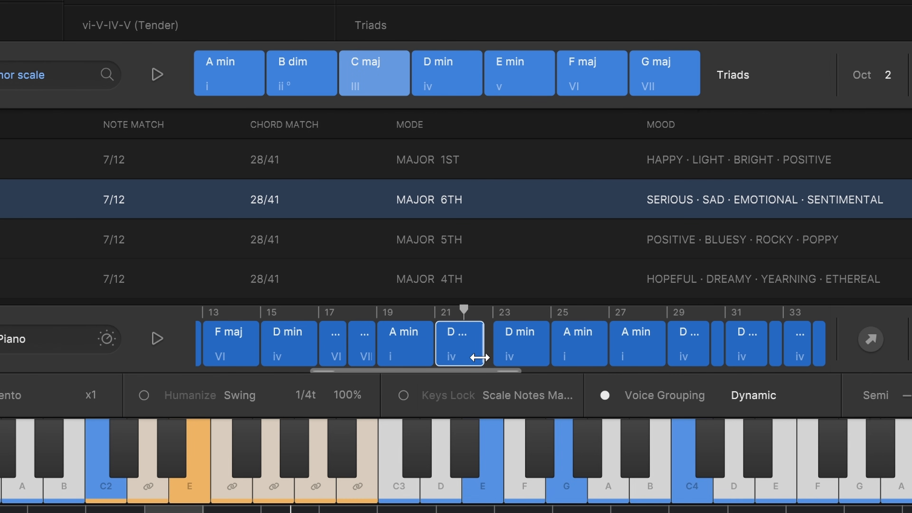
left_click_drag(368, 74, 493, 337)
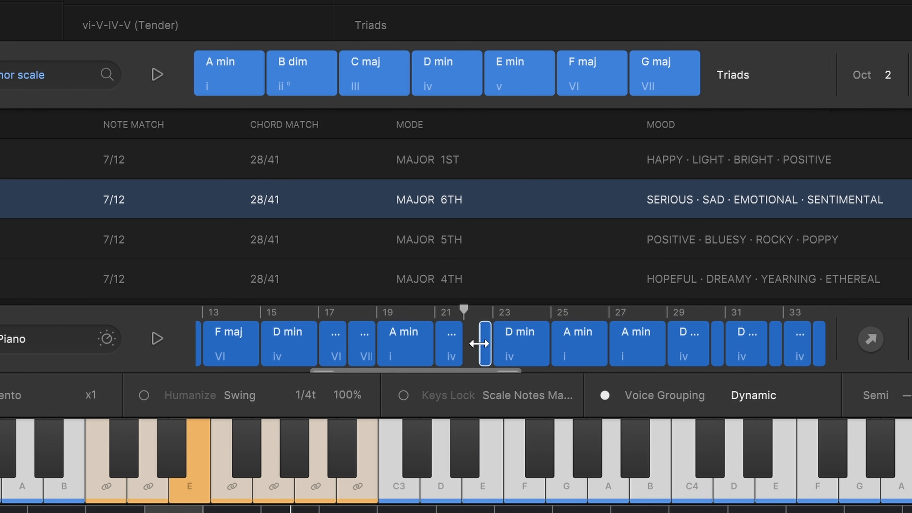
left_click(450, 352)
left_click_drag(471, 351, 480, 351)
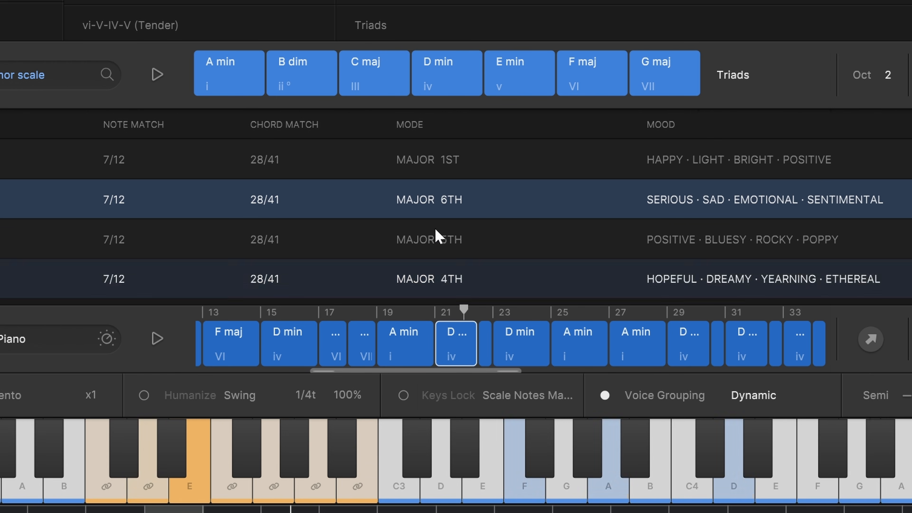
key("space")
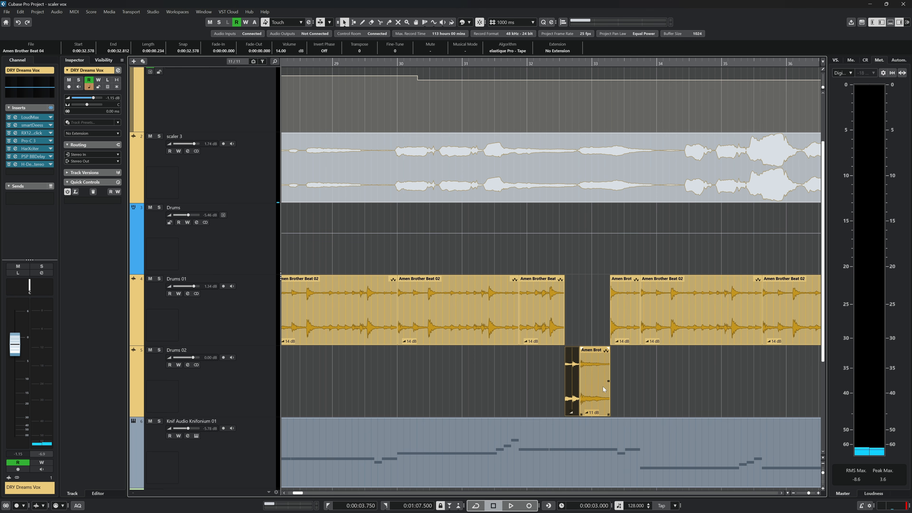
Step: Look over the Amen Brother Beat slices on the Drums 01 and Drums 02 tracks and play the project from bar 3
left_click(679, 319)
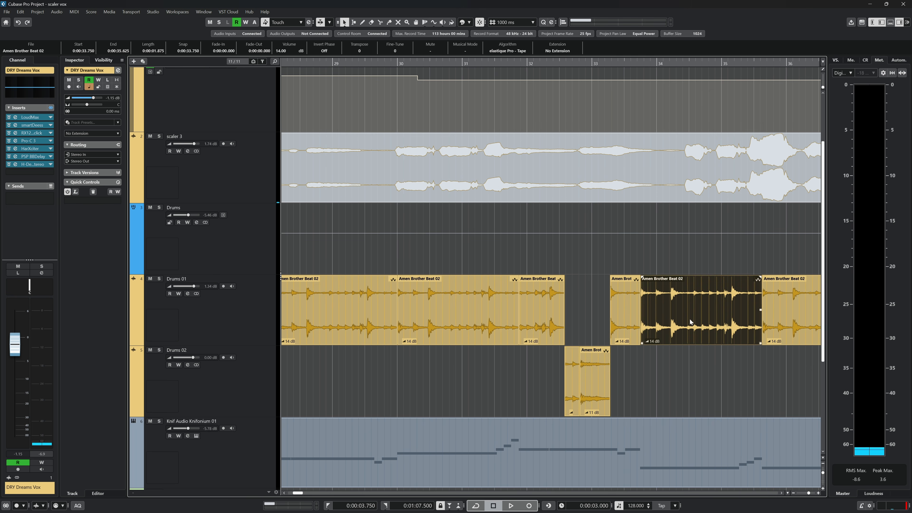
left_click(790, 319)
left_click(625, 316)
left_click(337, 320)
left_click(350, 385)
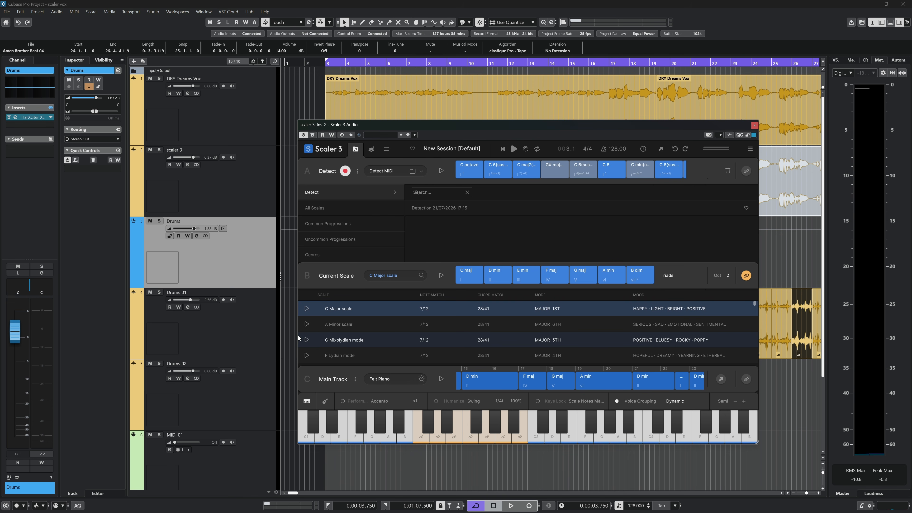
key("space")
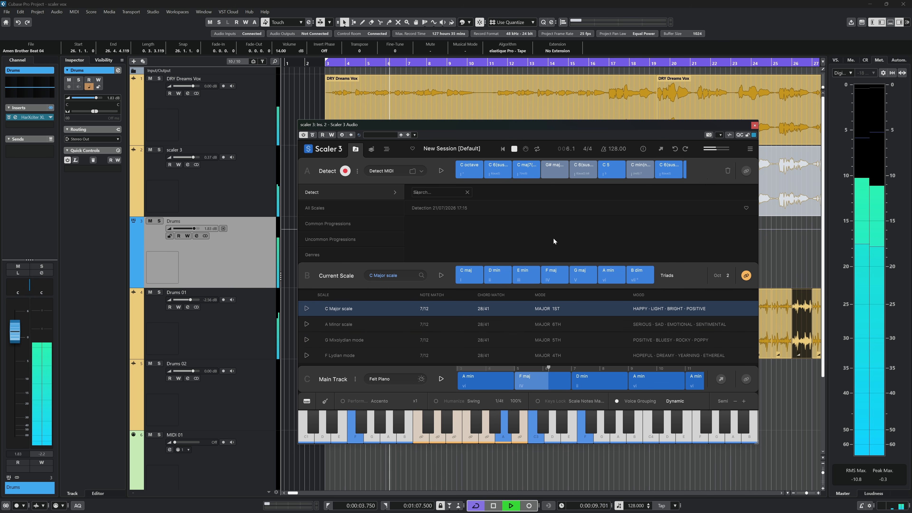
Step: Close Scaler 3 and compare the drums with the HarXciter XL insert bypassed and active during playback
left_click(755, 125)
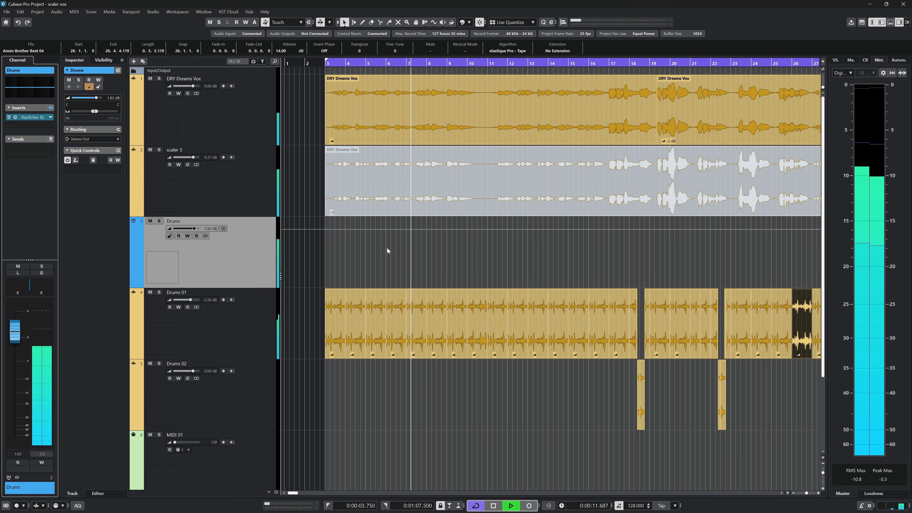
left_click_drag(807, 493, 806, 495)
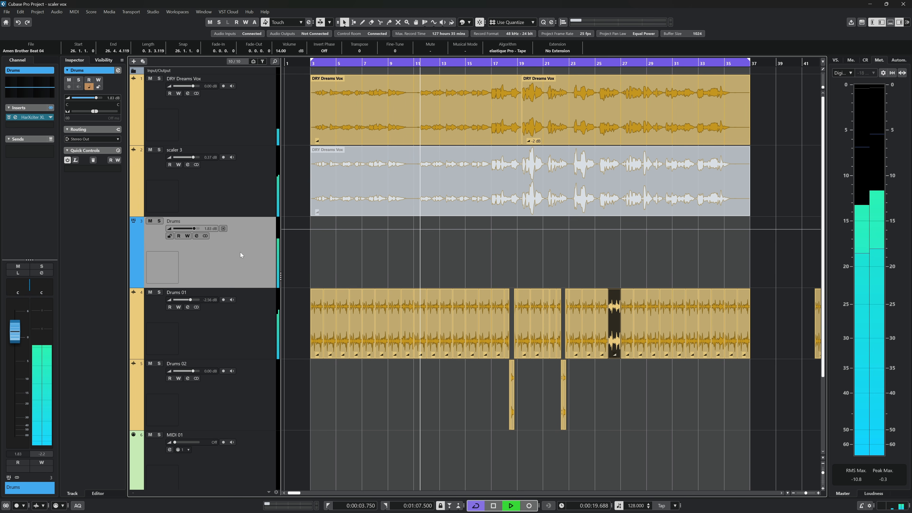
left_click(15, 117)
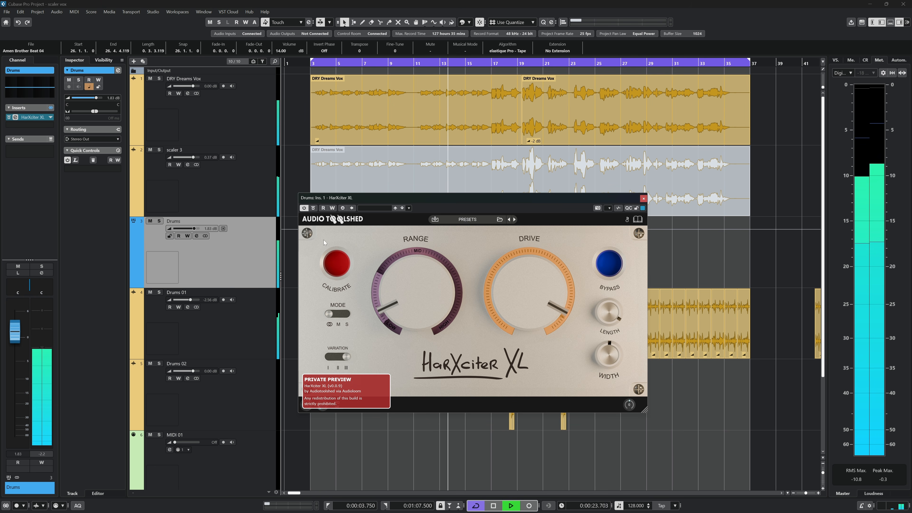
left_click(313, 208)
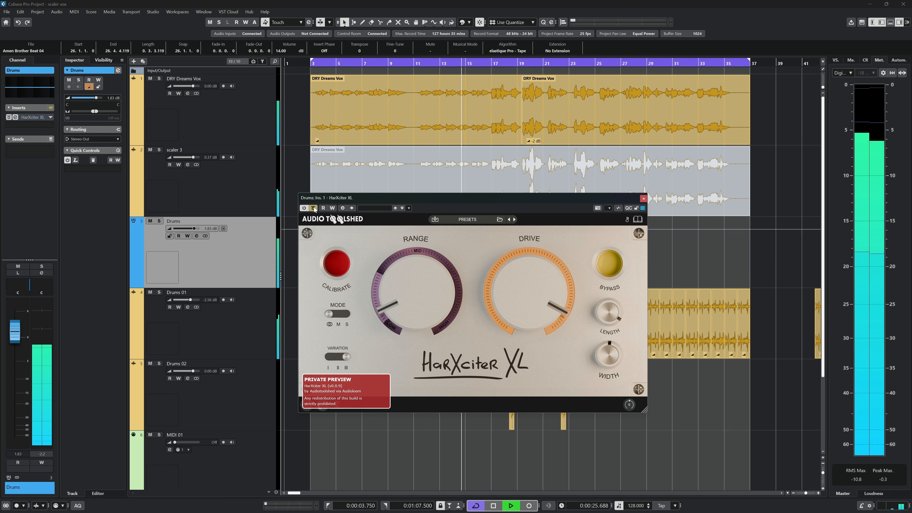
left_click(314, 208)
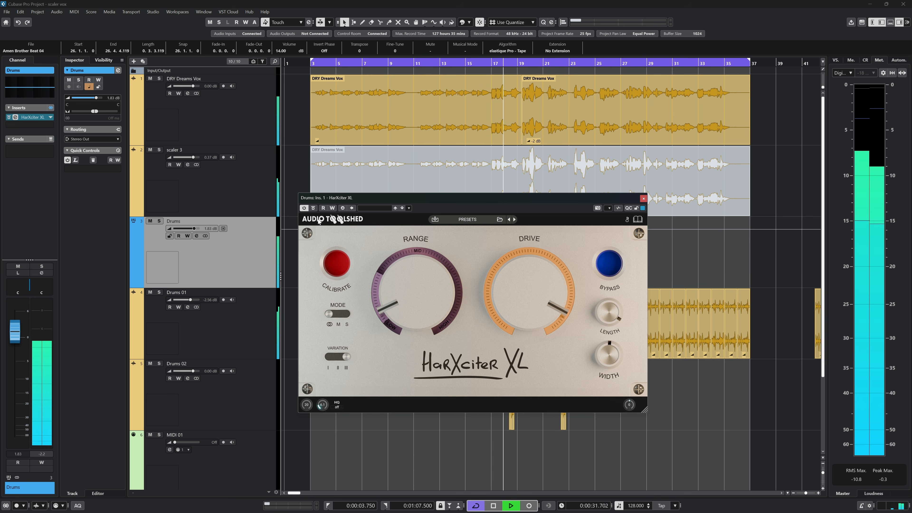
left_click(613, 268)
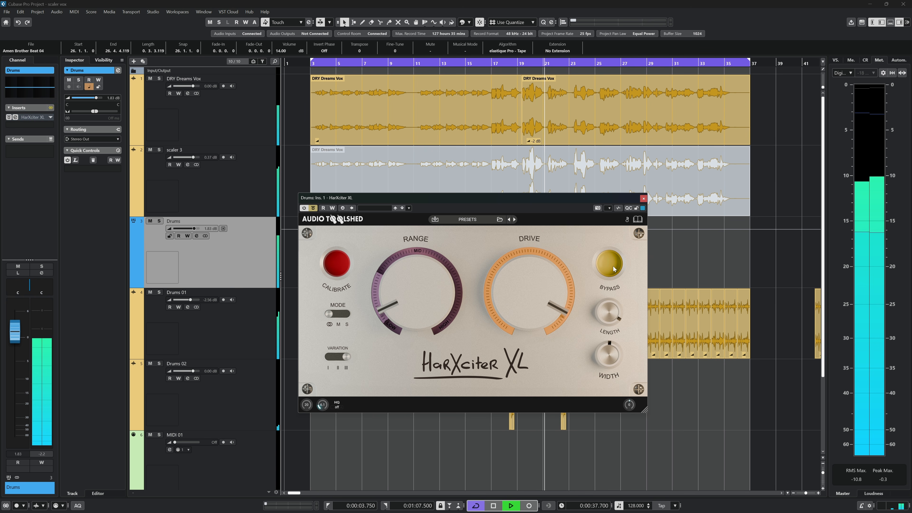
left_click(613, 266)
left_click(644, 198)
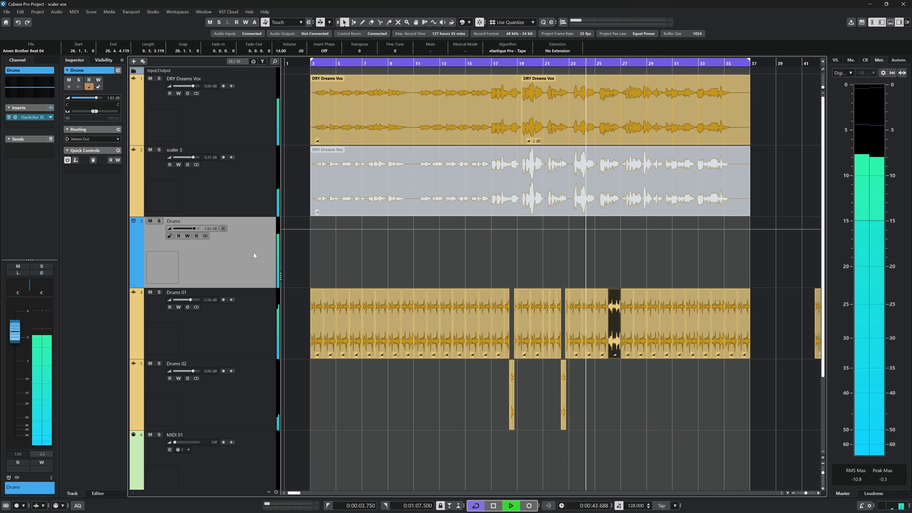
Step: Reopen Scaler 3 on the scaler 3 track, switch to its Arrange page and view the mixer
left_click(244, 201)
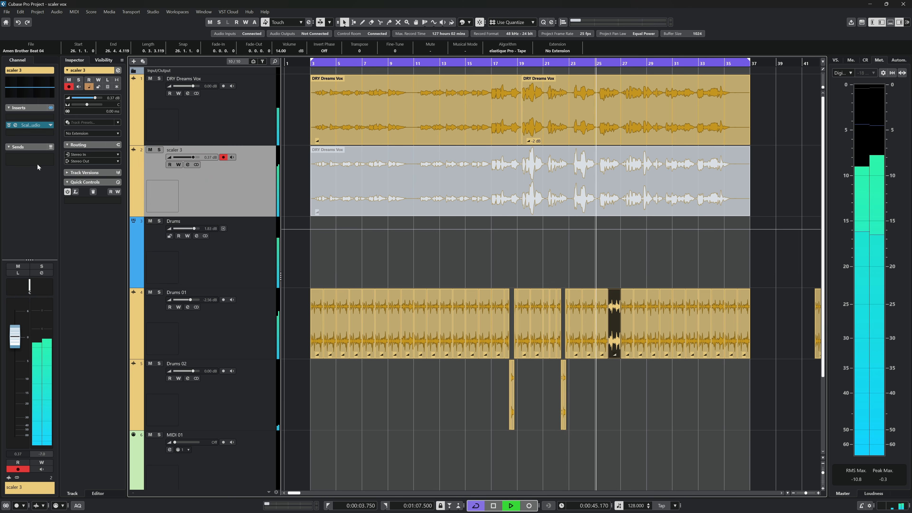
left_click(16, 125)
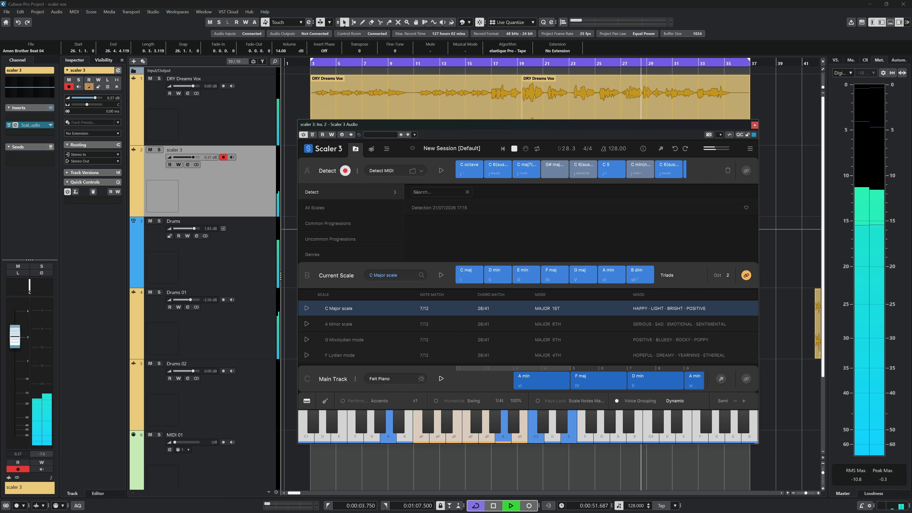
left_click(387, 149)
left_click_drag(443, 252, 655, 271)
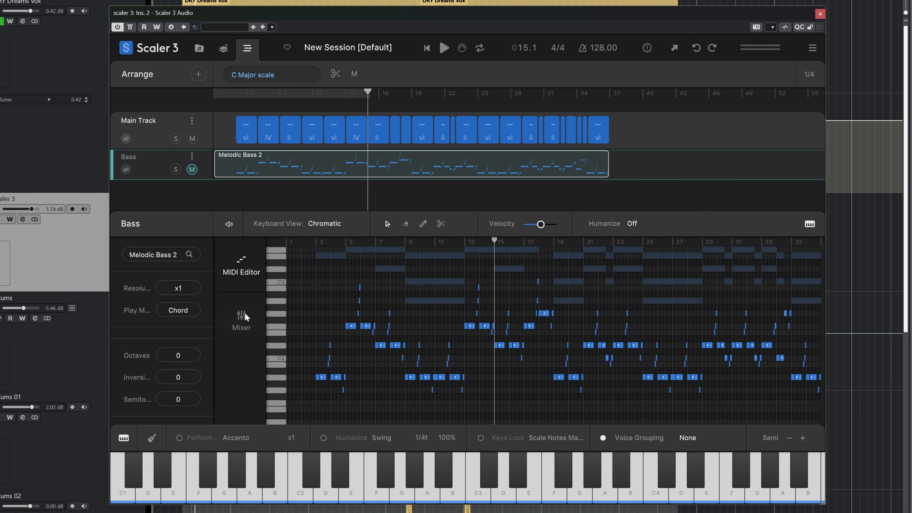
left_click(242, 318)
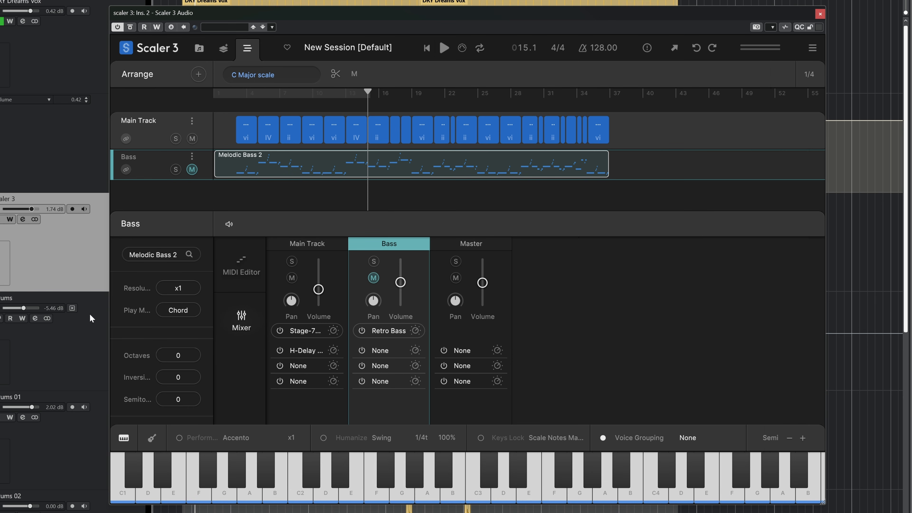
Step: Add a Bass track below the Main Track using the Synthwave motion Sidechain Bass 4
left_click(293, 331)
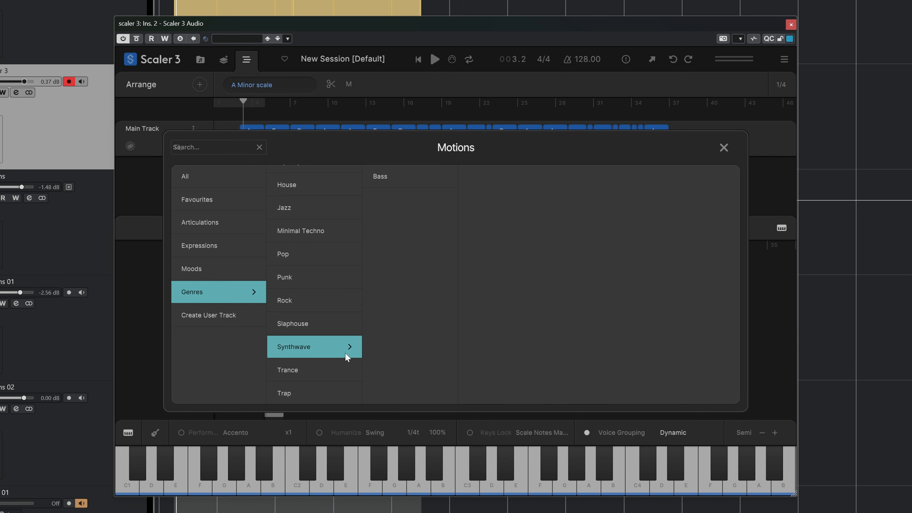
left_click(379, 175)
left_click(499, 176)
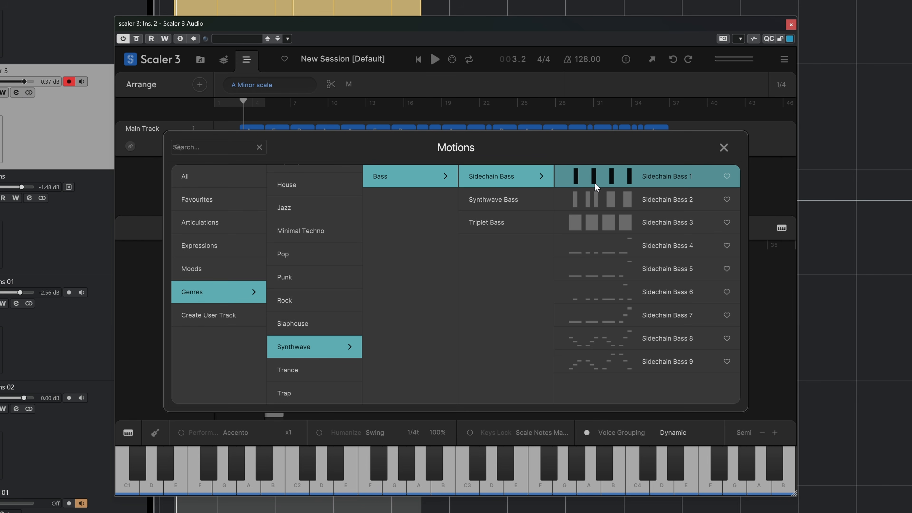
left_click(581, 230)
left_click(580, 253)
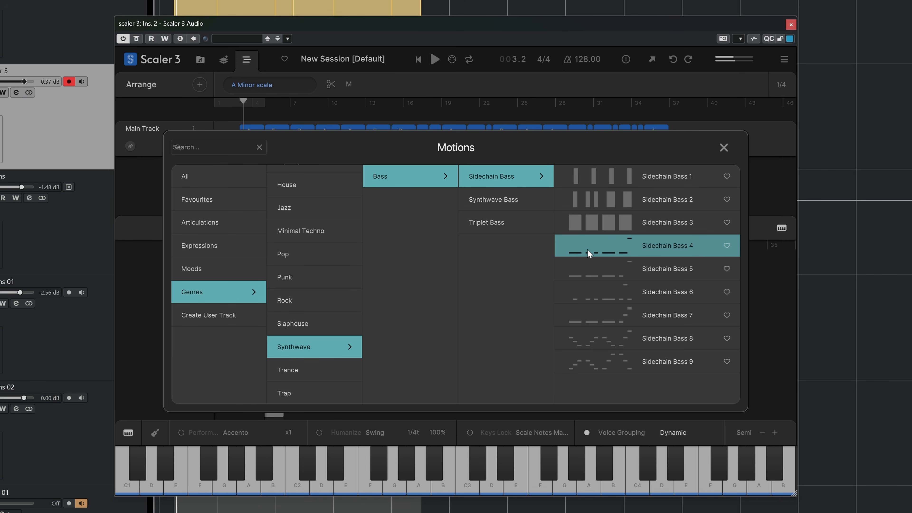
double_click(587, 248)
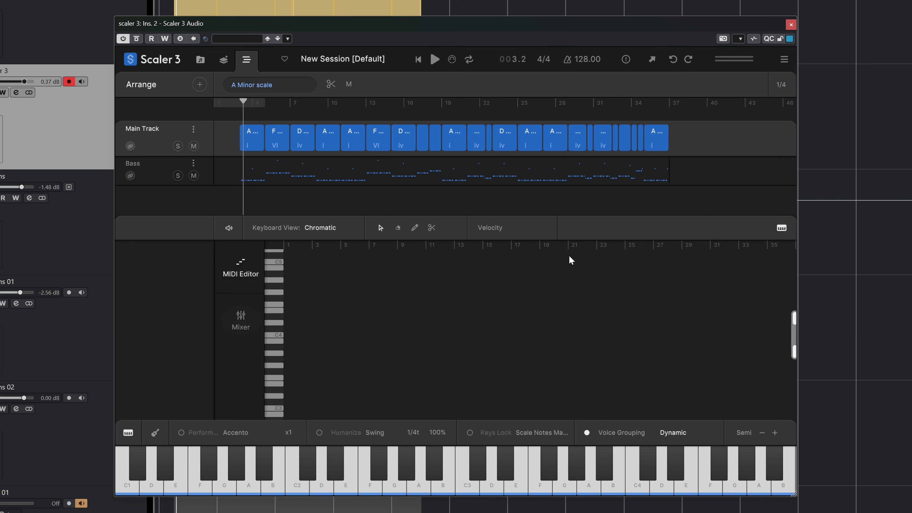
Step: Solo the Bass track and play its part from bar 3 to bar 5
key("space")
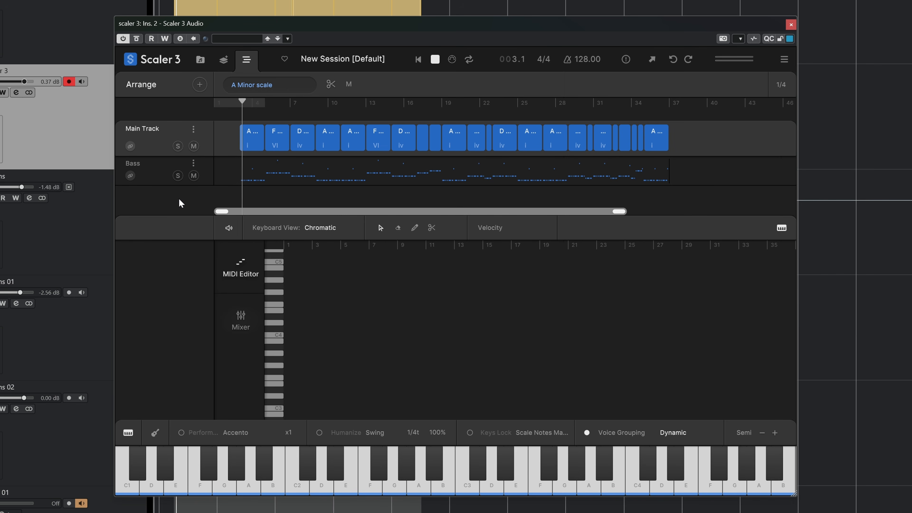
left_click(178, 176)
key("space")
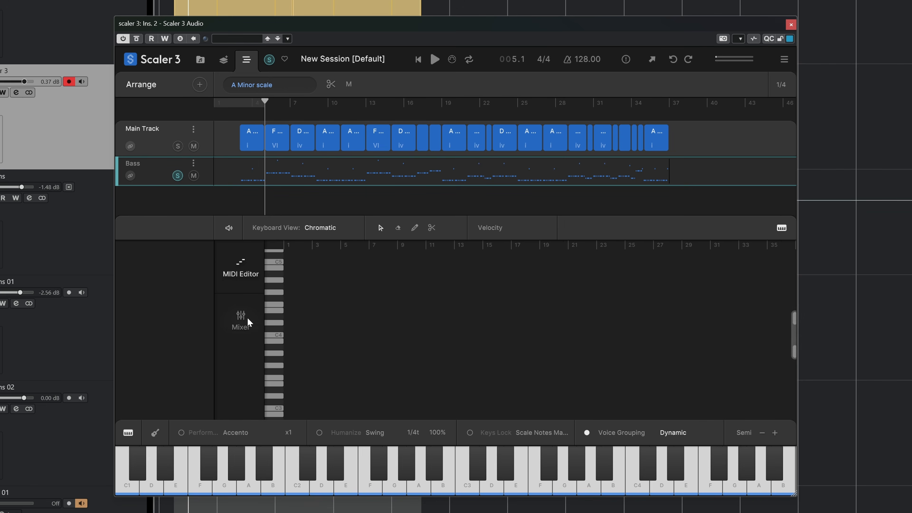
Step: Change the Bass track's sound to the internal Retro Bass and briefly play it
left_click(251, 323)
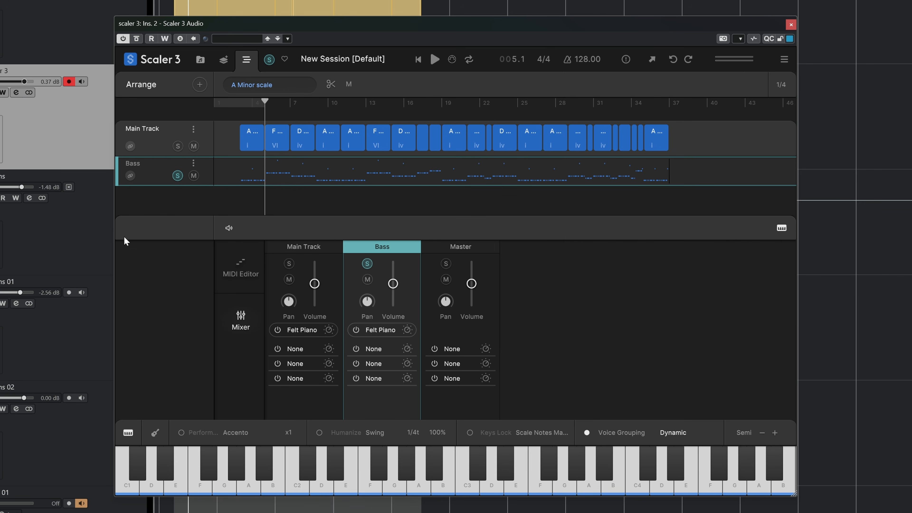
left_click(382, 330)
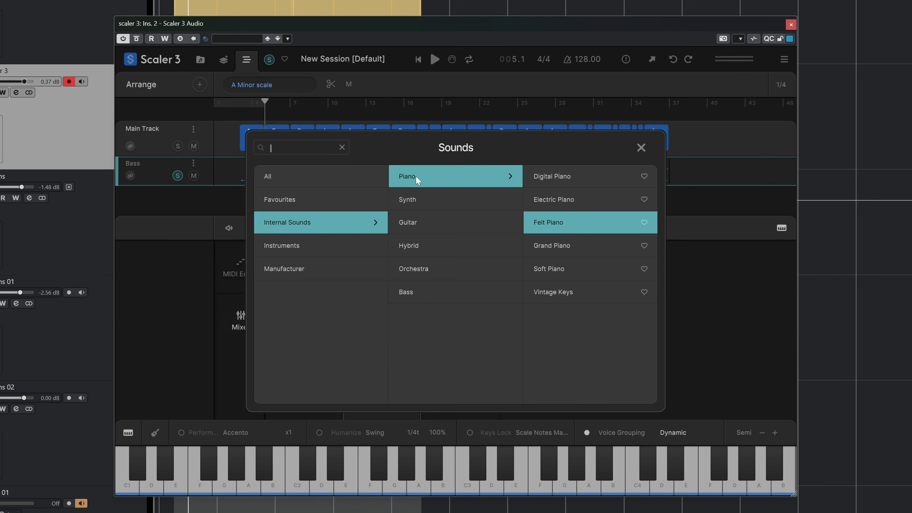
left_click(427, 293)
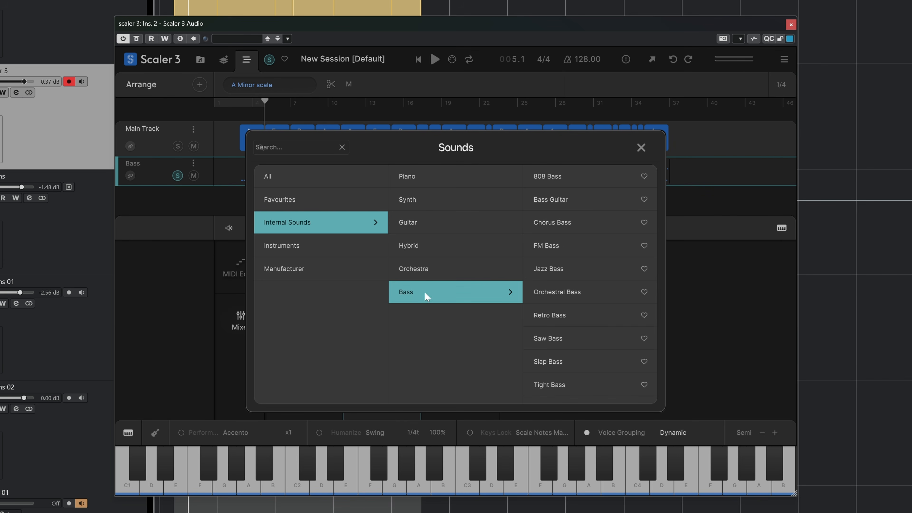
left_click(566, 316)
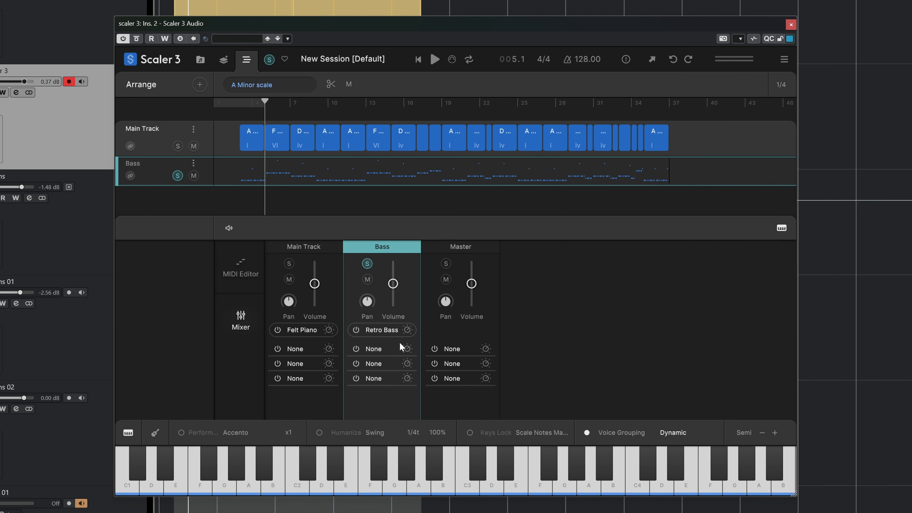
key("space")
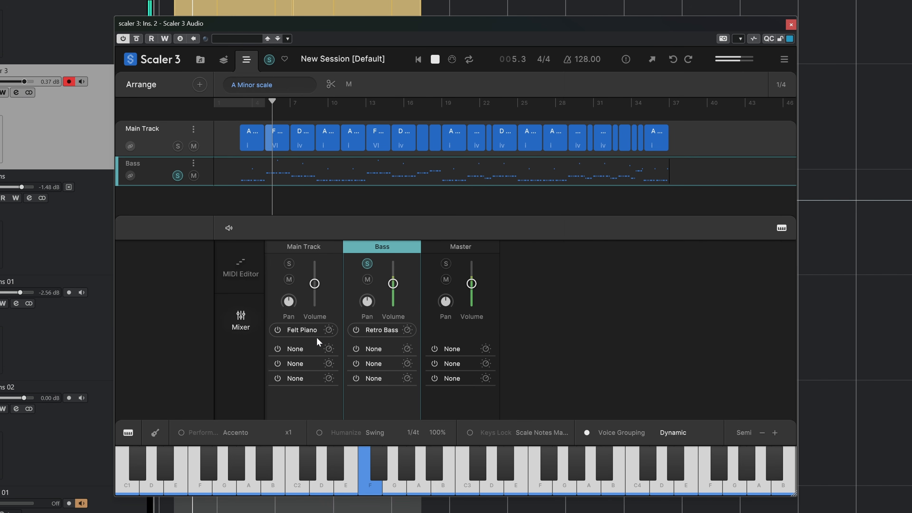
key("space")
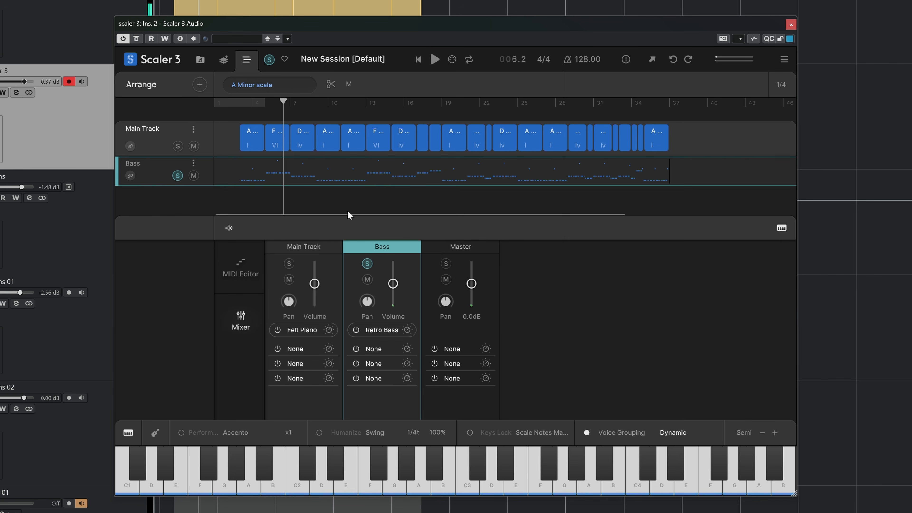
Step: Audition the Slaphouse motions Melodic Bass 7, 8 and 3 on the Bass track and settle on Melodic Bass 2
left_click(245, 170)
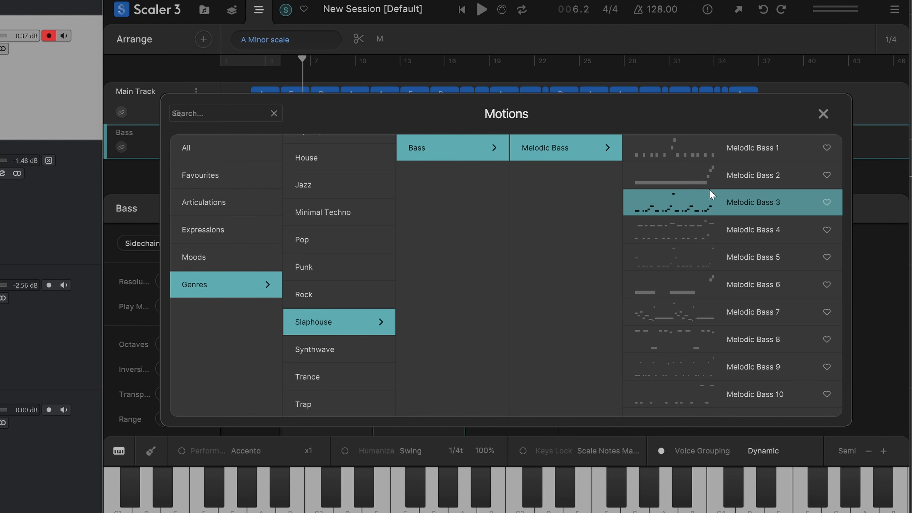
left_click(669, 320)
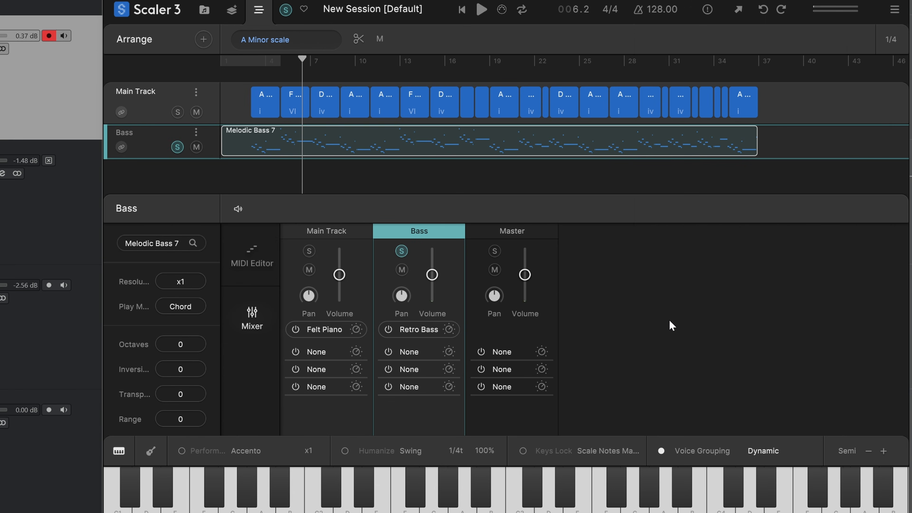
key("space")
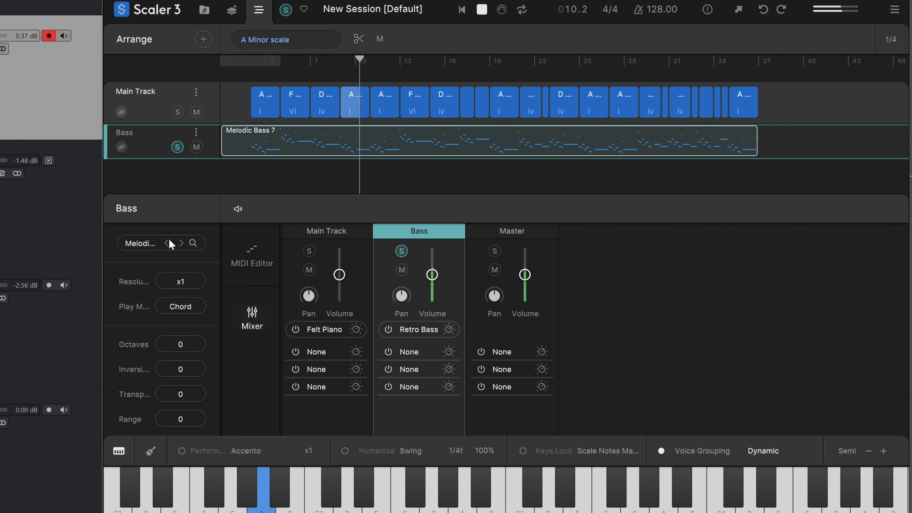
left_click(181, 243)
left_click(147, 244)
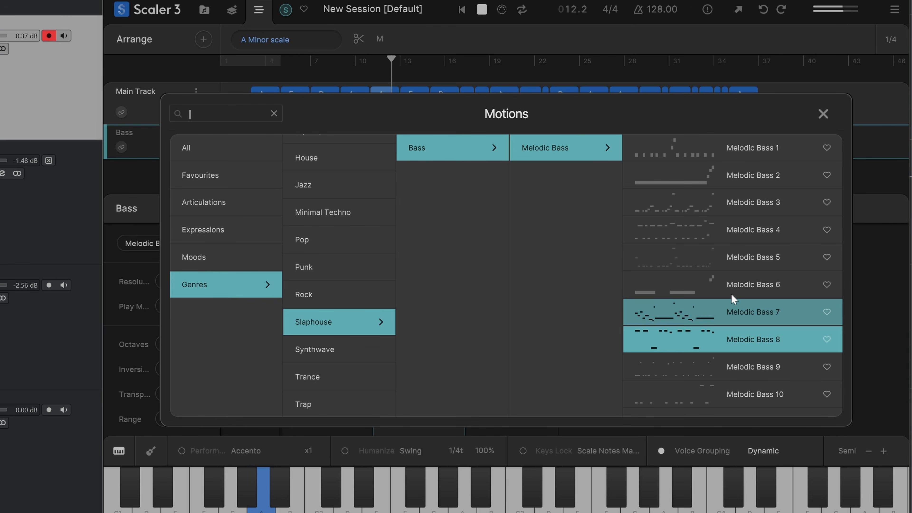
left_click(677, 211)
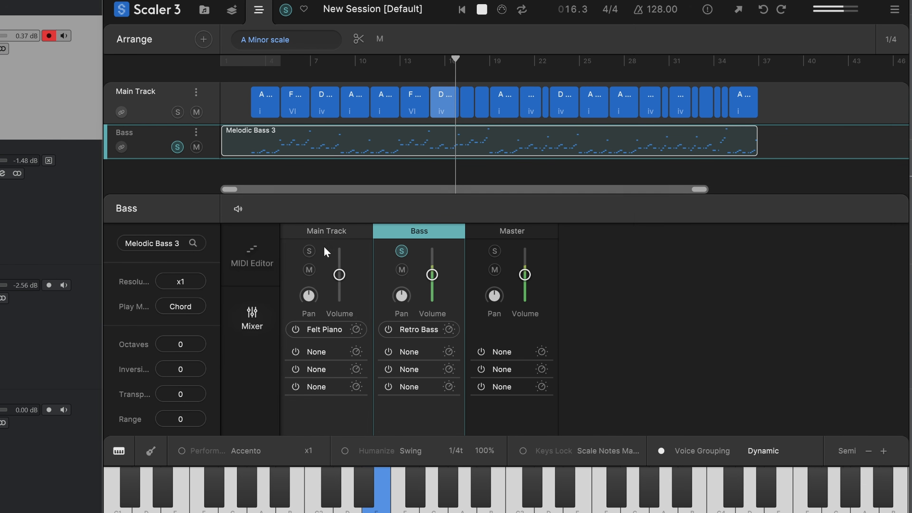
left_click(166, 243)
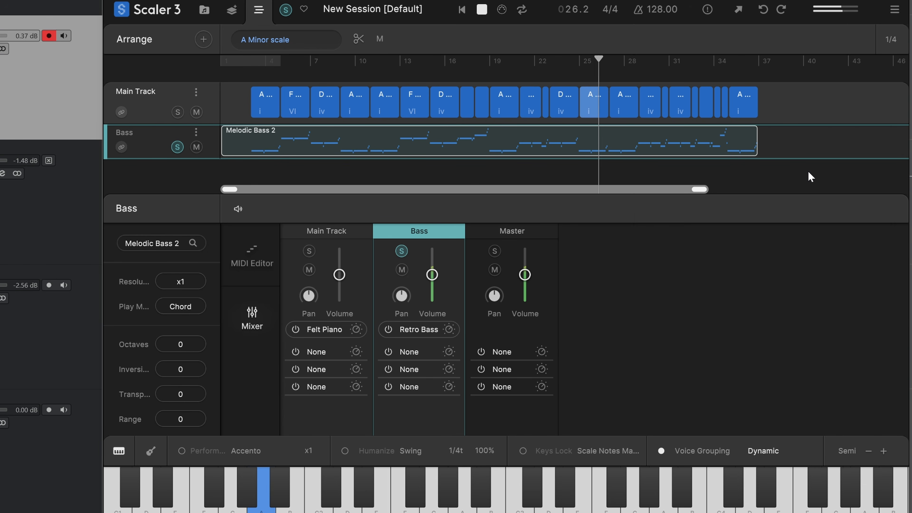
Step: Unsolo the Bass track and play it together with the Main Track chords from bar 3
left_click(177, 147)
left_click(175, 175)
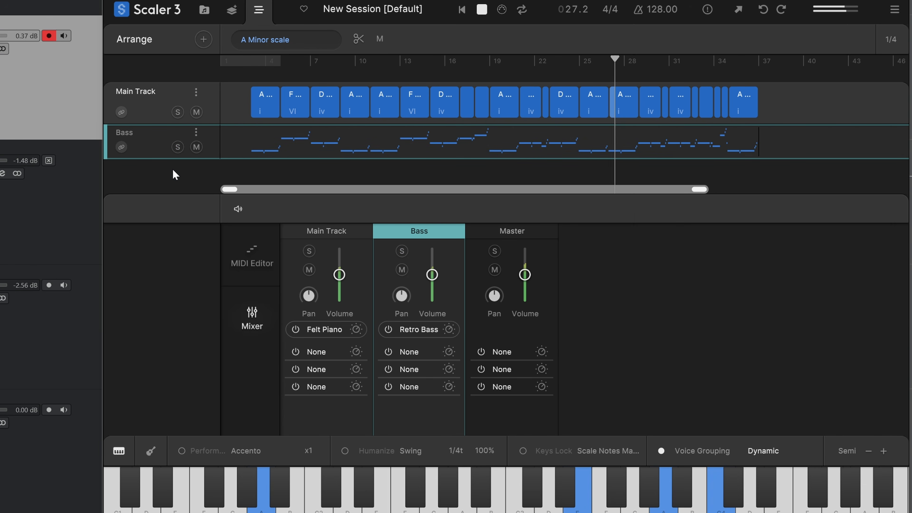
left_click(145, 105)
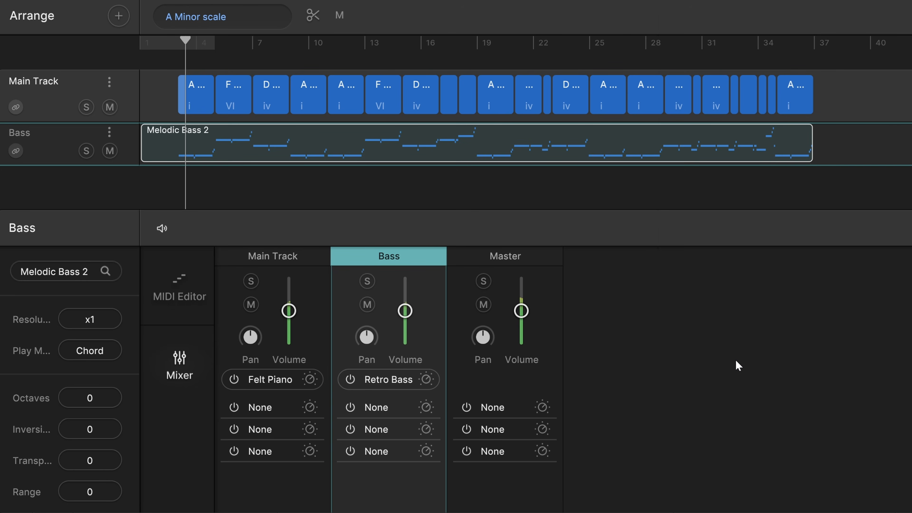
Step: Show the Melodic Bass 2 notes in the MIDI Editor and look over the Bass motion settings from resolution to voicing
left_click(179, 287)
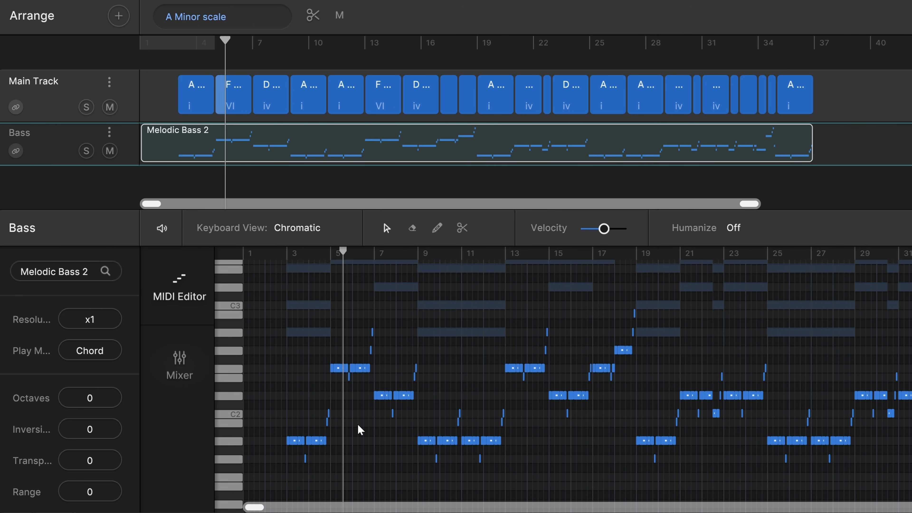
scroll(94, 325, "down", 5)
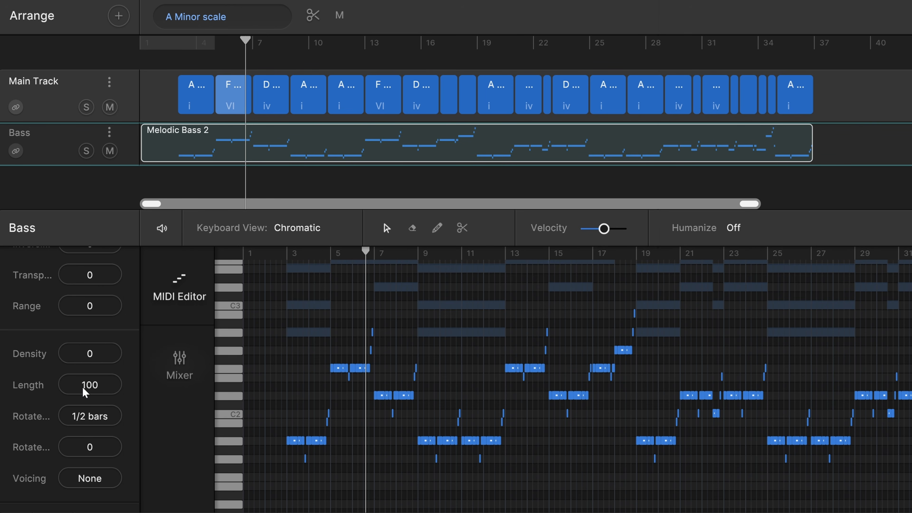
scroll(89, 380, "up", 5)
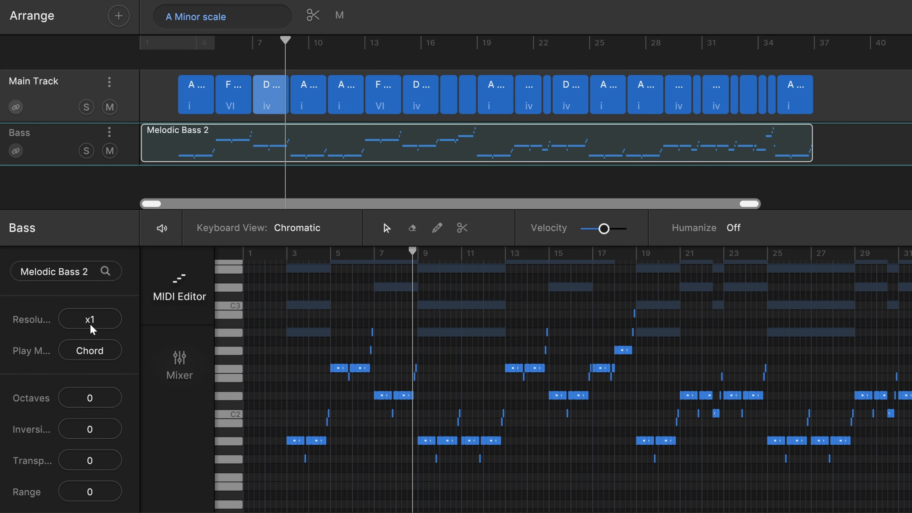
scroll(54, 356, "down", 5)
scroll(61, 375, "up", 4)
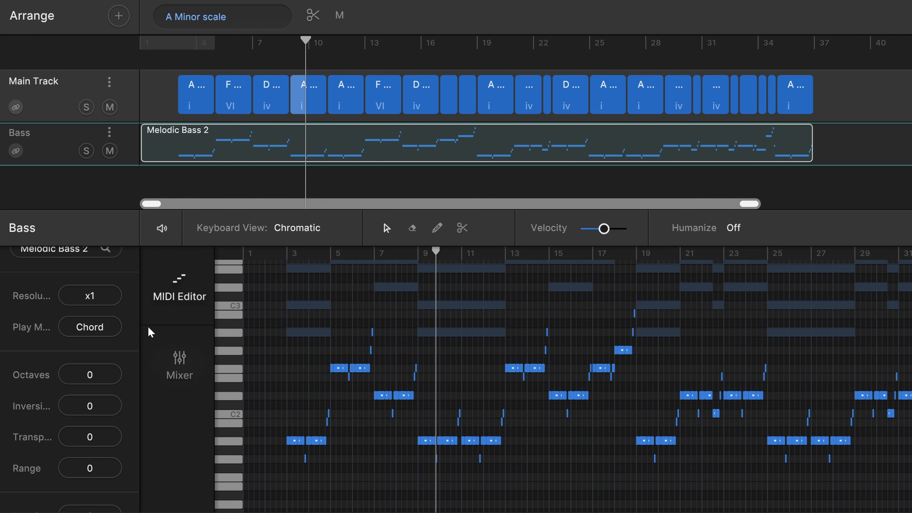
Step: Try the Bass motion at x0.5 and x0.75 resolution and return it to x1
scroll(89, 320, "up", 1)
left_click(93, 322)
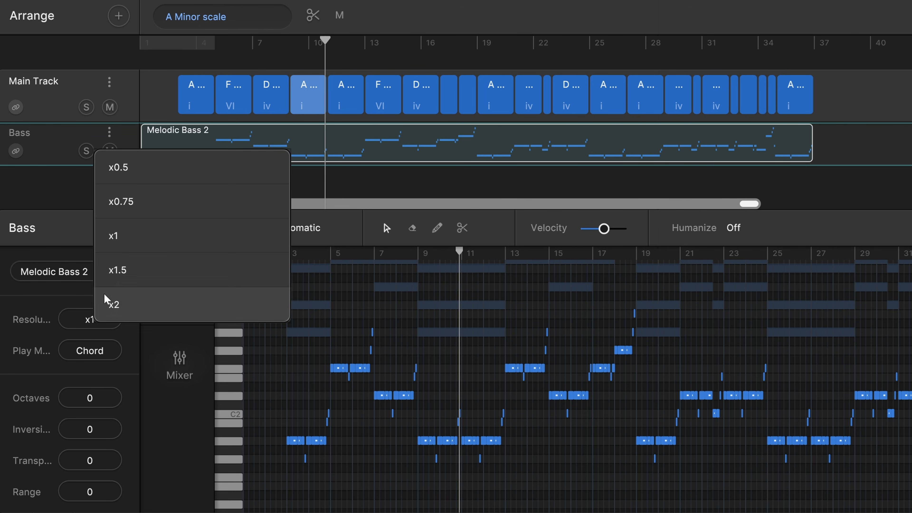
left_click(140, 175)
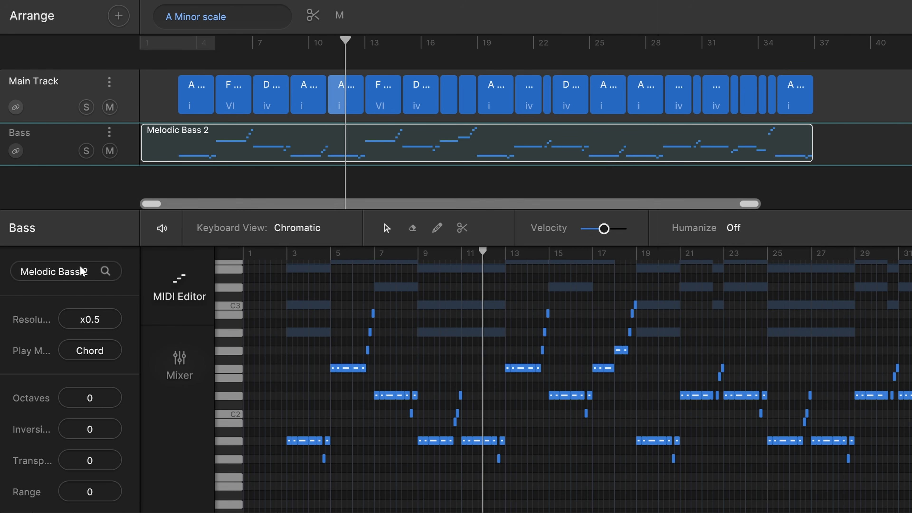
left_click(99, 326)
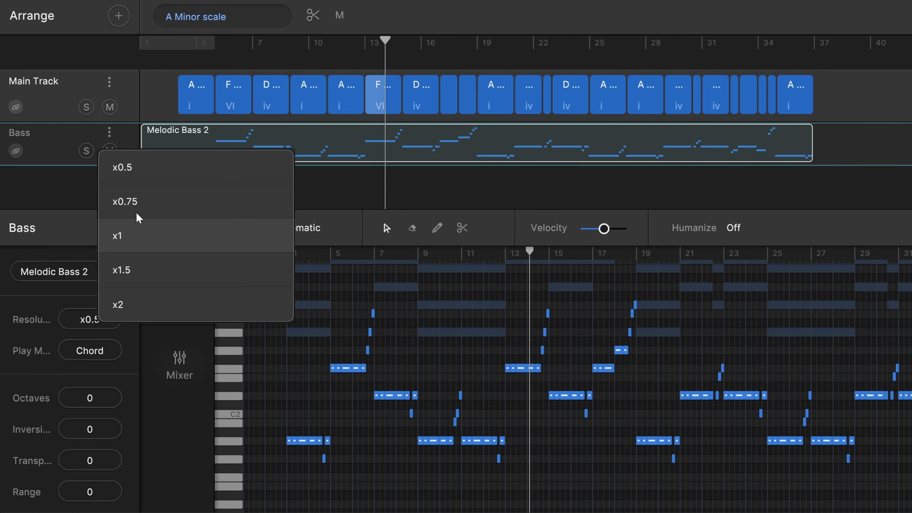
left_click(137, 202)
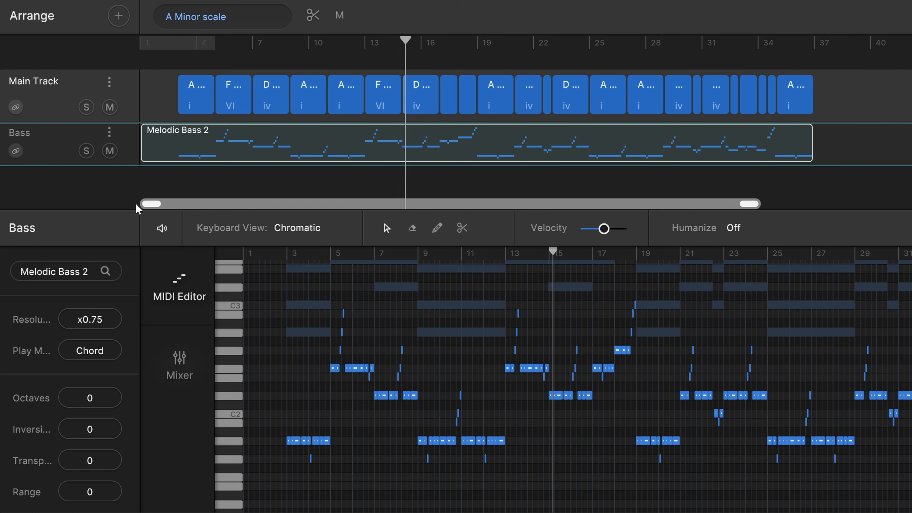
left_click(89, 319)
left_click(104, 238)
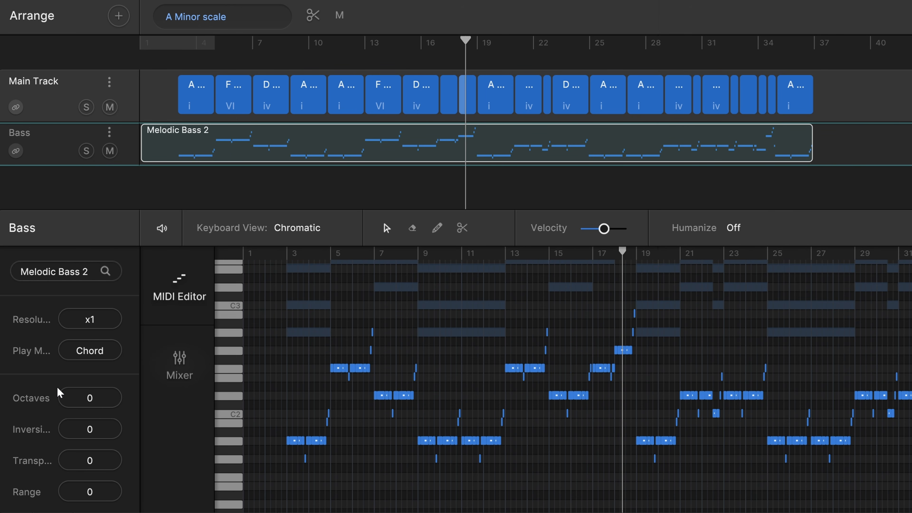
Step: Try the Bass motion's density at 1 and -2 and settle on -1
scroll(57, 387, "down", 2)
scroll(57, 385, "down", 2)
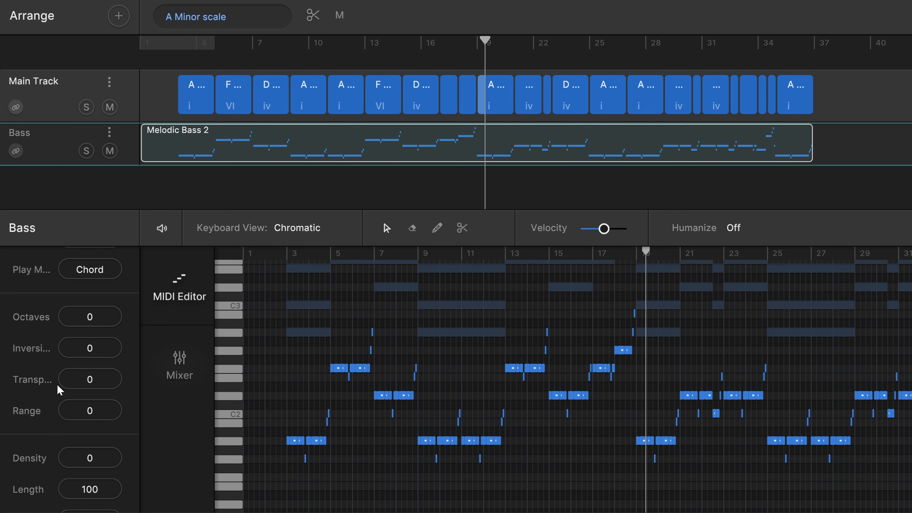
left_click_drag(100, 459, 99, 430)
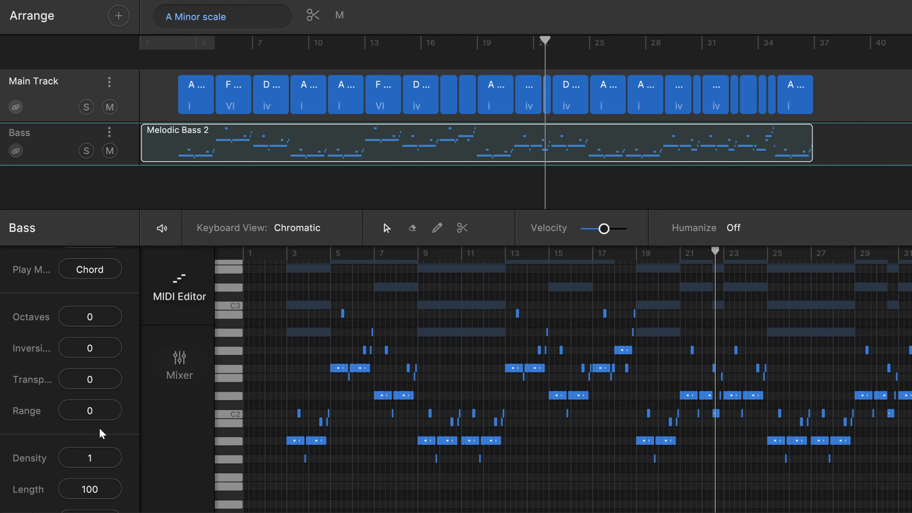
left_click_drag(97, 449, 90, 489)
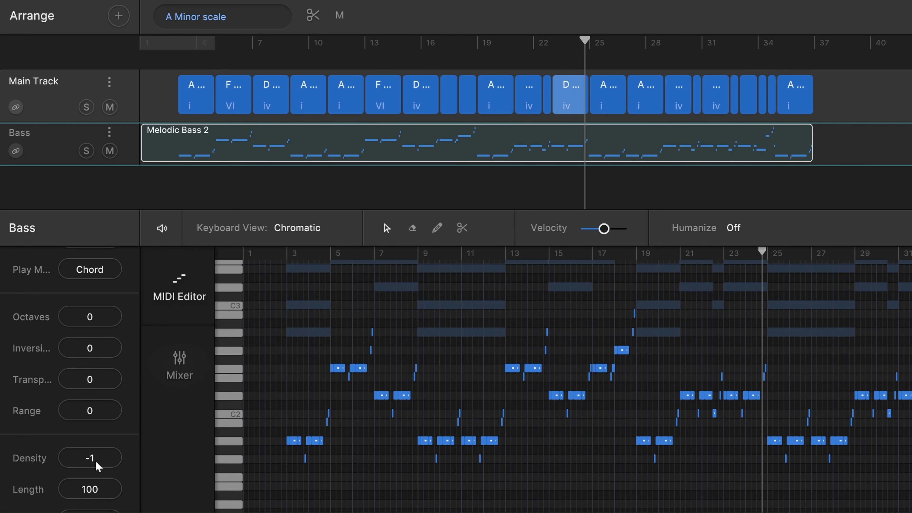
left_click_drag(102, 481, 99, 489)
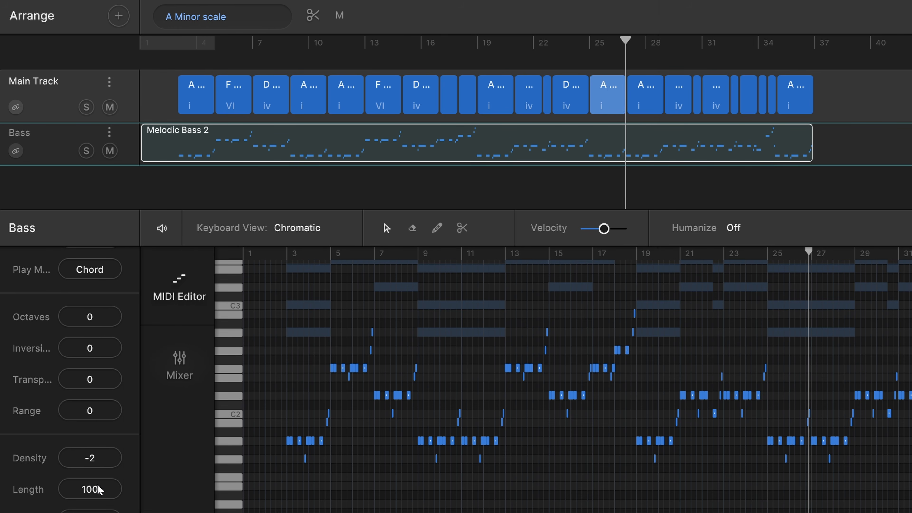
Step: Try shorter and longer Bass notes with length 45 and 195 and return the length to 100
left_click_drag(102, 487, 97, 511)
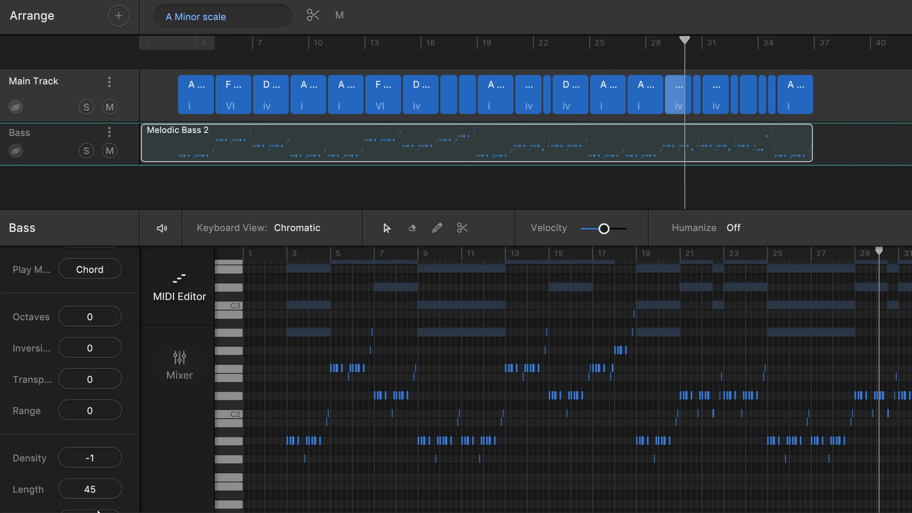
left_click_drag(98, 510, 110, 454)
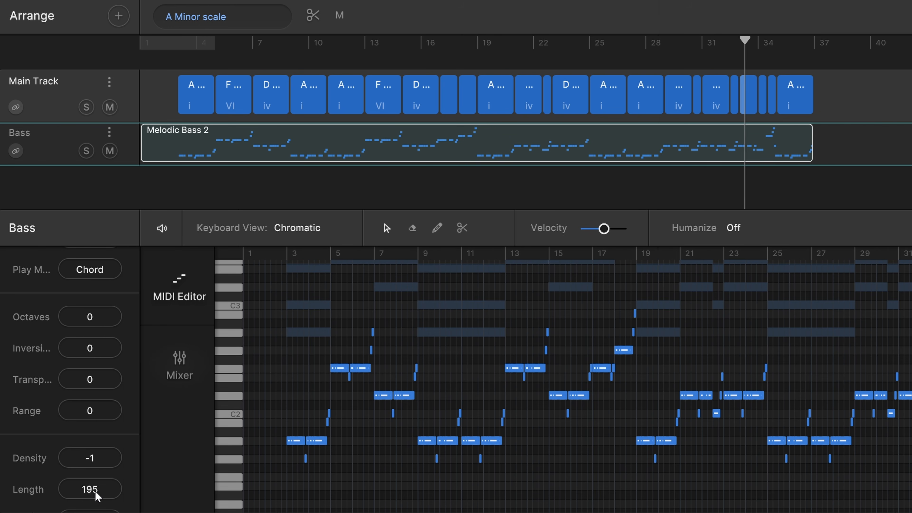
left_click_drag(96, 490, 98, 512)
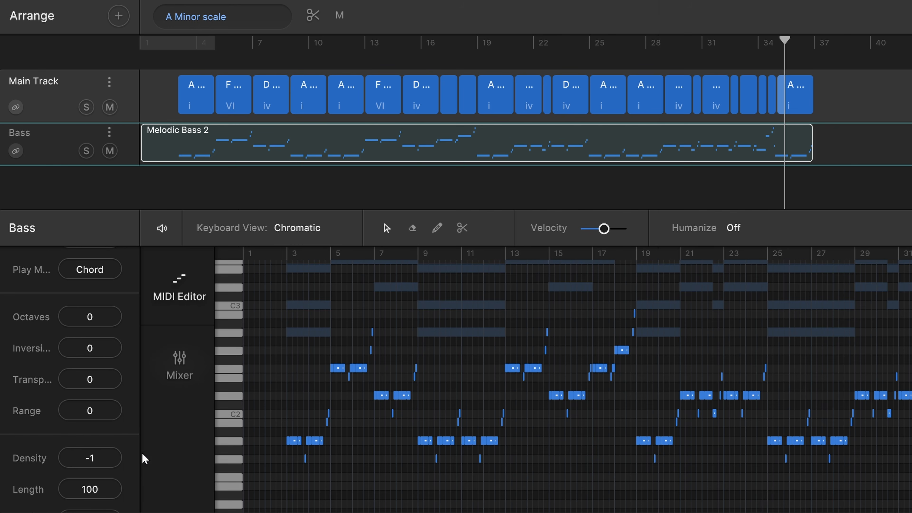
Step: Try 1/4 bars, 1/8 bars and 1 bar as the Bass motion's rotation unit and return it to 1/2 bars
scroll(116, 442, "down", 5)
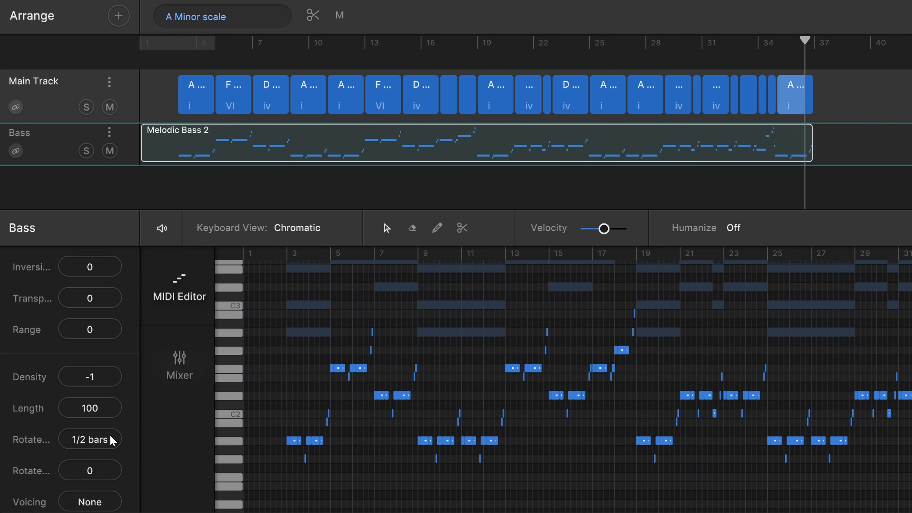
left_click(112, 440)
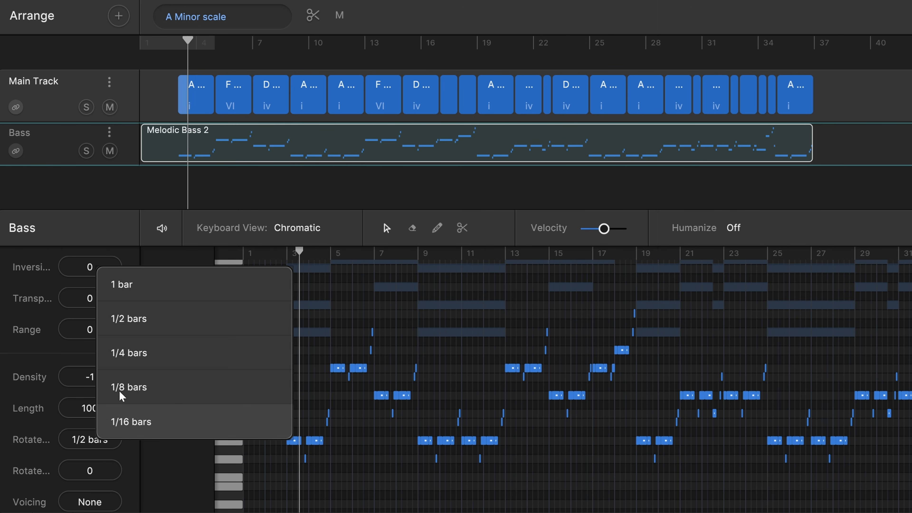
left_click(139, 354)
left_click(122, 439)
left_click(130, 391)
left_click(98, 439)
left_click(107, 299)
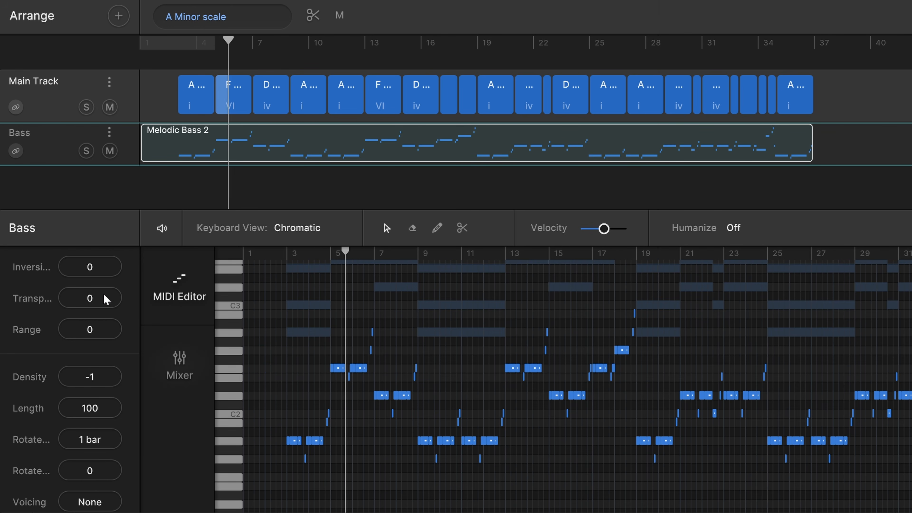
left_click(86, 440)
left_click(114, 323)
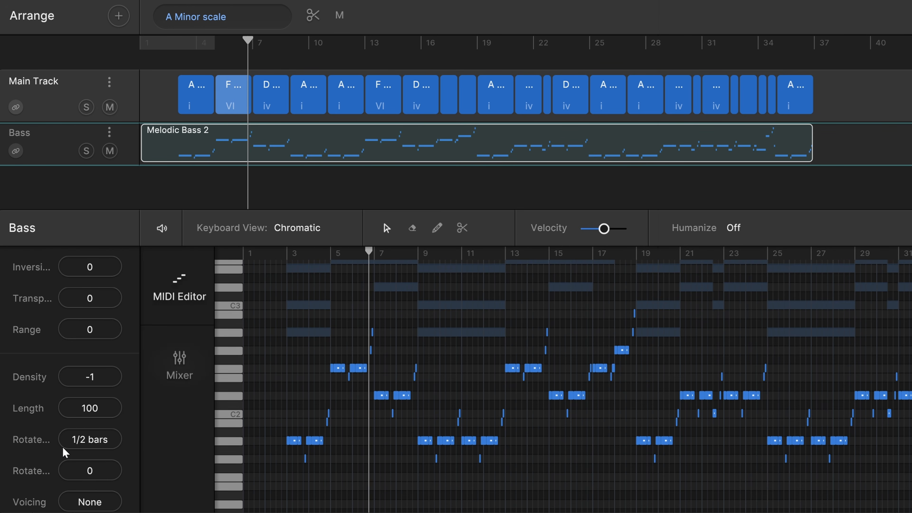
Step: Rotate the Bass motion by 1 step and set the rotation unit to 1 bar
scroll(77, 433, "down", 1)
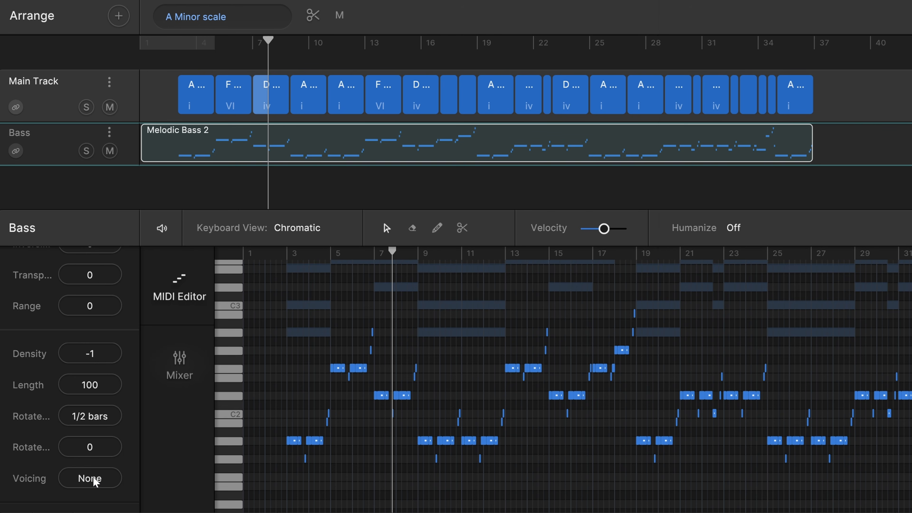
left_click_drag(101, 449, 104, 422)
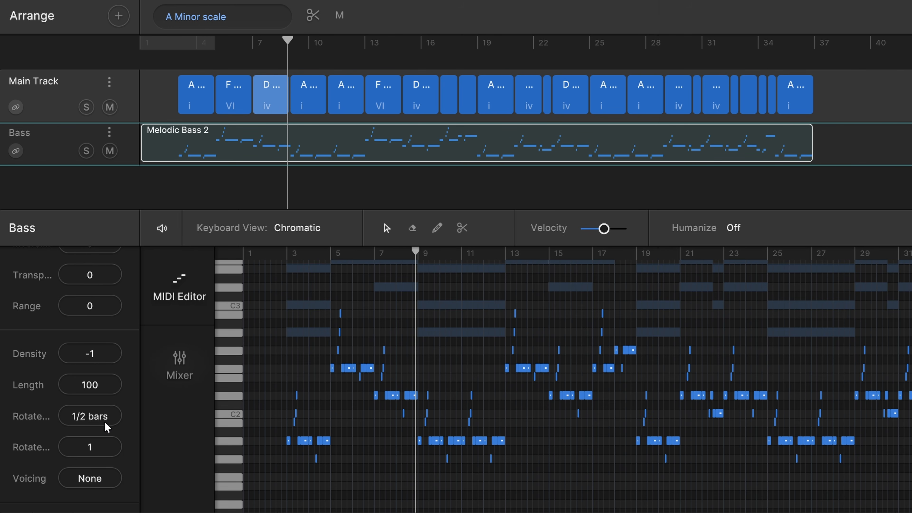
left_click(91, 416)
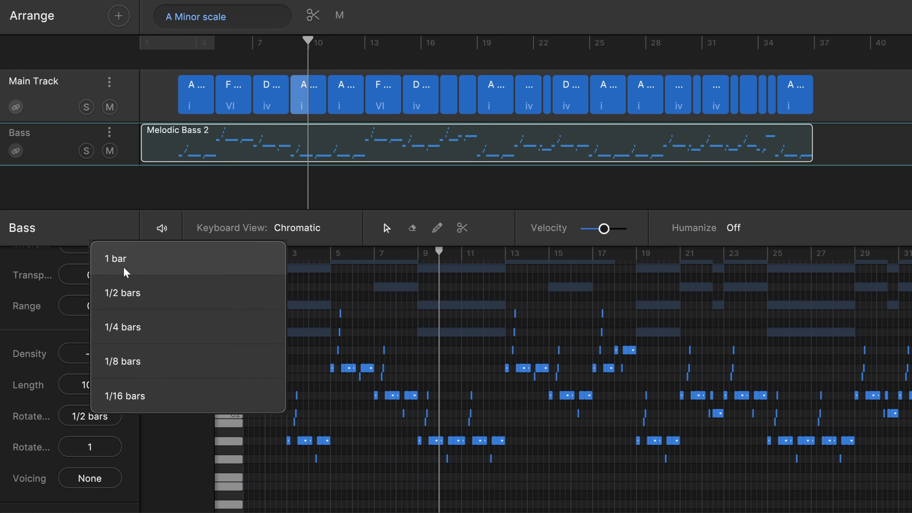
left_click(107, 262)
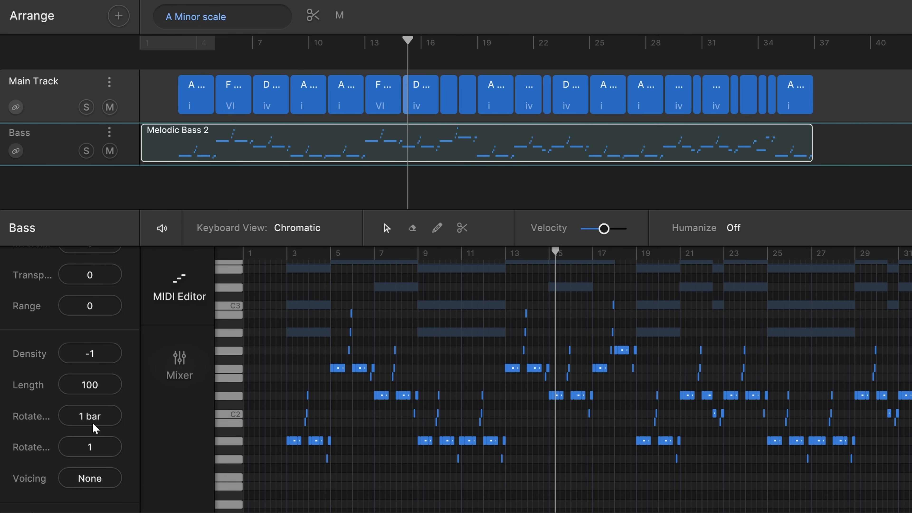
Step: Try density -2 on the rotated Bass motion and return it to -1
scroll(103, 400, "up", 2)
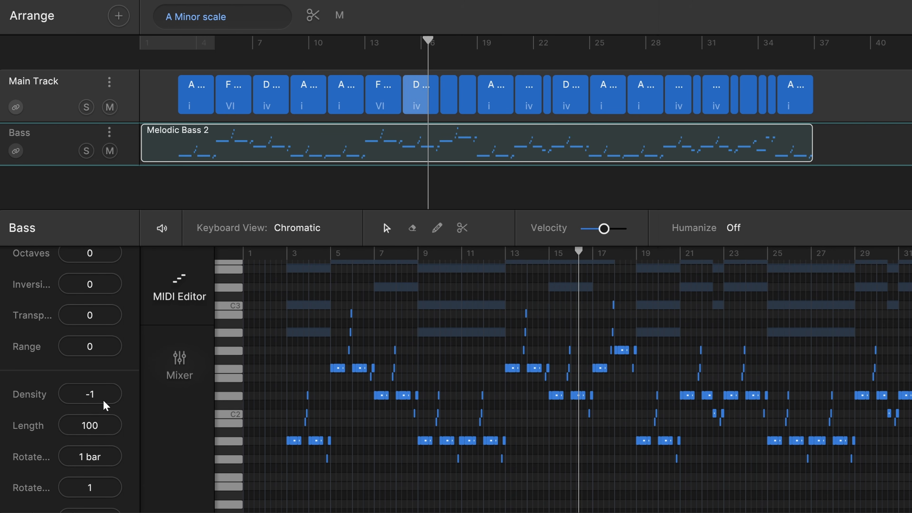
left_click_drag(103, 405, 99, 421)
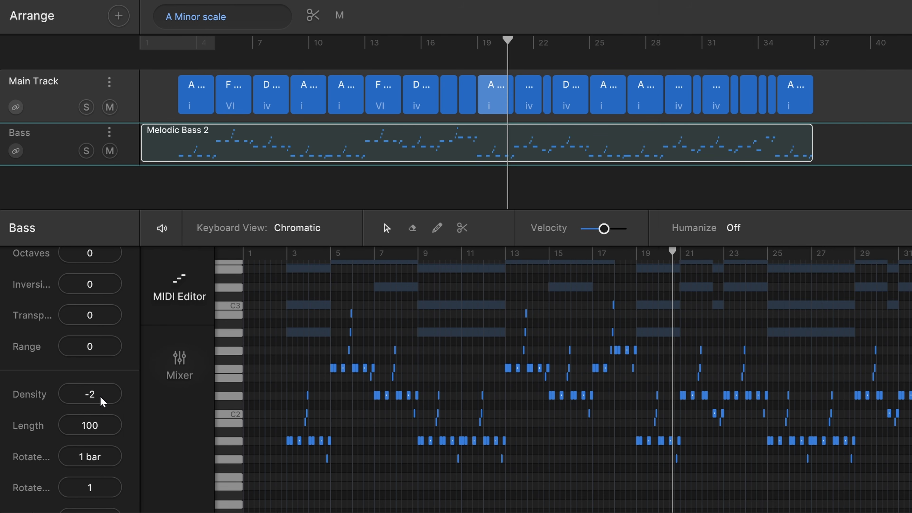
left_click_drag(103, 399, 102, 380)
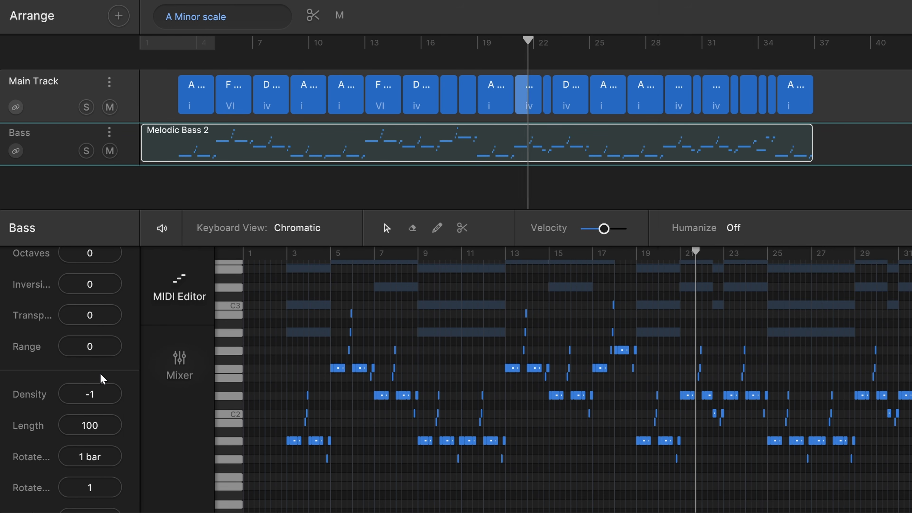
Step: Try the Dynamic and Dynamic +1 Oct voicings on the Bass motion and set the voicing back to None
scroll(83, 428, "down", 2)
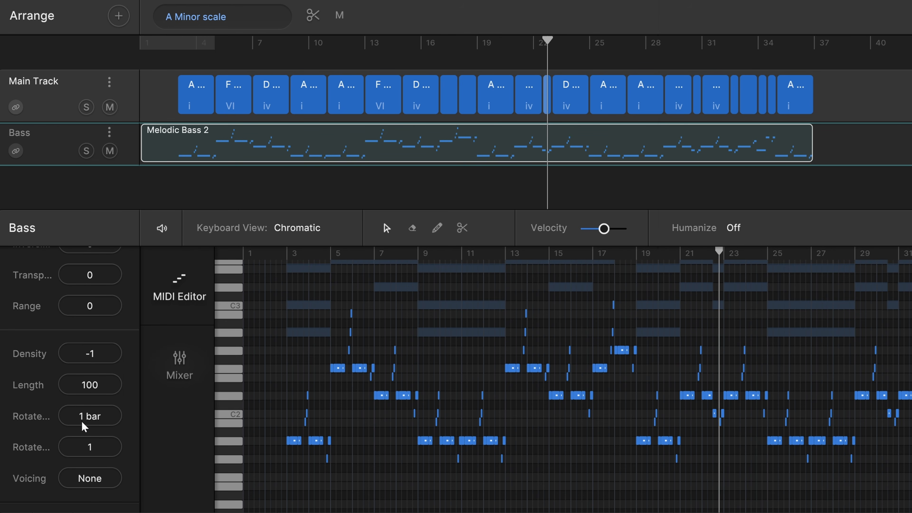
left_click(102, 478)
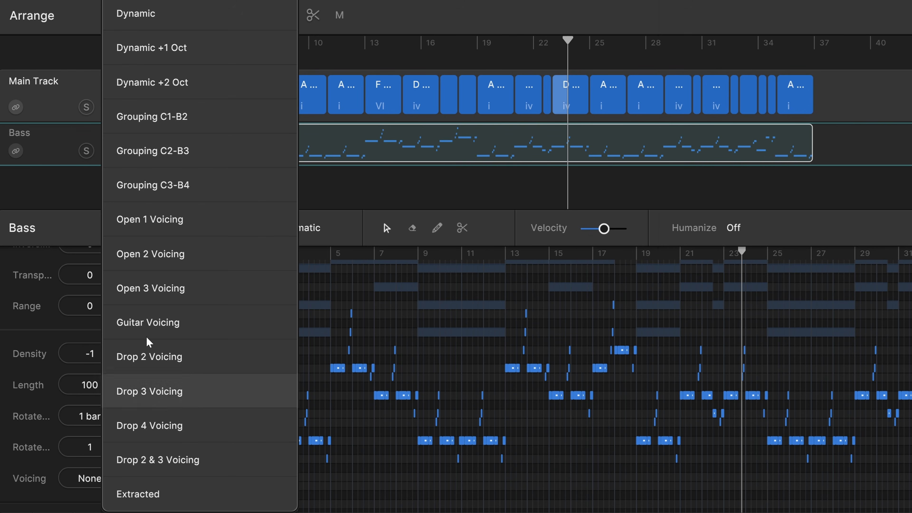
left_click(121, 18)
scroll(328, 336, "down", 5)
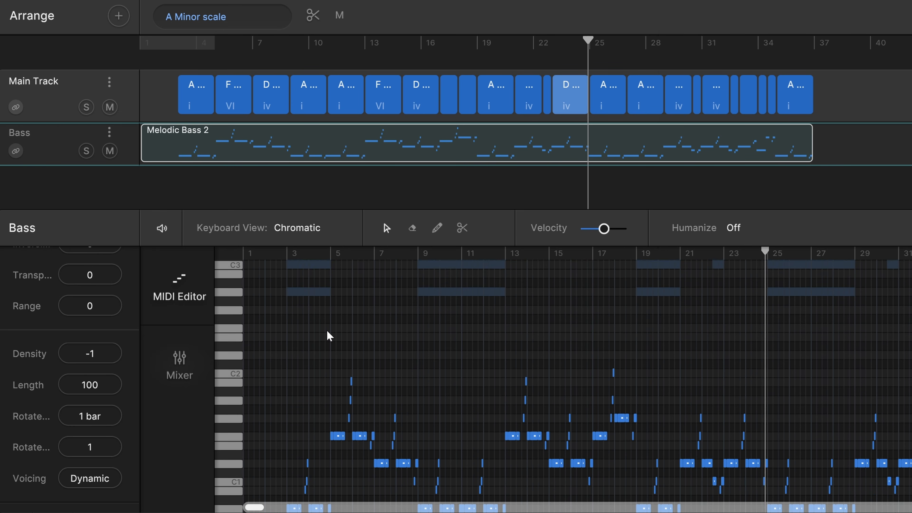
left_click(82, 480)
left_click(153, 54)
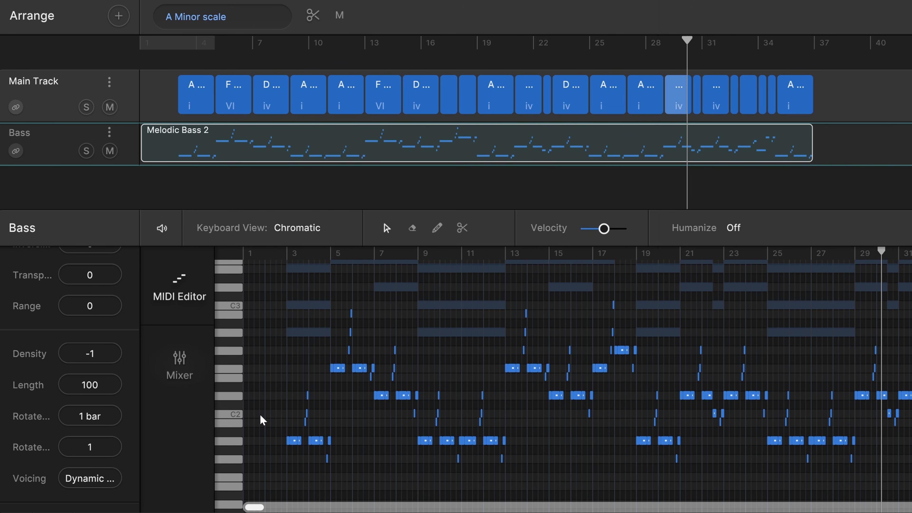
left_click(100, 481)
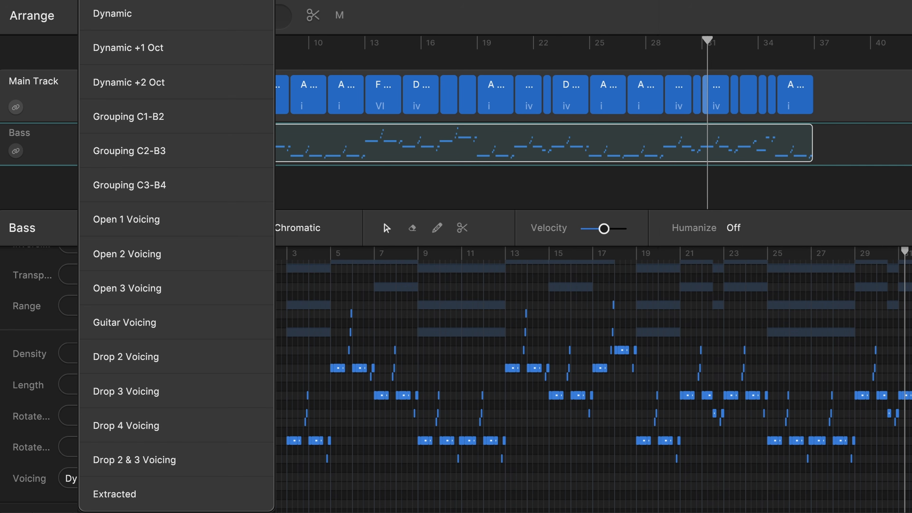
left_click(144, 1)
Step: Try the Scale play mode on the Bass motion and return it to Chord
scroll(102, 361, "up", 5)
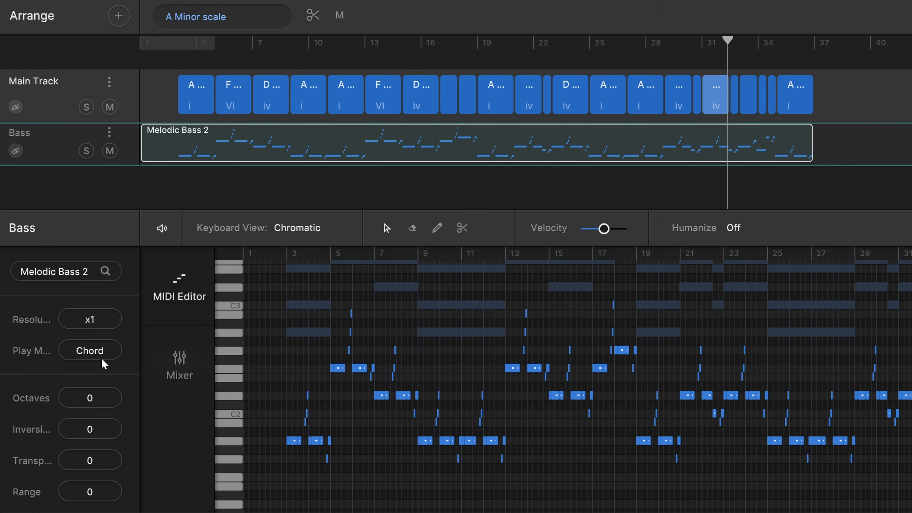
left_click(90, 350)
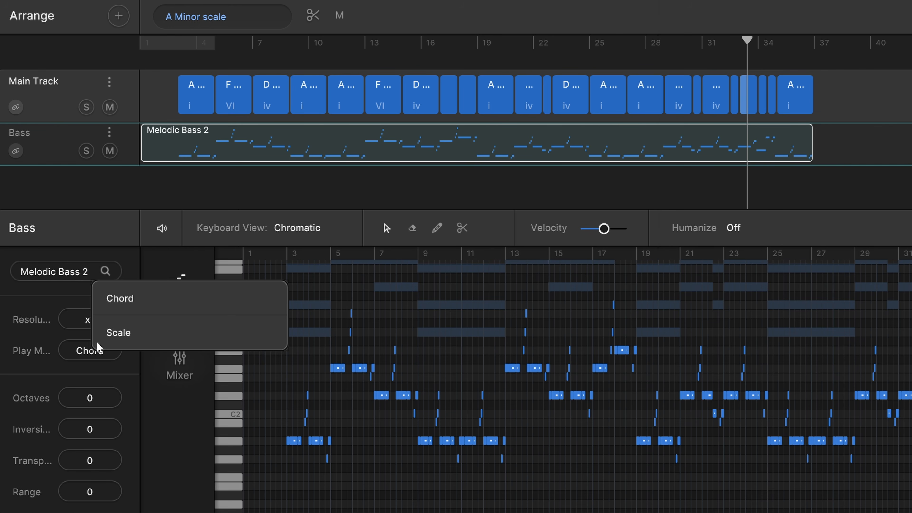
left_click(133, 340)
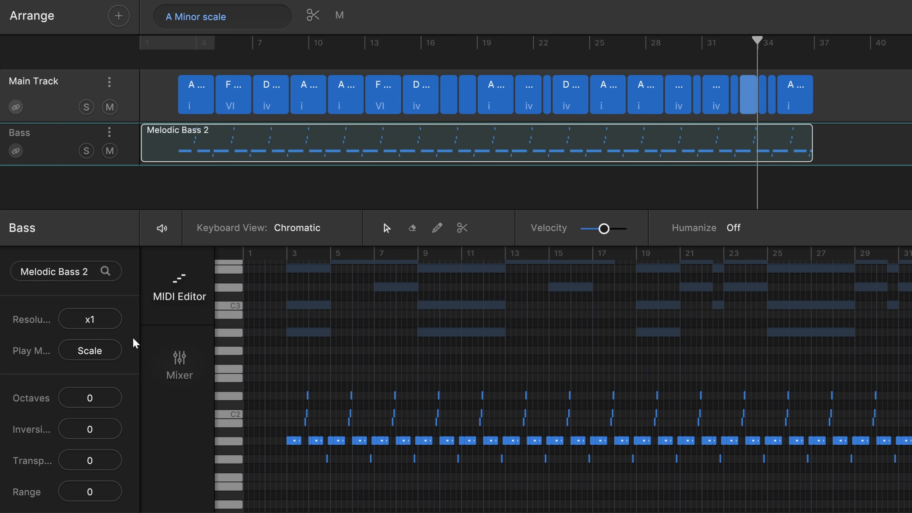
left_click(87, 355)
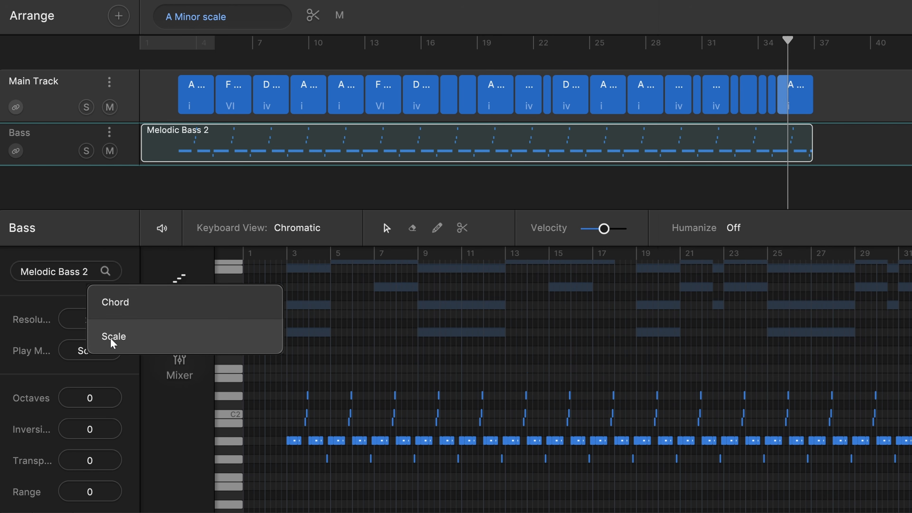
left_click(127, 304)
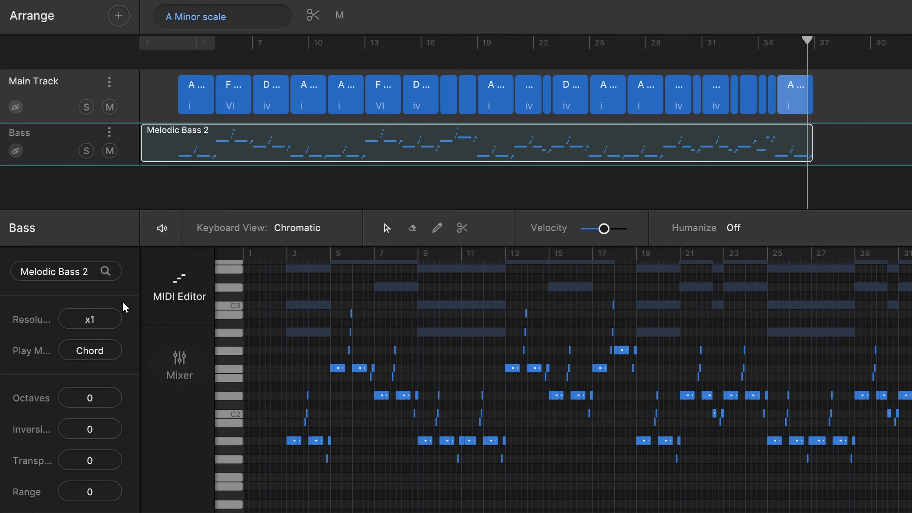
Step: Examine the Bass motion's octave, inversion, transpose, range, density, length and rotation settings during playback
scroll(39, 375, "down", 2)
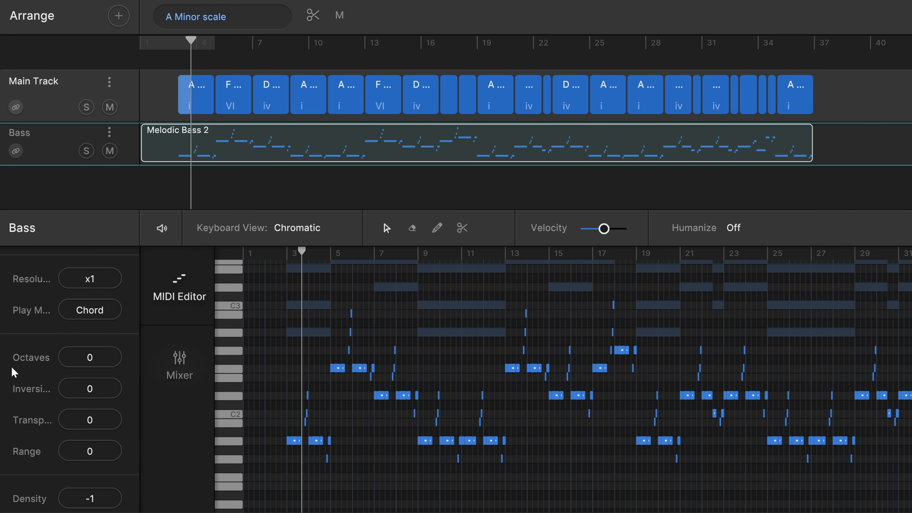
mouse_move(96, 359)
left_mouse_down()
mouse_move(93, 377)
mouse_move(102, 360)
left_mouse_up()
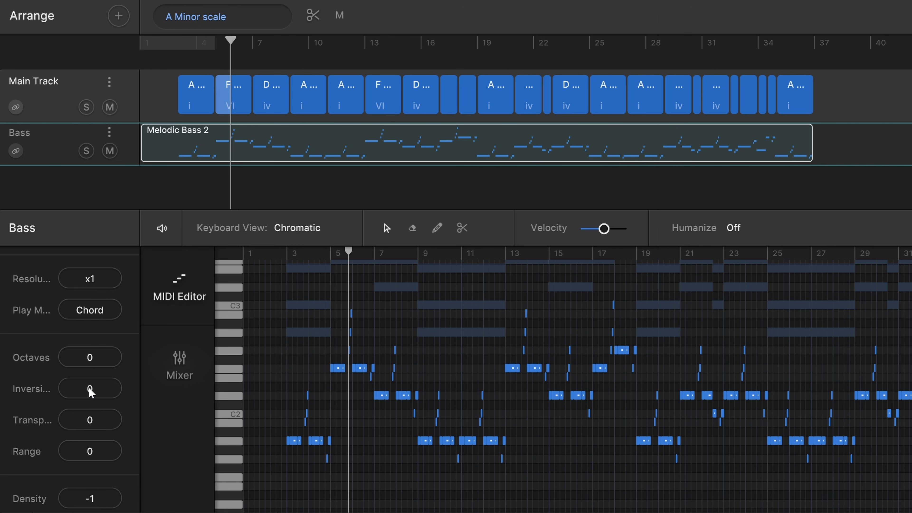
mouse_move(92, 400)
left_mouse_down()
mouse_move(92, 418)
mouse_move(100, 394)
left_mouse_up()
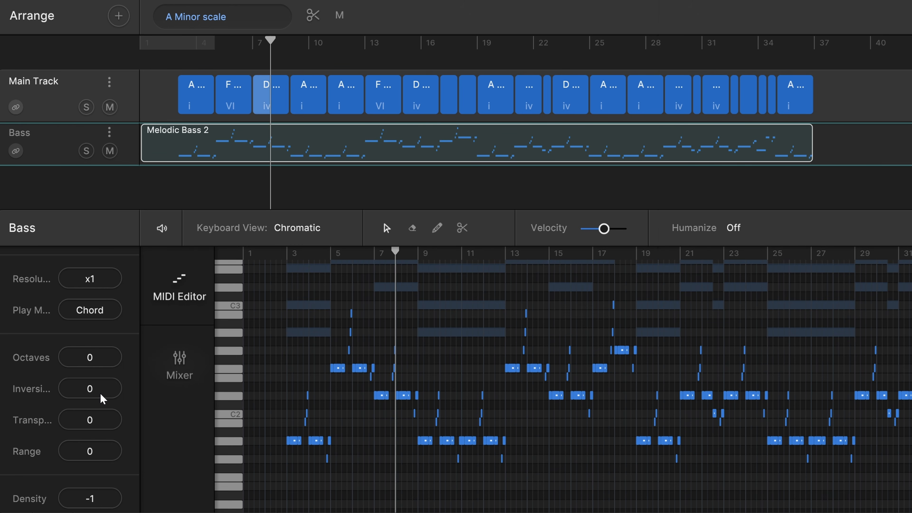
scroll(121, 408, "down", 2)
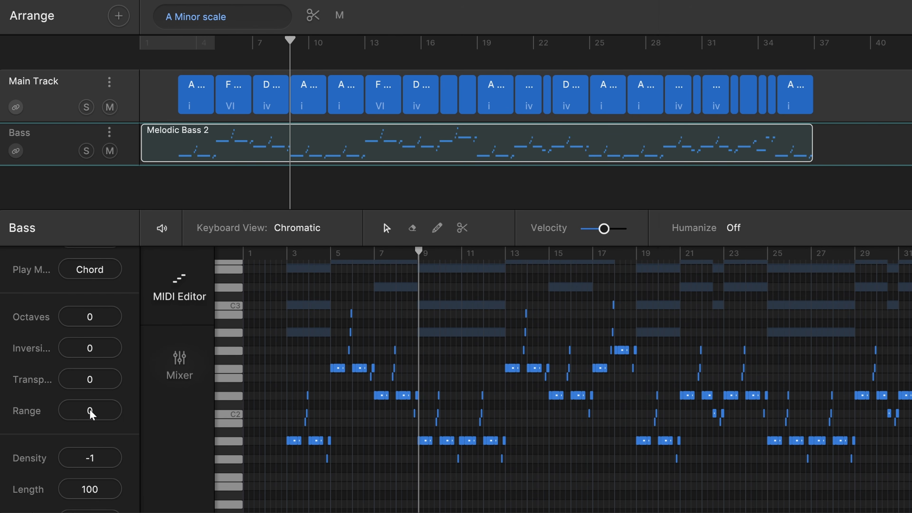
mouse_move(90, 421)
left_mouse_down()
mouse_move(84, 481)
mouse_move(106, 428)
left_mouse_up()
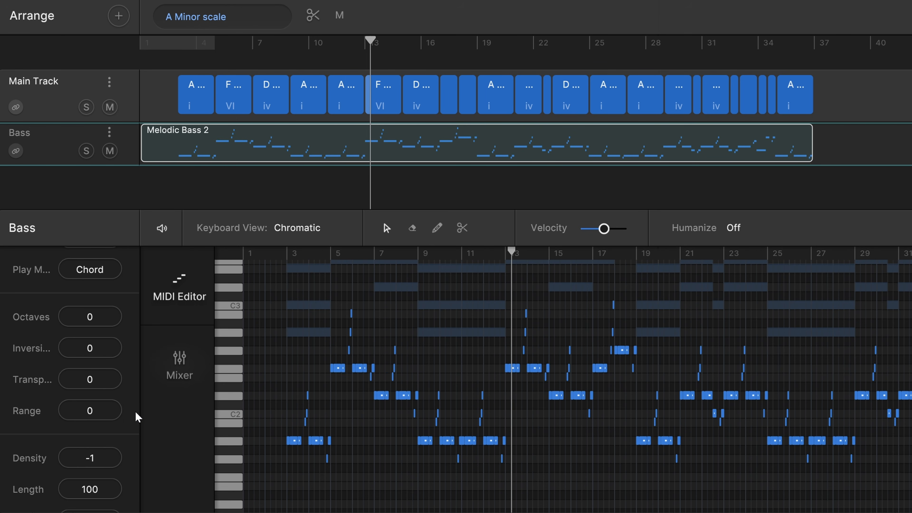
scroll(126, 415, "down", 3)
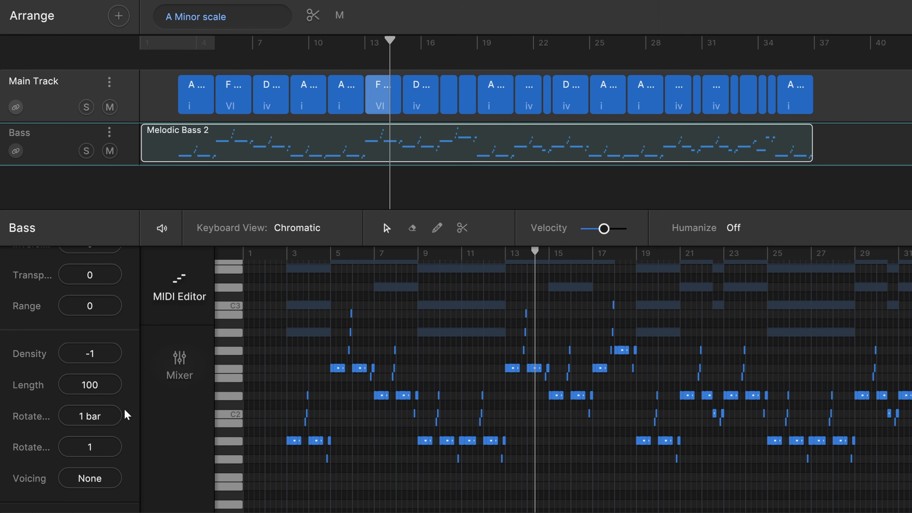
scroll(138, 424, "up", 1)
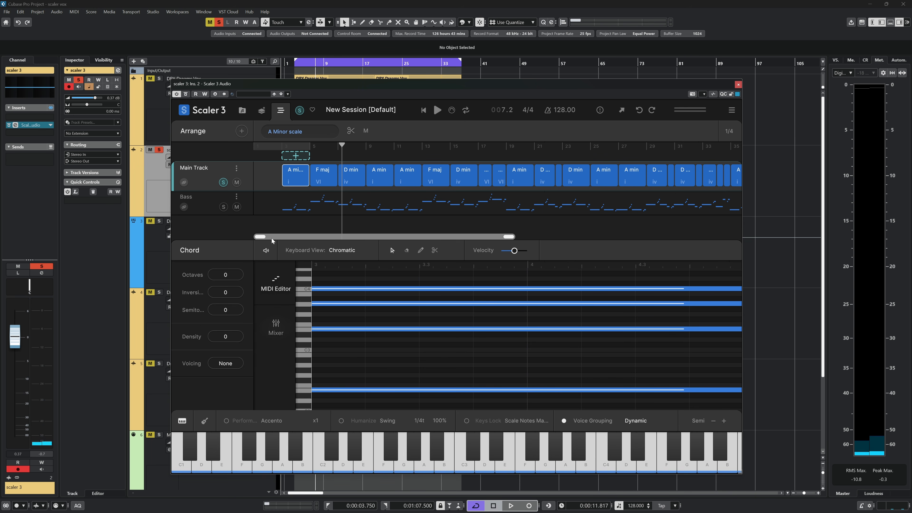
Step: Play back the soloed Main Track chords from the start of the arrangement with Dynamic voice grouping
left_click(290, 62)
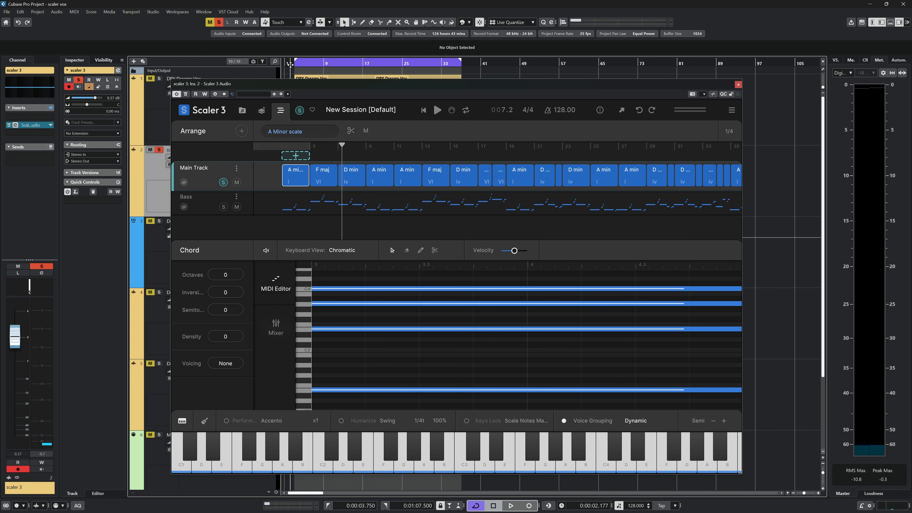
key("space")
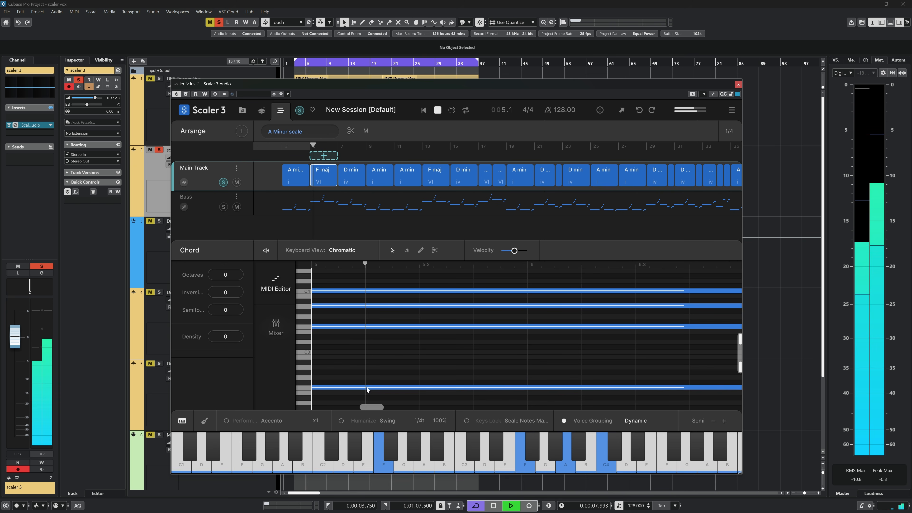
key("space")
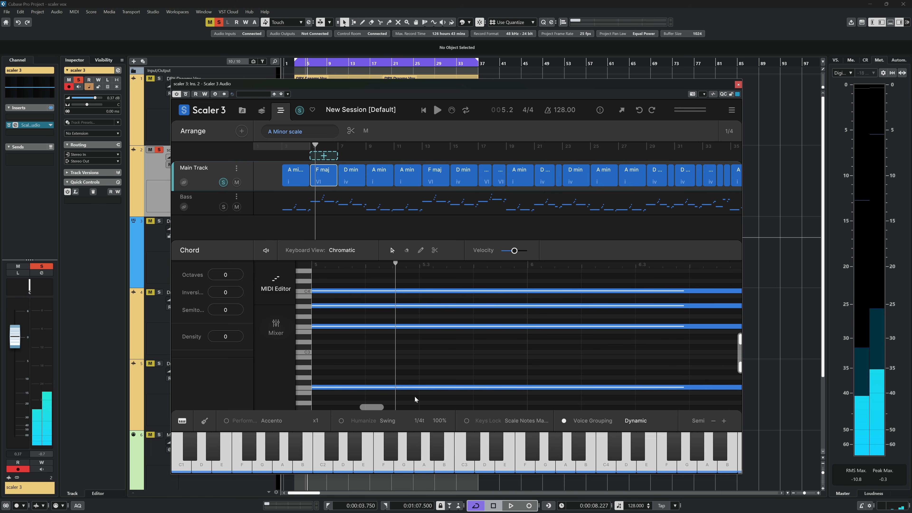
key("space")
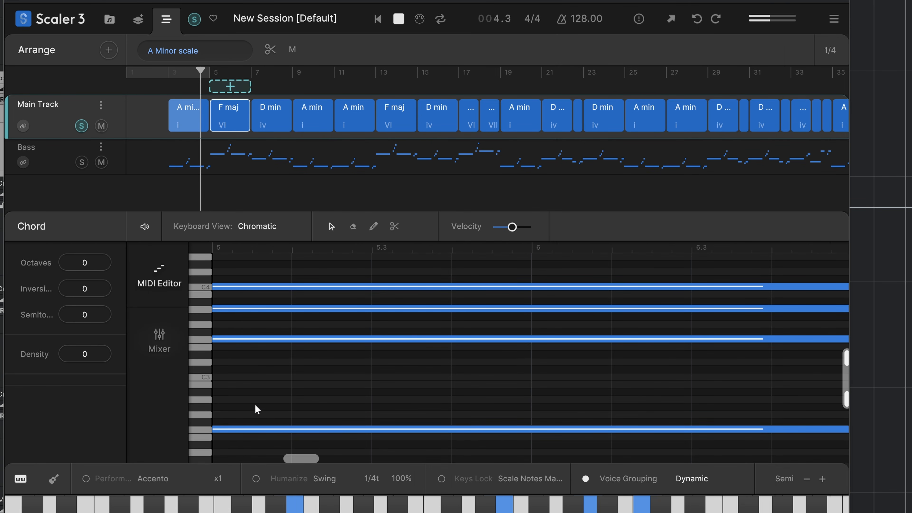
key("space")
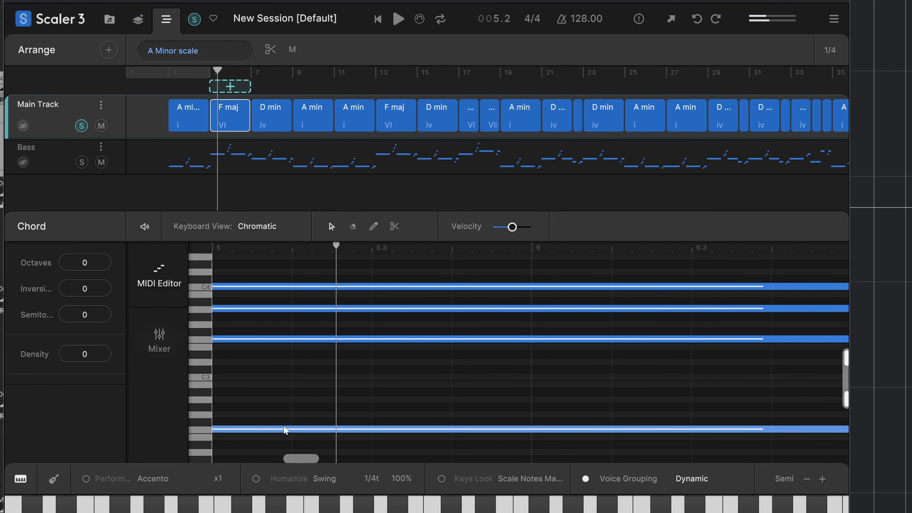
Step: Try the voice grouping on None and audition the first four Main Track chords one by one
left_click(689, 482)
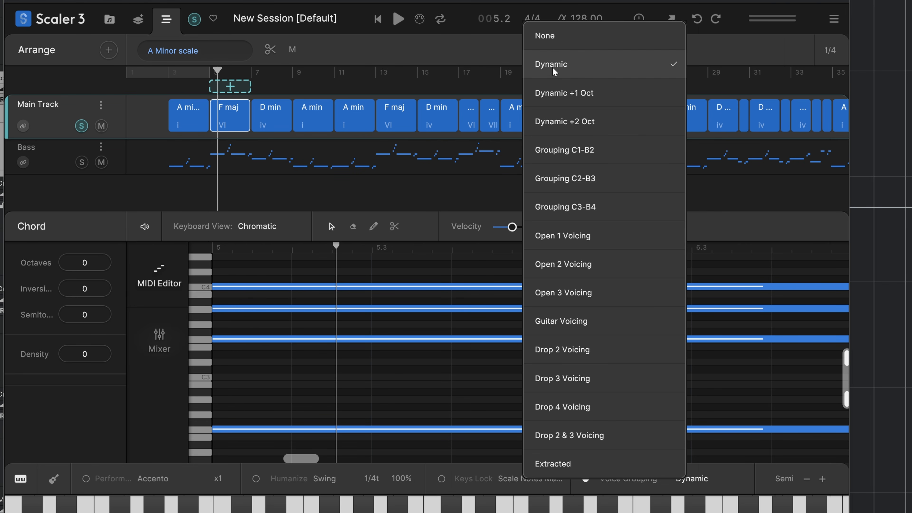
left_click(555, 42)
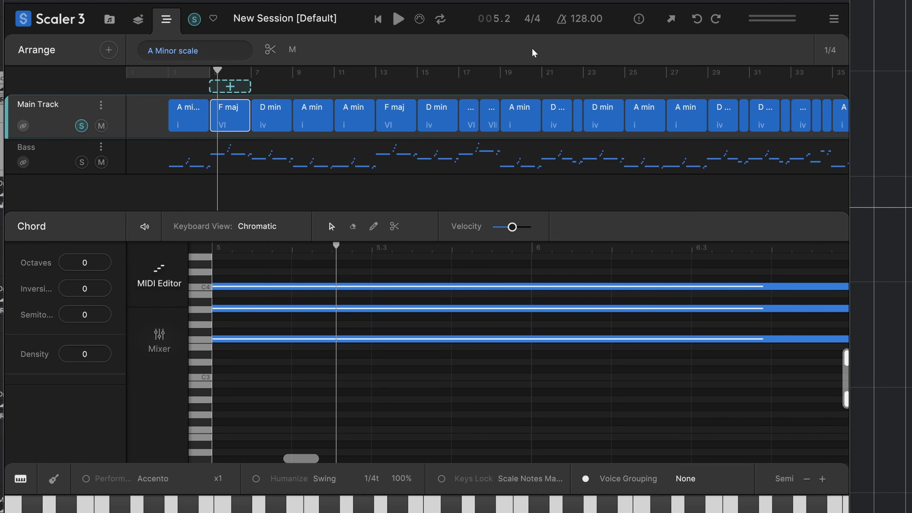
left_click(173, 122)
left_click(231, 122)
left_click(291, 124)
left_click(311, 118)
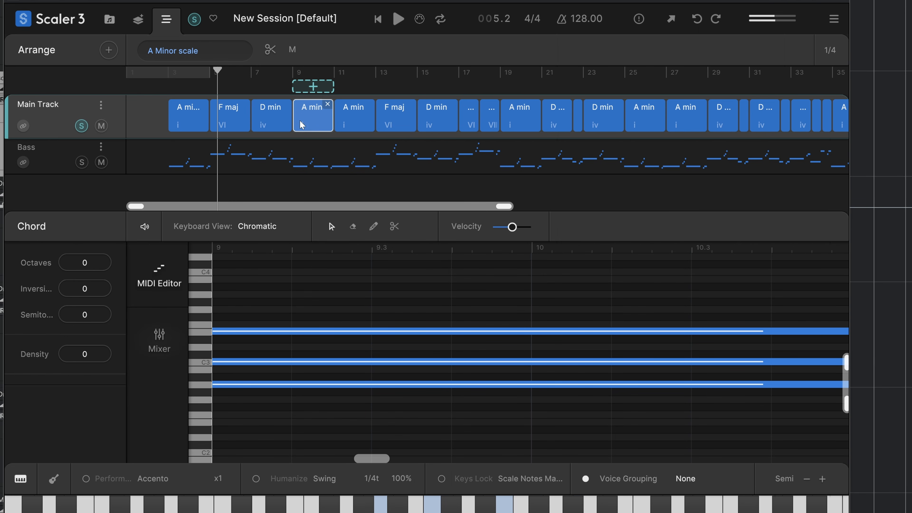
Step: Play the unsoloed arrangement with the chords ungrouped, and set the voice grouping back to Dynamic
left_click(159, 119)
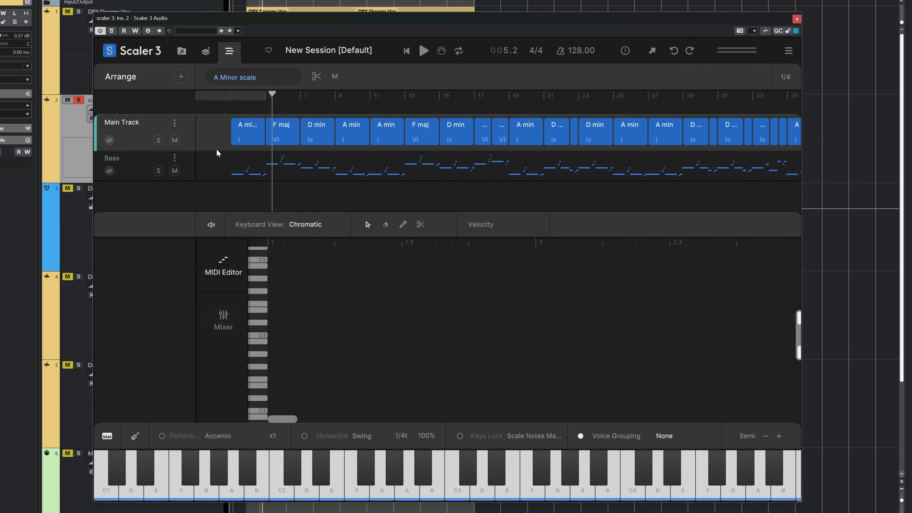
key("space")
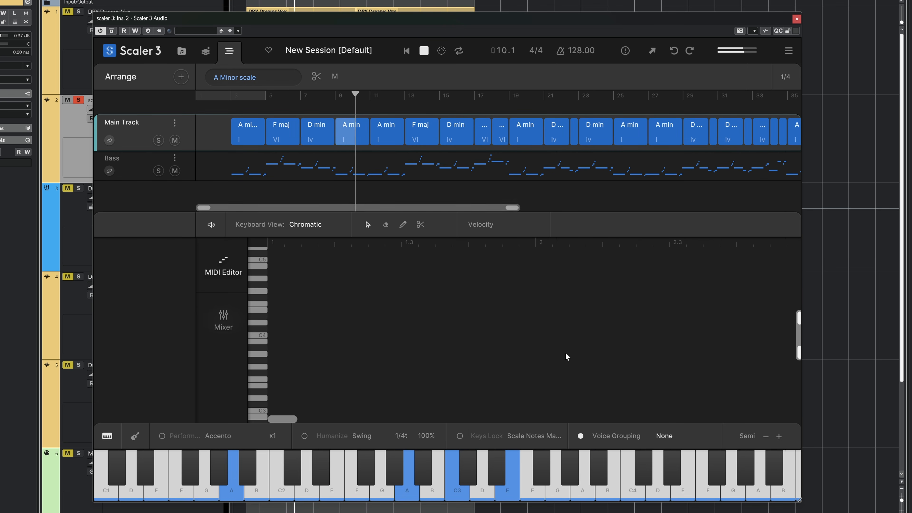
left_click(665, 436)
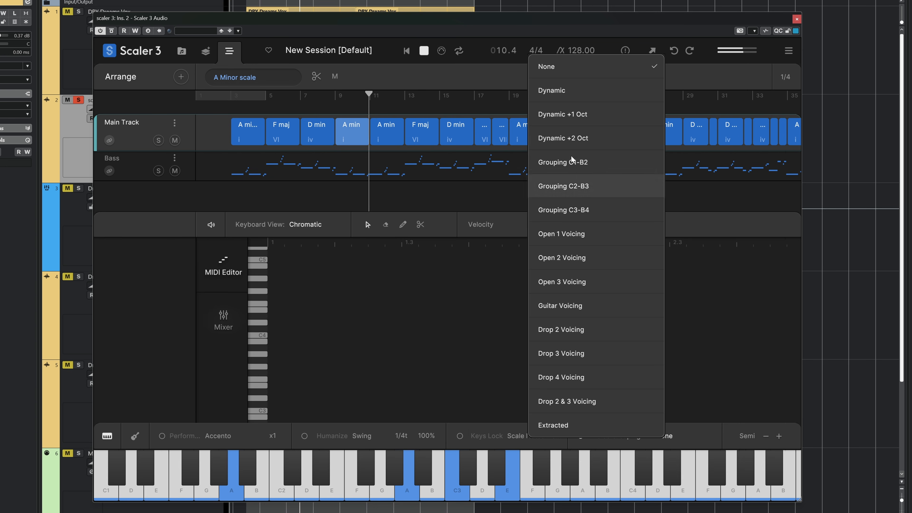
left_click(560, 91)
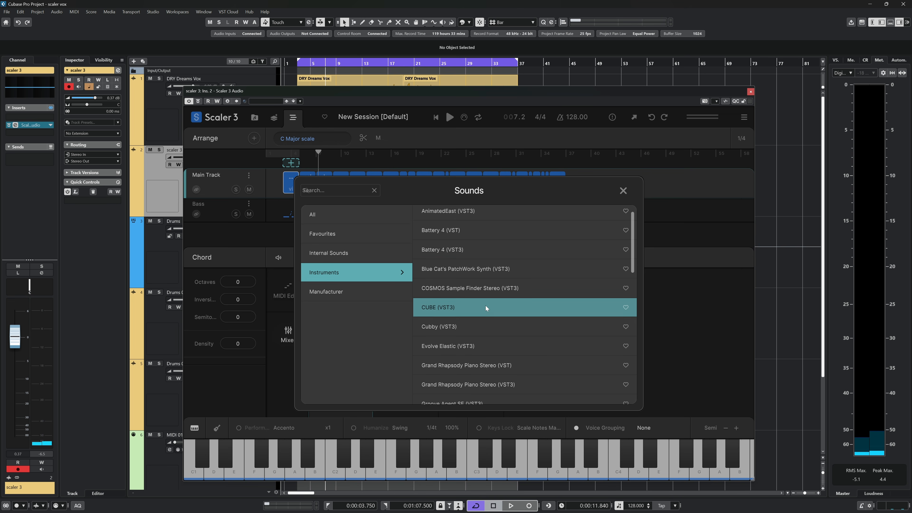
Step: Load the Stage-73 V2 (VST3) instrument on the Main Track and play the project from the start
scroll(485, 308, "down", 8)
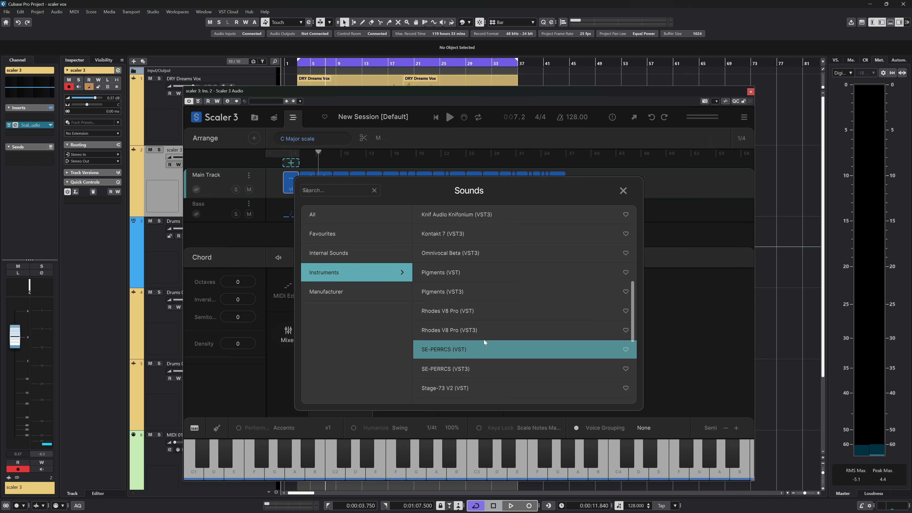
scroll(479, 313, "down", 2)
scroll(479, 312, "down", 1)
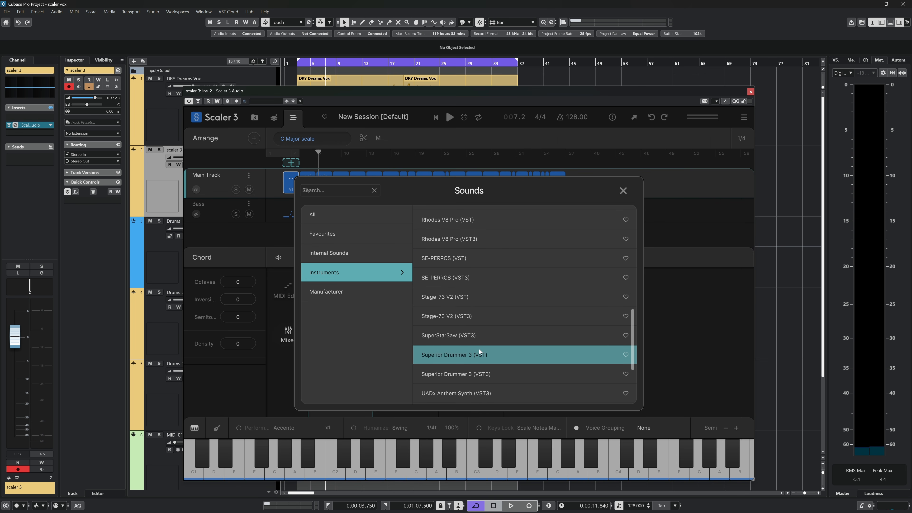
left_click(479, 318)
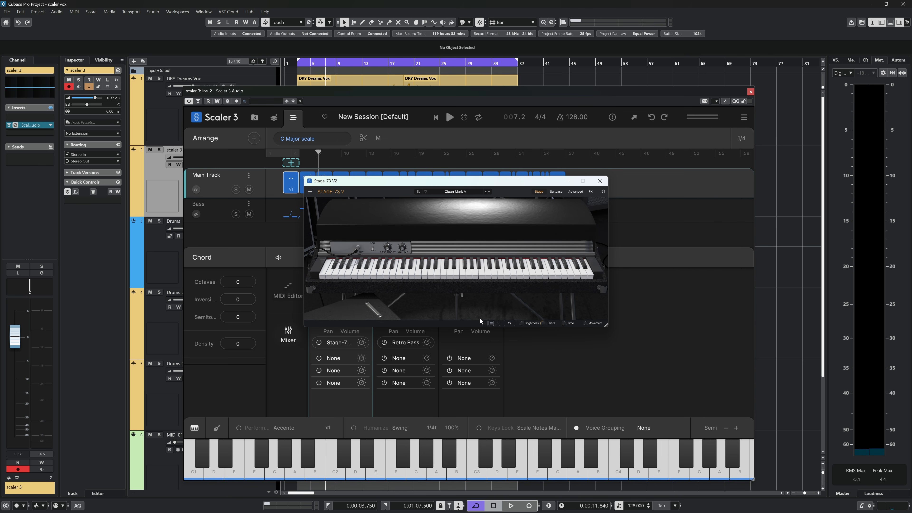
left_click(295, 66)
key("space")
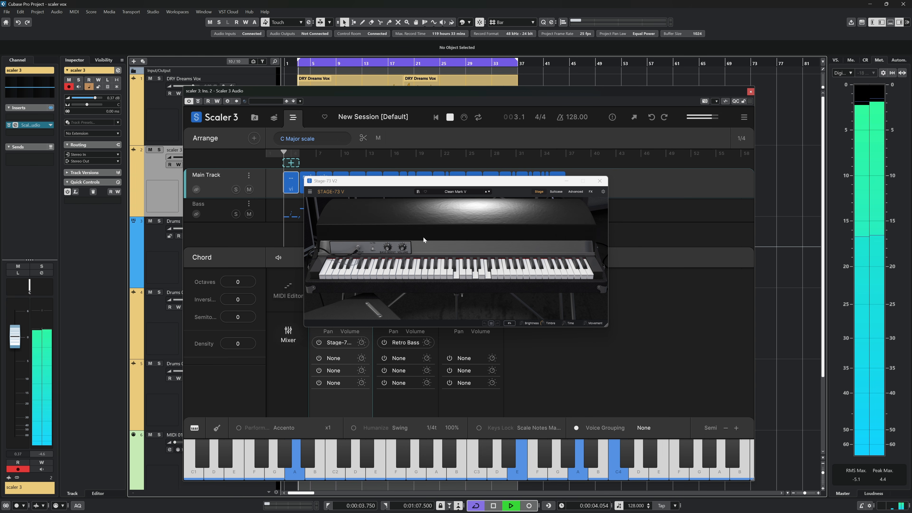
Step: Choose the Default Classic A preset for Stage-73 V2 and set the Main Track volume to -5.5 dB during playback
left_click(467, 192)
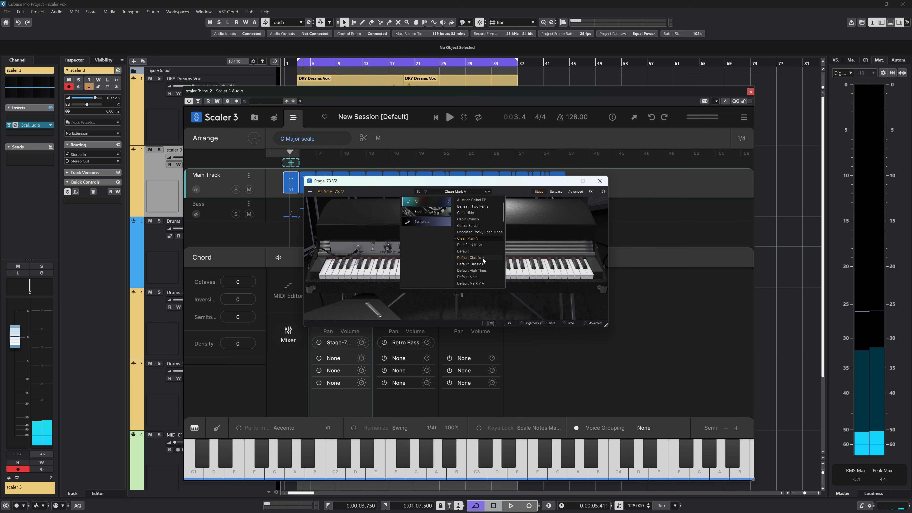
left_click(542, 224)
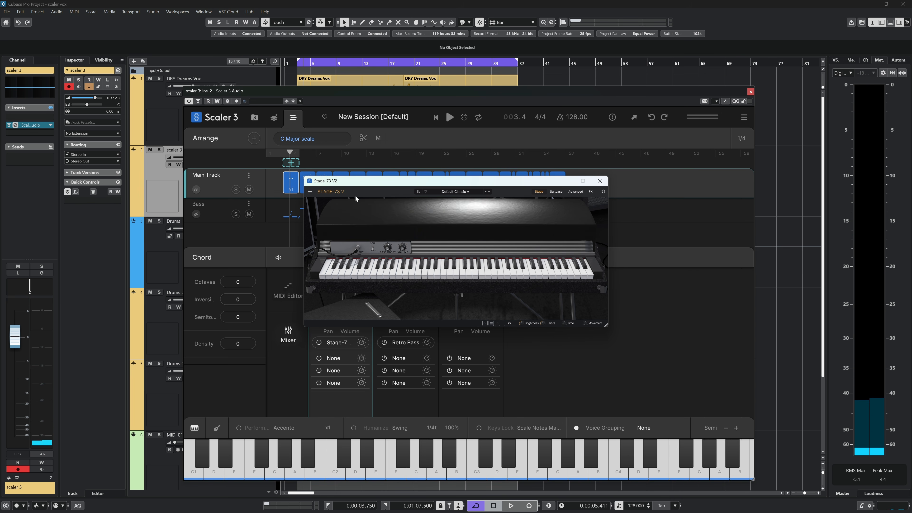
key("space")
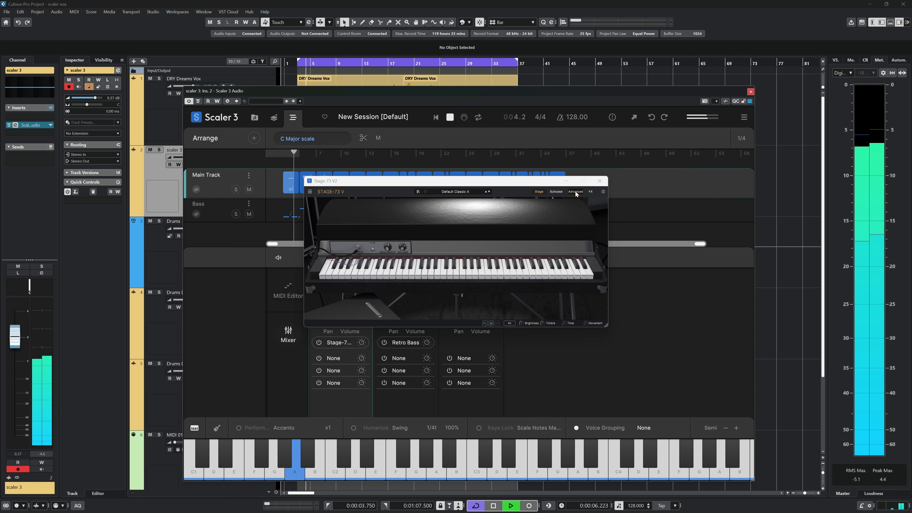
left_click(600, 181)
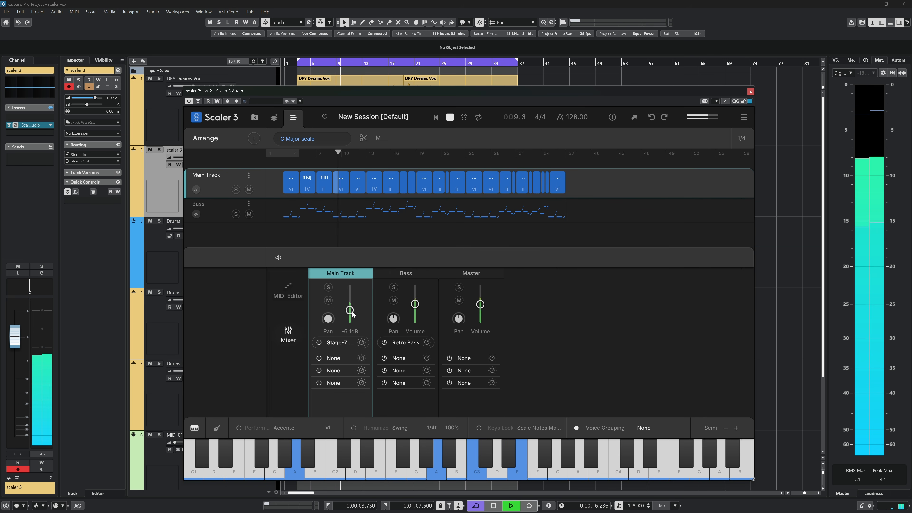
scroll(353, 312, "up", 1)
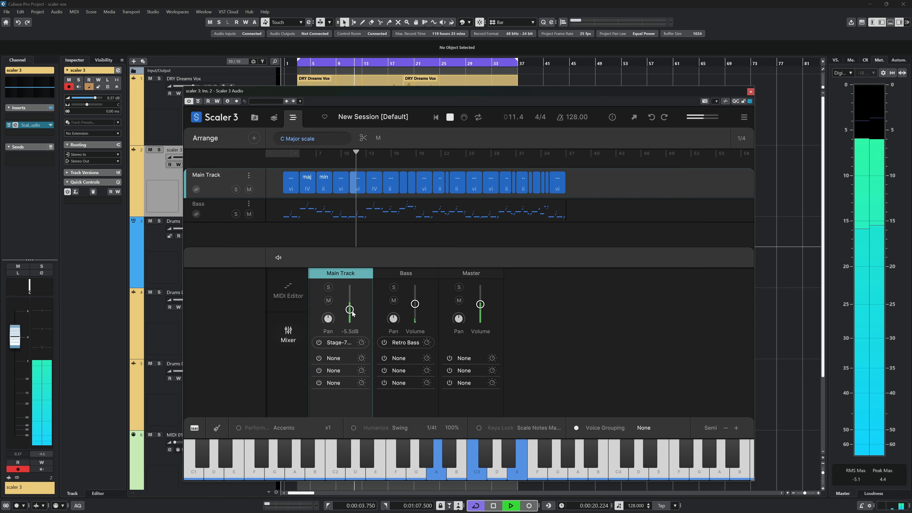
Step: Insert the Waves H-Delay Stereo (VST3) effect in the Main Track's first effect slot
left_click(340, 358)
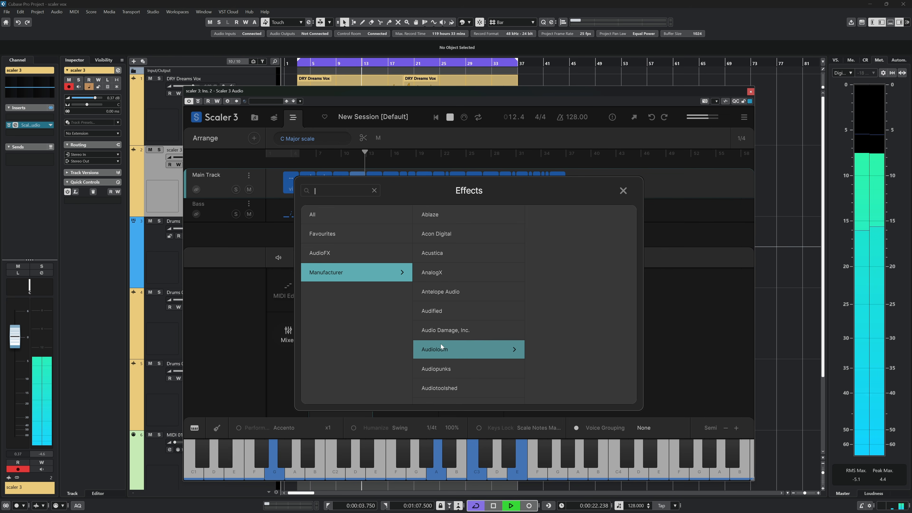
scroll(464, 280, "down", 10)
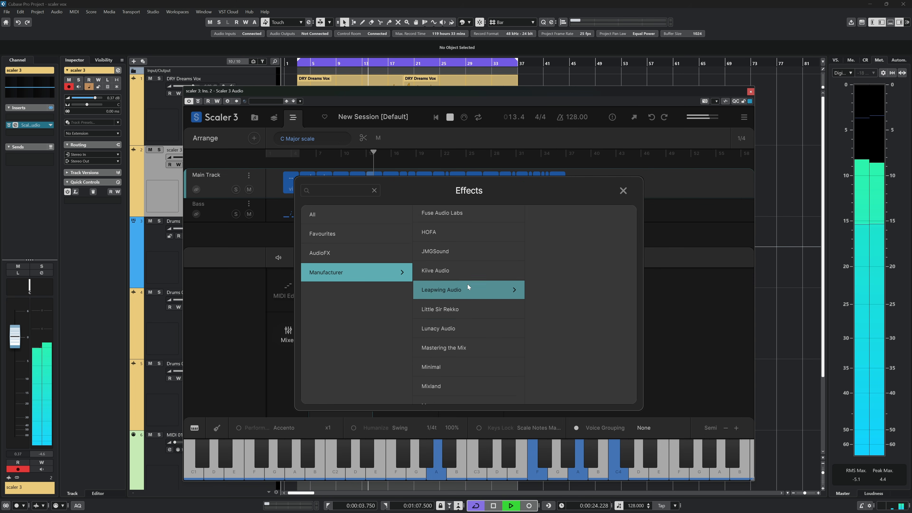
scroll(472, 293, "down", 10)
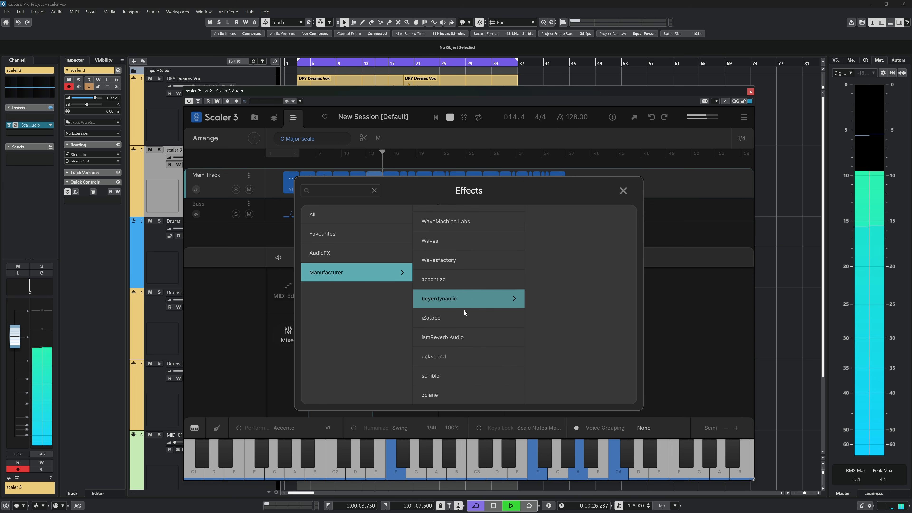
left_click(447, 244)
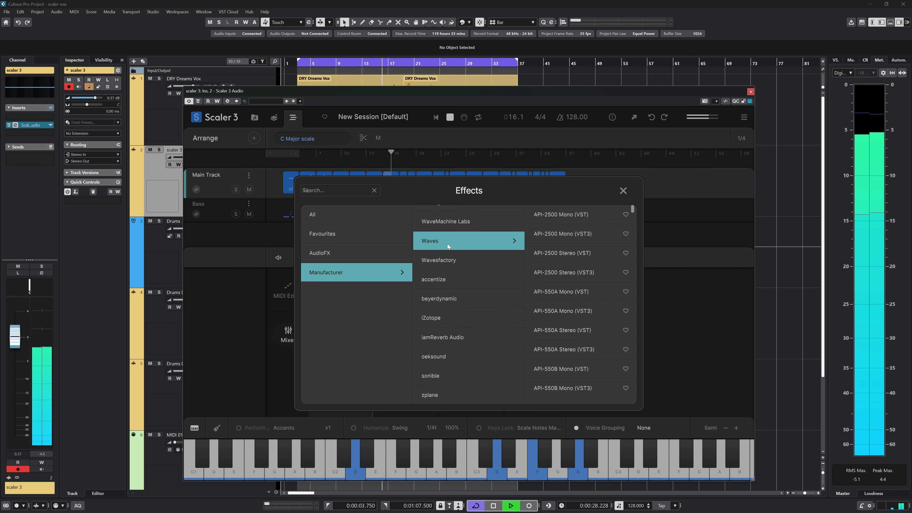
scroll(564, 292, "down", 15)
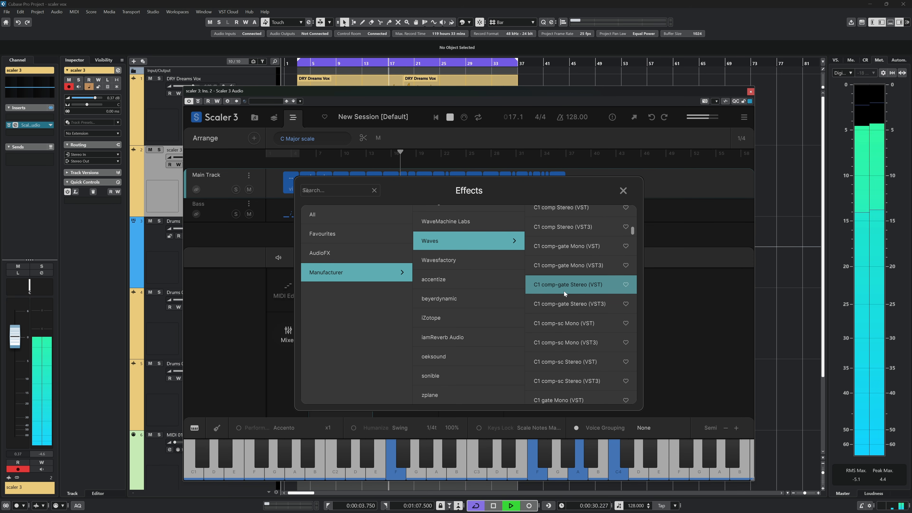
scroll(571, 294, "down", 10)
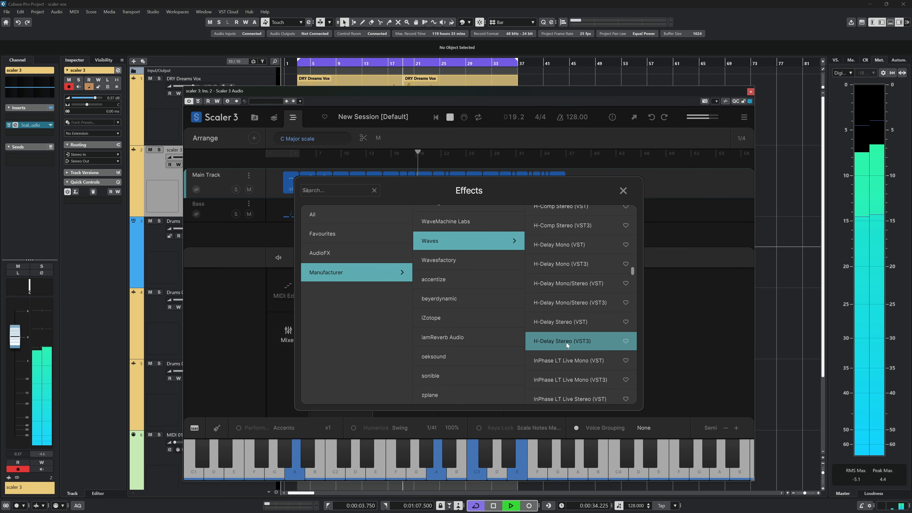
left_click(566, 343)
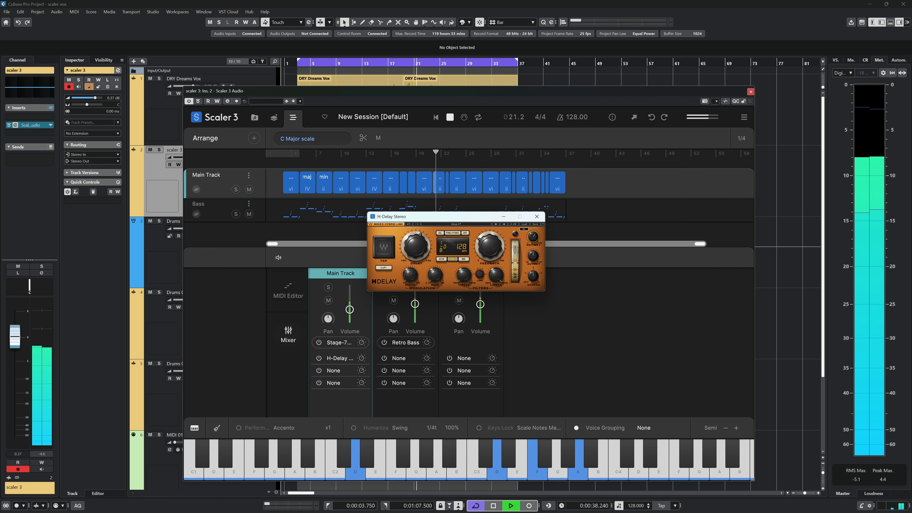
Step: Fine-tune the dry/wet mix of the Main Track's H-Delay effect during playback and close the effect's window
left_click(452, 233)
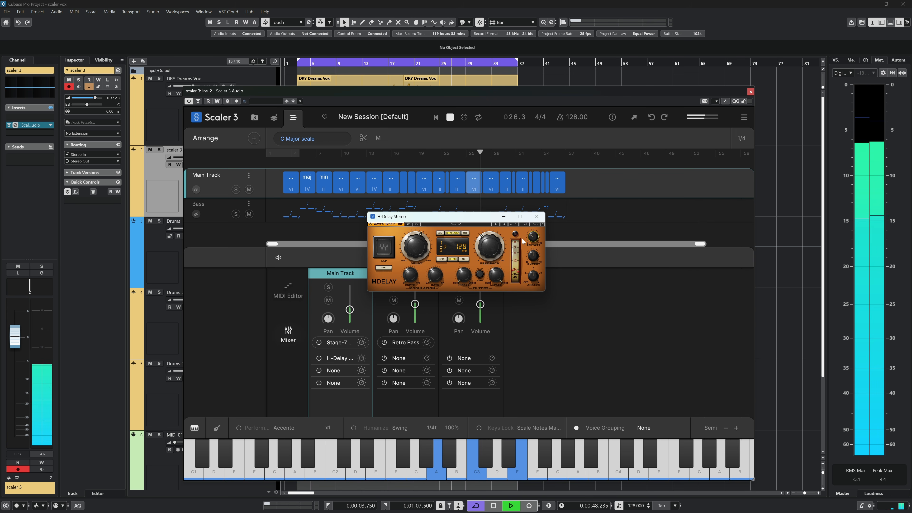
left_click_drag(534, 241, 535, 228)
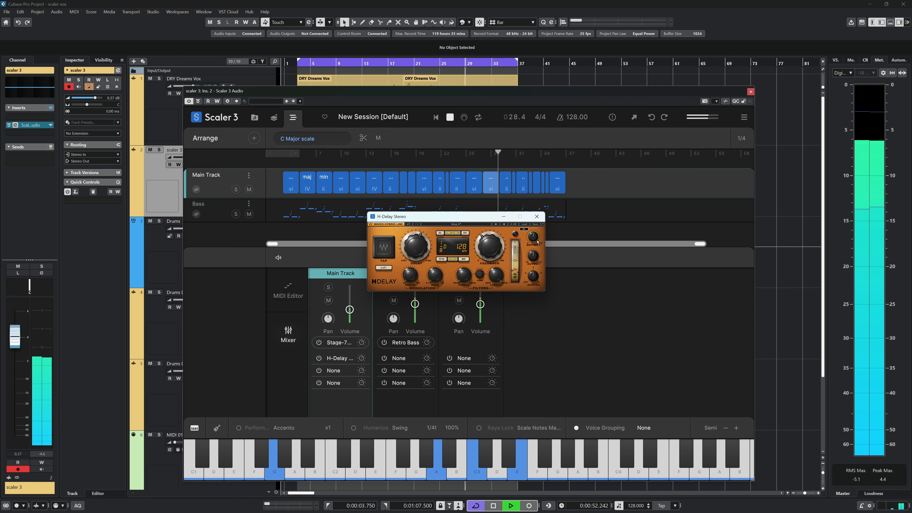
left_click_drag(534, 237, 534, 243)
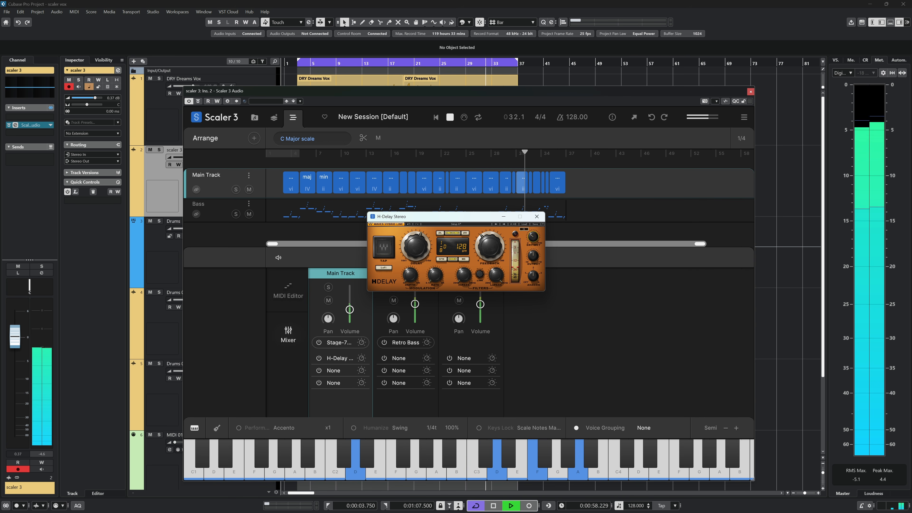
left_click(537, 217)
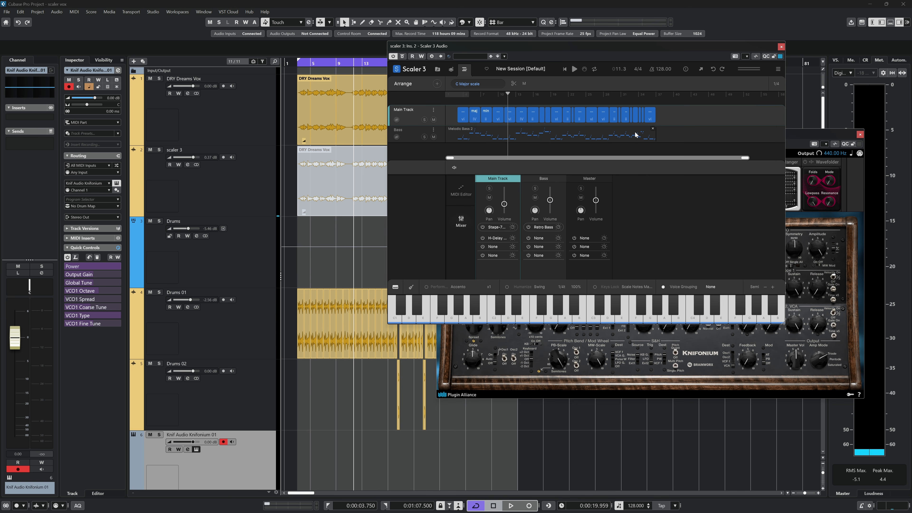
Step: Copy the Melodic Bass 2 clip from Scaler's Bass track to the Knif Audio Knifonium 01 track at bar 3, and solo that track
left_click(610, 139)
mouse_move(461, 139)
left_mouse_down()
mouse_move(344, 422)
mouse_move(299, 456)
left_mouse_up()
left_click_drag(416, 456, 403, 457)
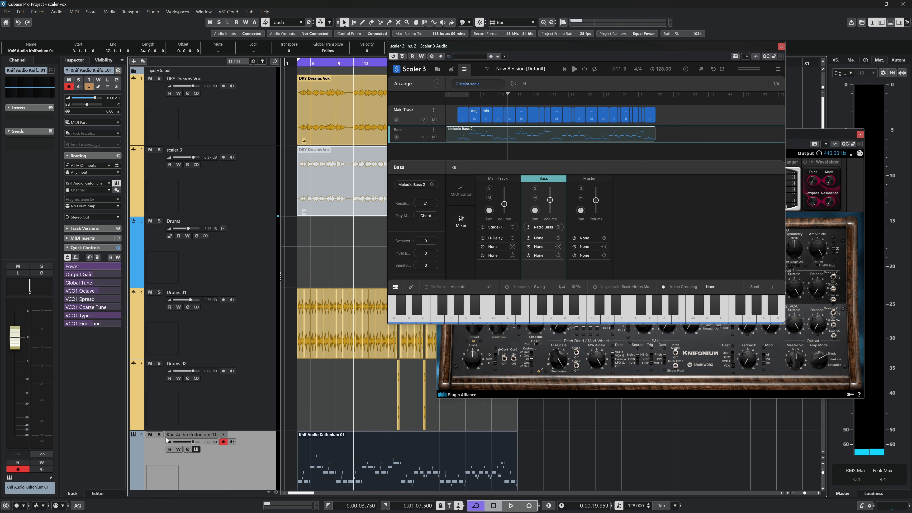
left_click(160, 435)
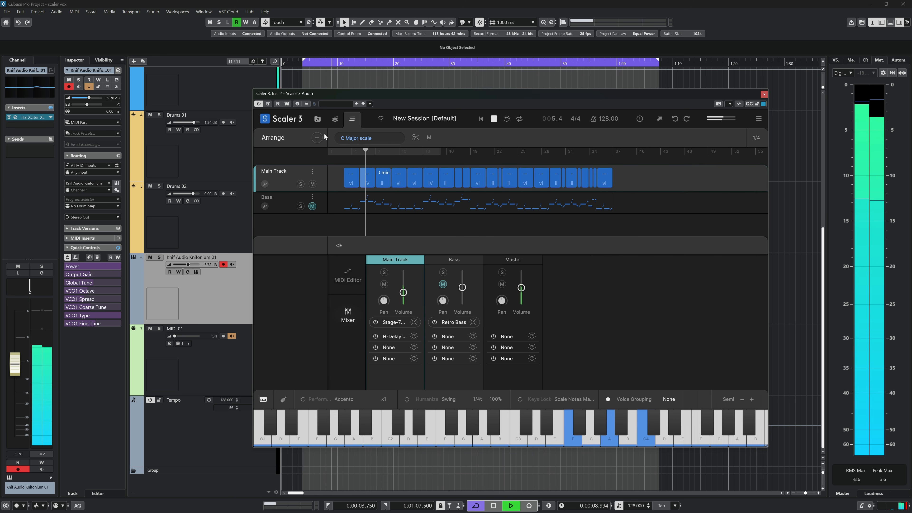
Step: Review Scaler's scale and chord page, return to the arrangement, and view the Melodic Bass 2 notes in the MIDI Editor
left_click(316, 119)
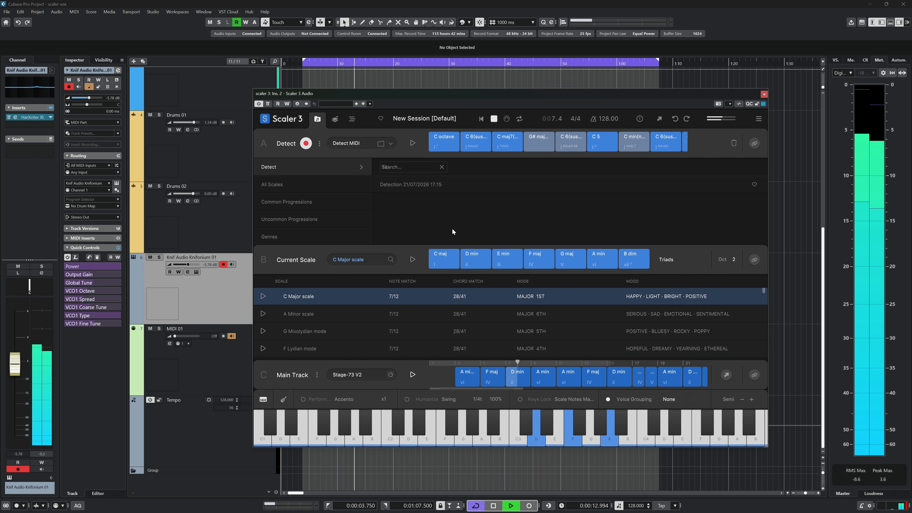
left_click(352, 121)
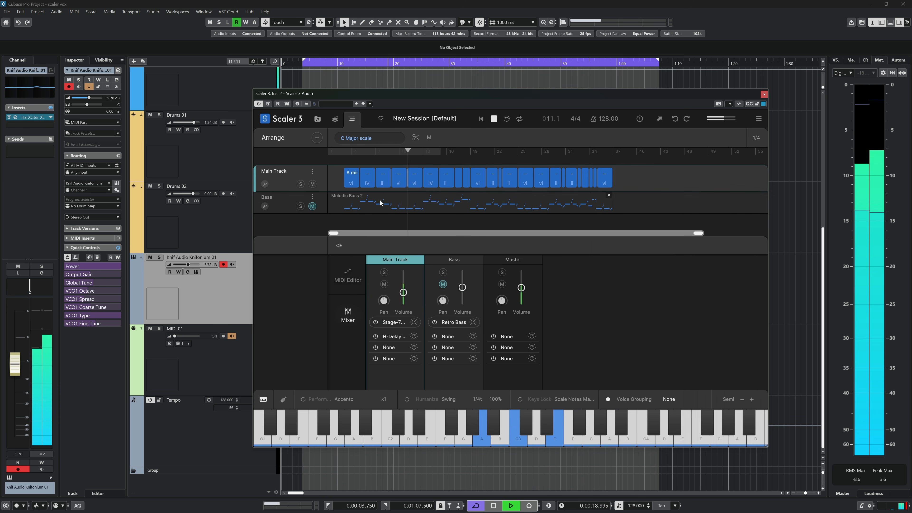
left_click(333, 204)
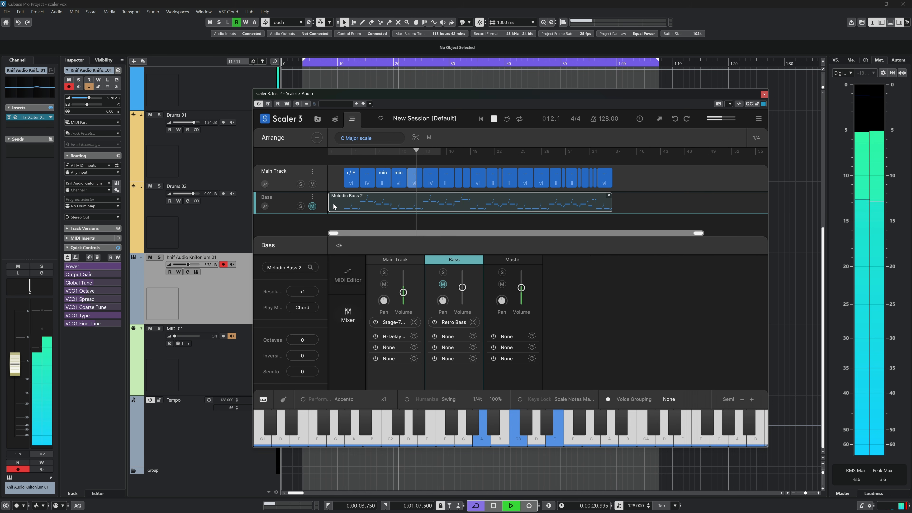
left_click(347, 276)
left_click(334, 188)
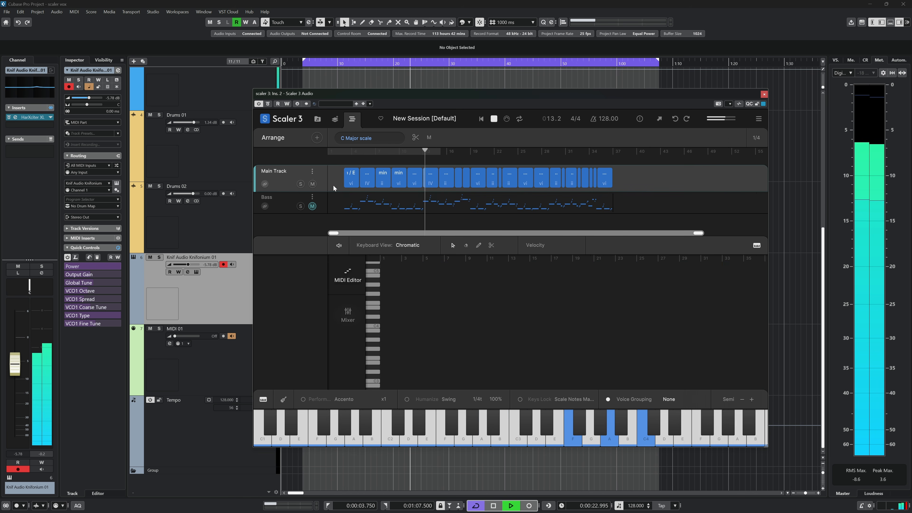
left_click(436, 204)
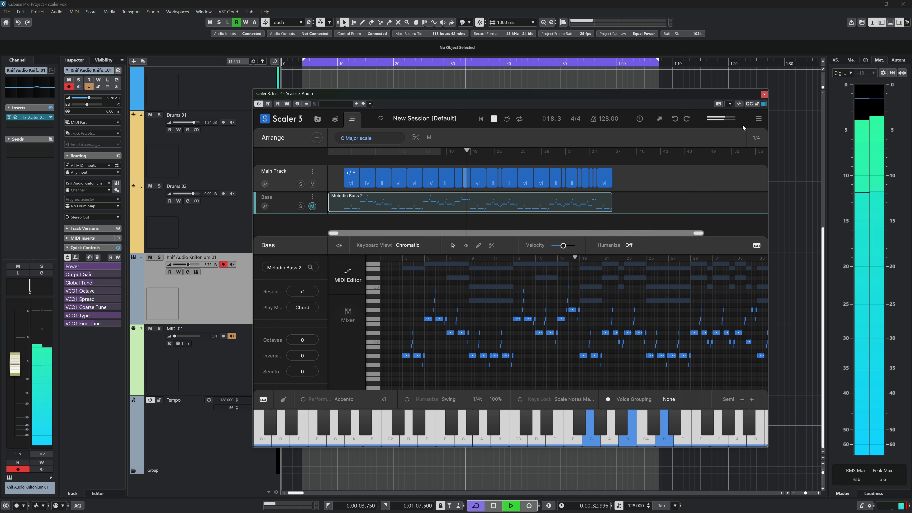
Step: Close Scaler 3, inspect the notes of the Knif Audio Knifonium 01 part in the key editor, and close the editor
left_click(764, 94)
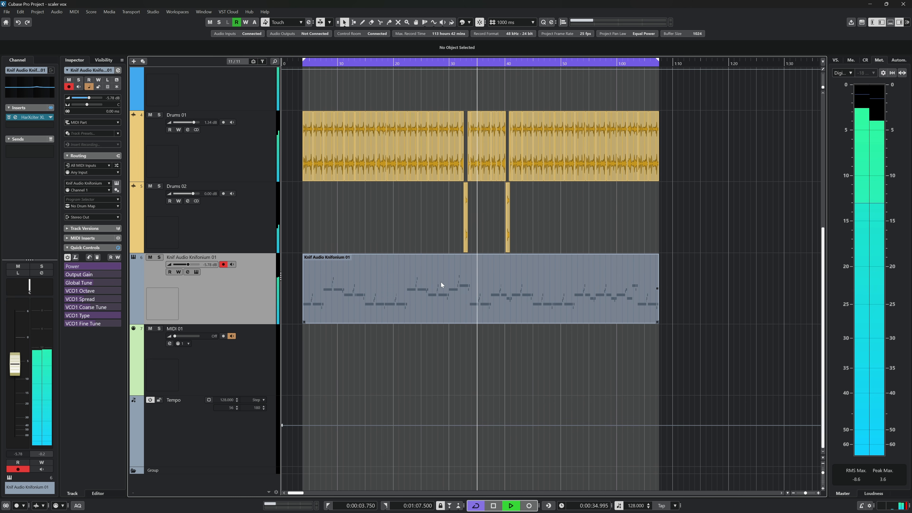
double_click(411, 295)
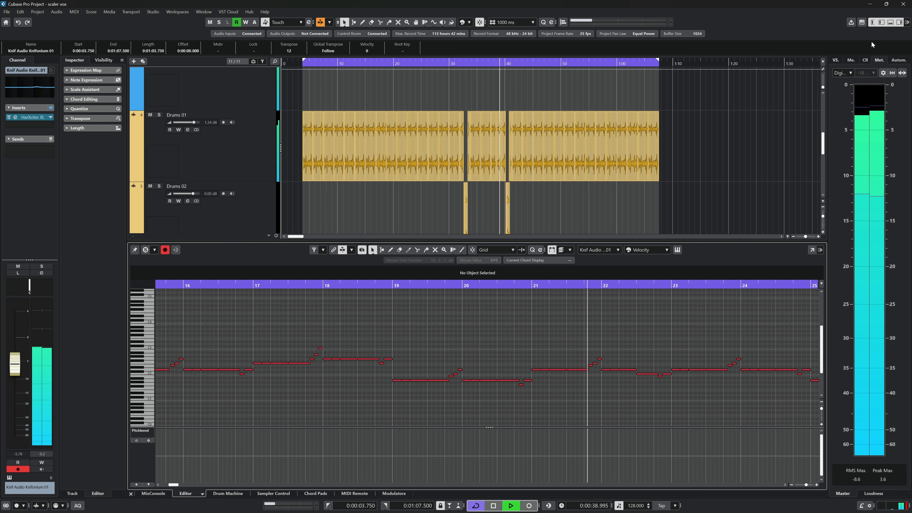
left_click(890, 23)
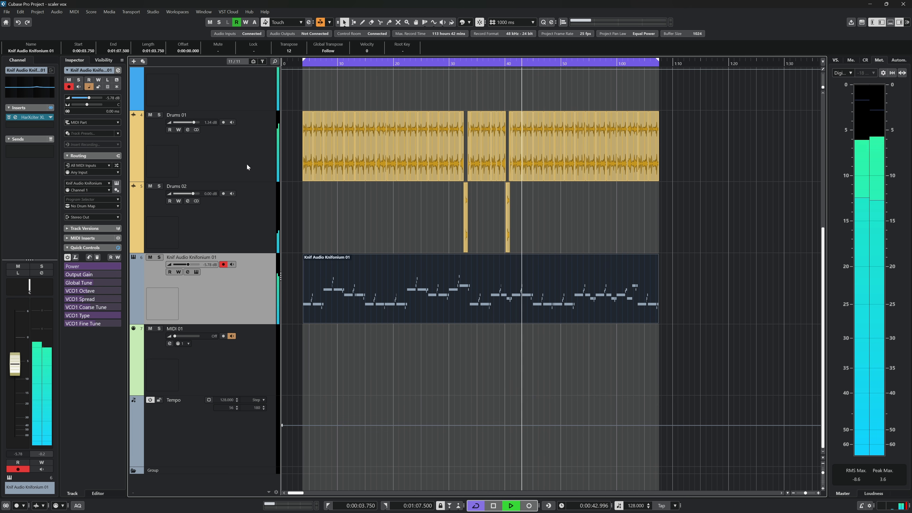
Step: Select the DRY Dreams Vox track to view its channel and insert effects
scroll(247, 163, "up", 5)
scroll(265, 190, "up", 2)
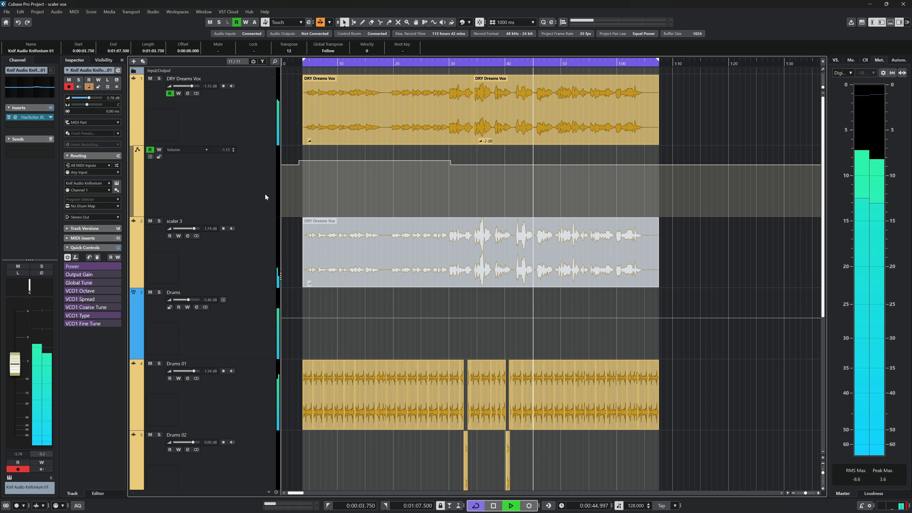
left_click(247, 124)
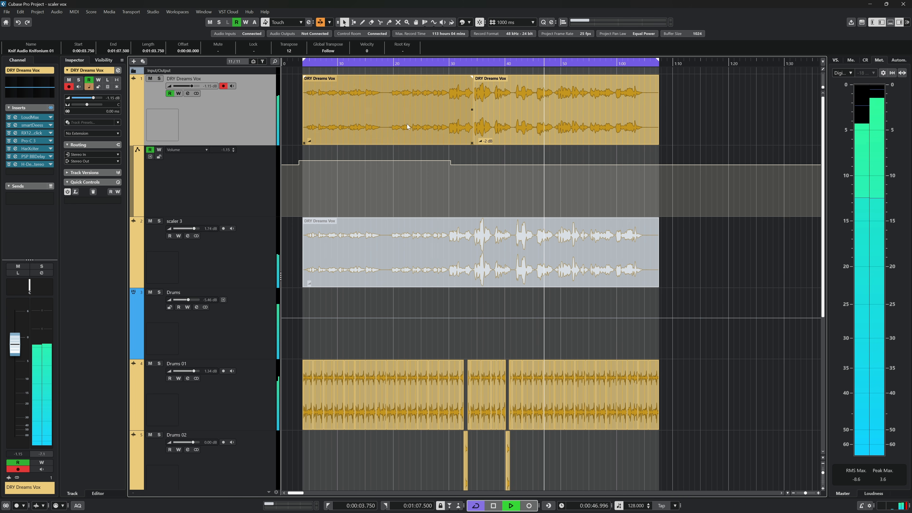
Step: Reopen Scaler 3 Audio from the scaler 3 channel's inserts in the MixConsole and show its detection and scale page
key("F3")
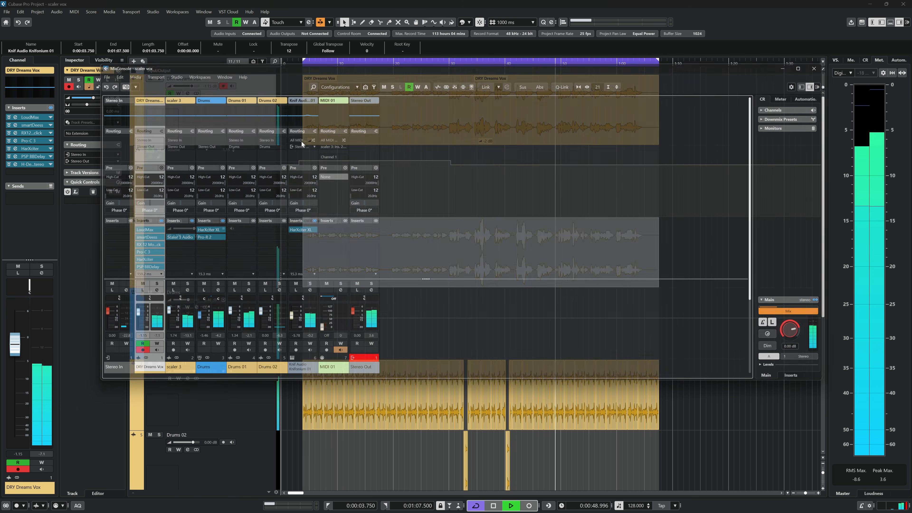
scroll(196, 268, "down", 1)
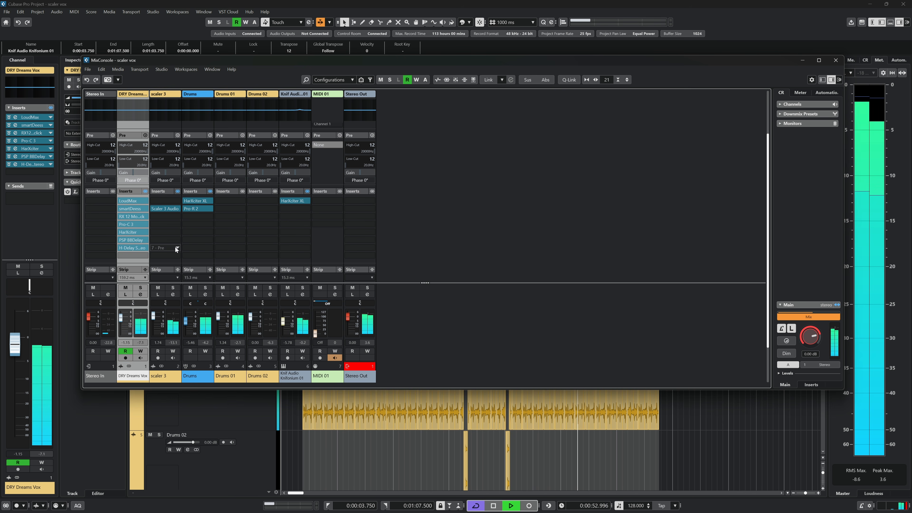
left_click(159, 209)
key("F3")
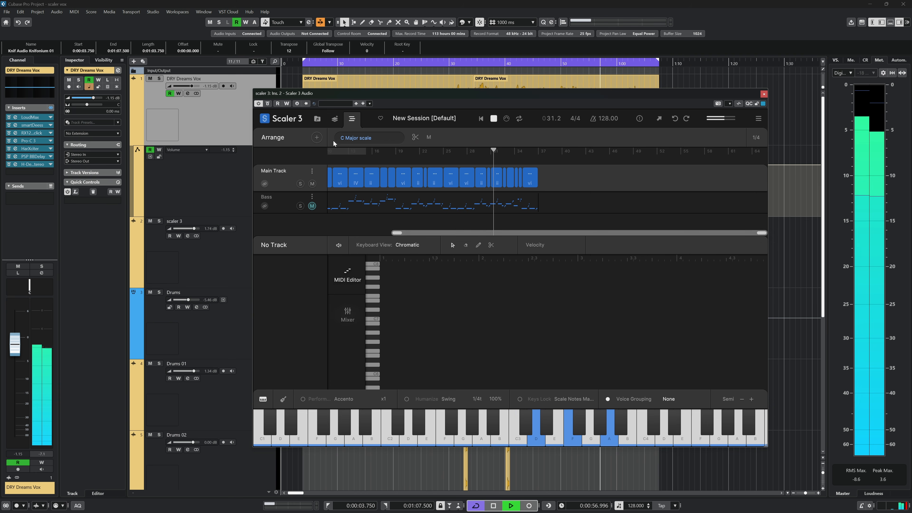
left_click(317, 119)
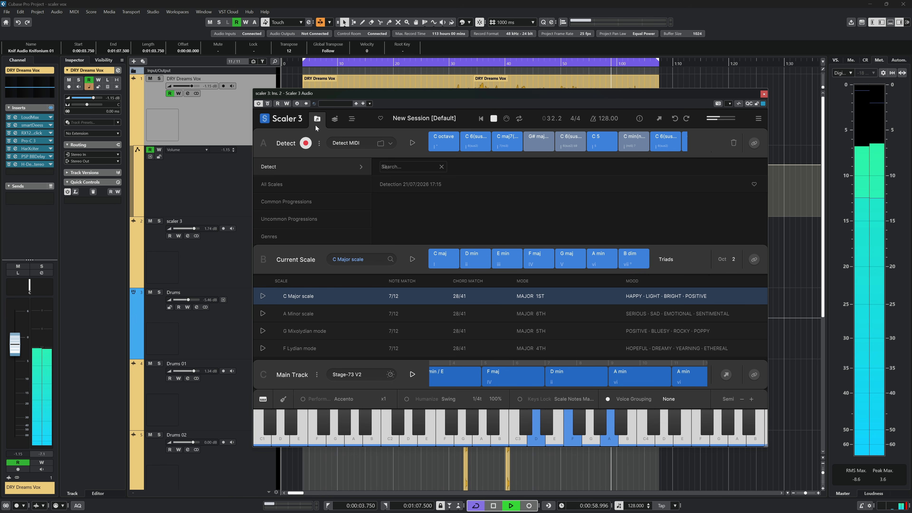
Step: Turn cycle playback off and back on, and mute the DRY Dreams Vox track
key("KP_Divide")
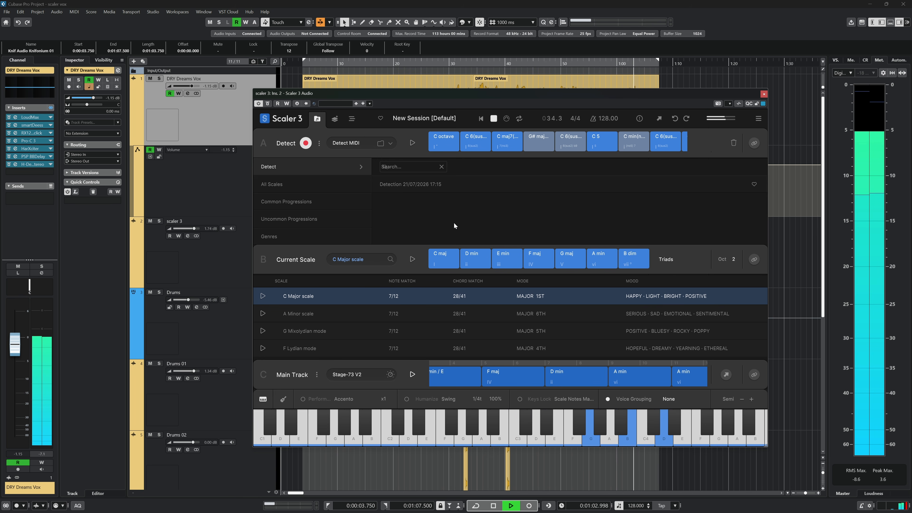
key("KP_Divide")
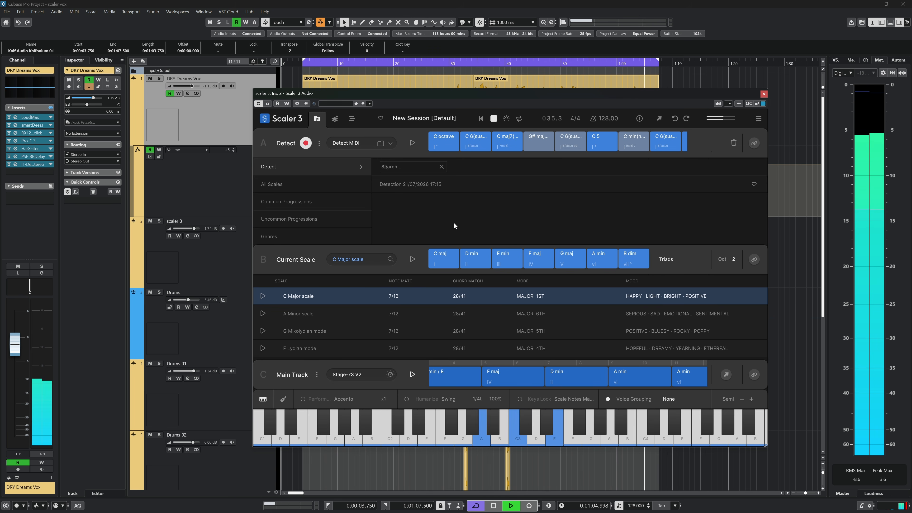
left_click(149, 79)
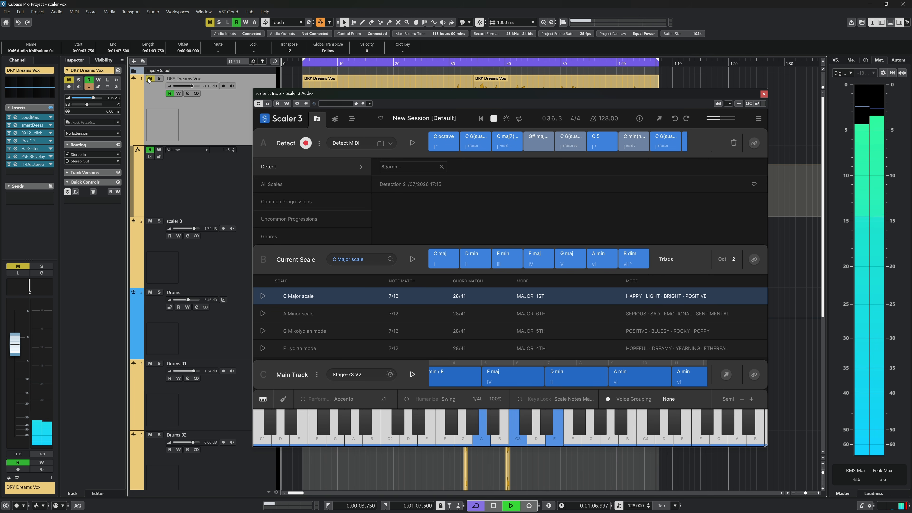